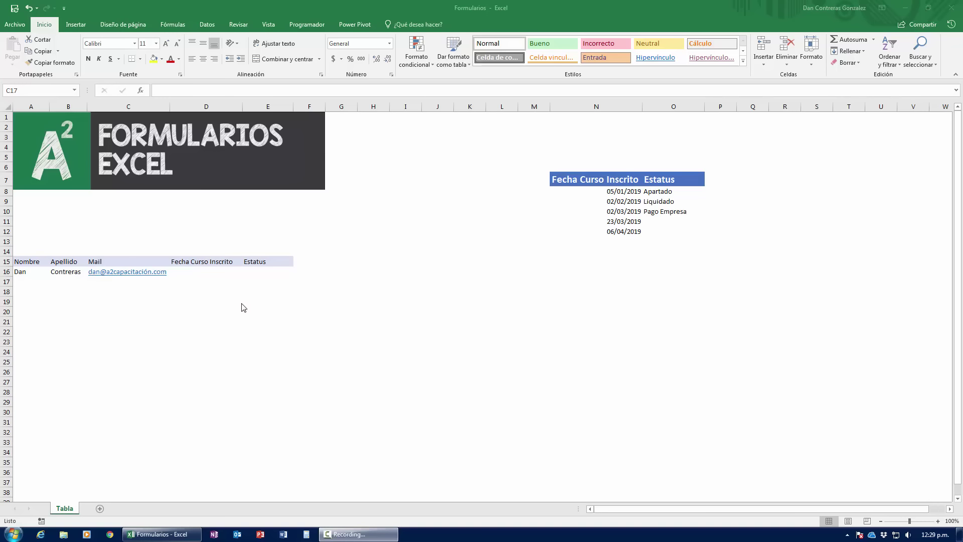
# - Enter 05/01/2019 as the course date in D16
pyautogui.click(266, 262)
pyautogui.click(657, 191)
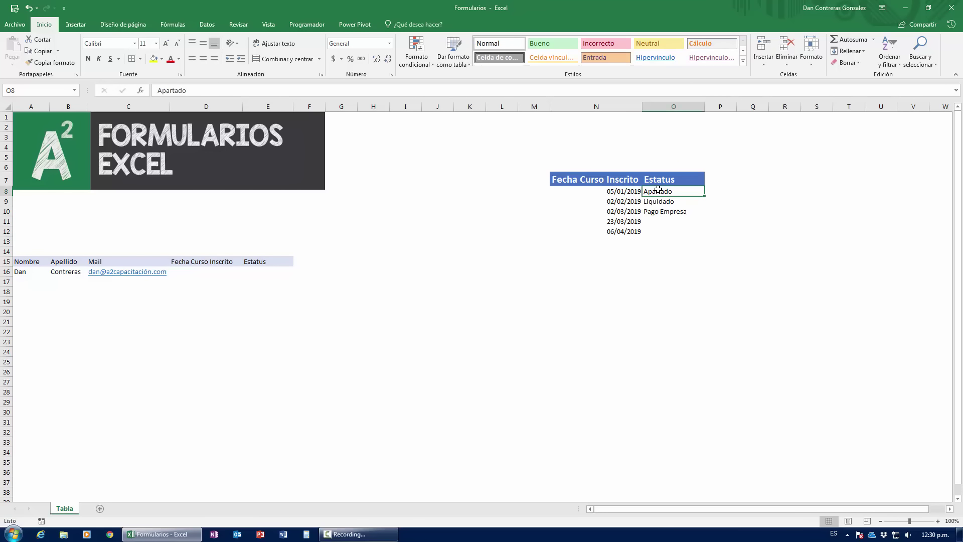
pyautogui.click(674, 211)
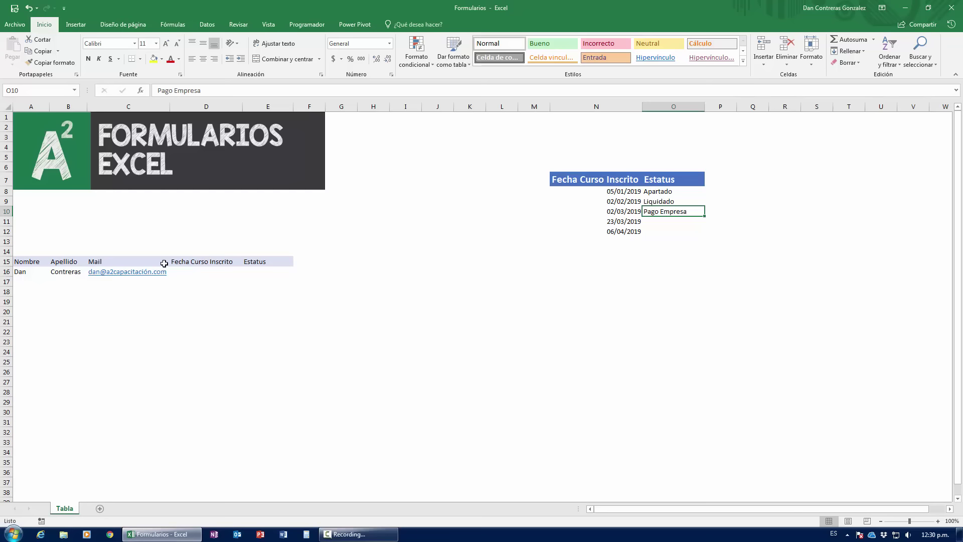
pyautogui.moveTo(23, 273); pyautogui.dragTo(302, 285)
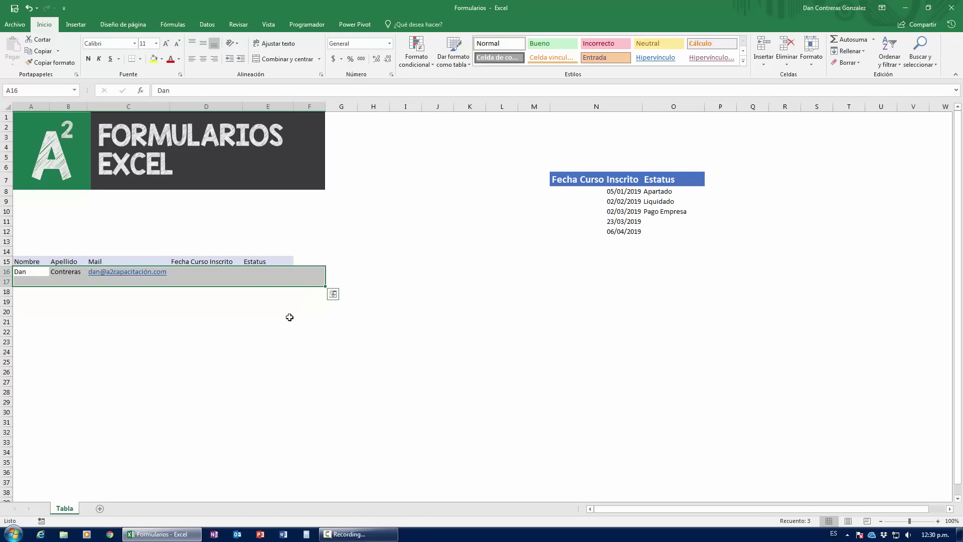
pyautogui.click(204, 274)
pyautogui.click(22, 277)
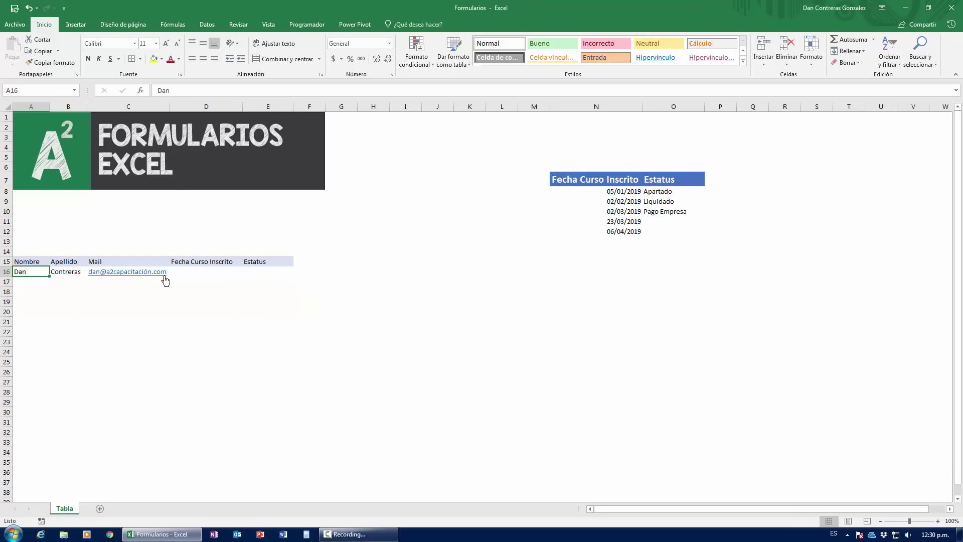
pyautogui.click(221, 275)
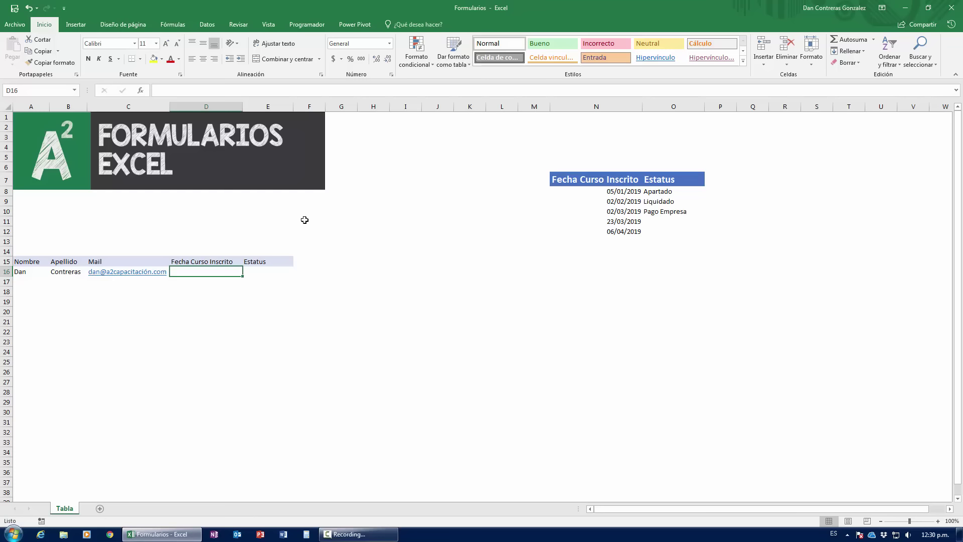
pyautogui.write('05/01/2')
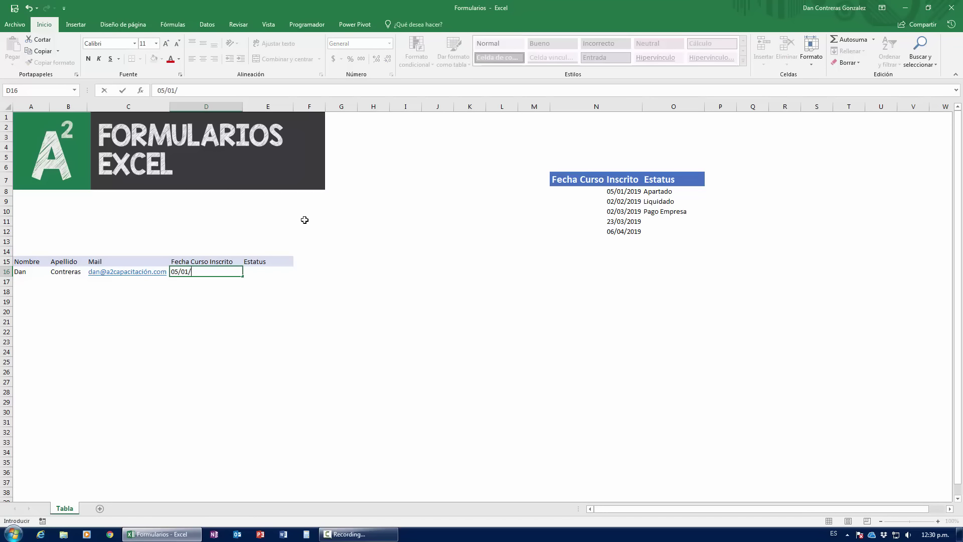
pyautogui.write('019')
pyautogui.press('Return')
pyautogui.press('Up')
pyautogui.press('Right')
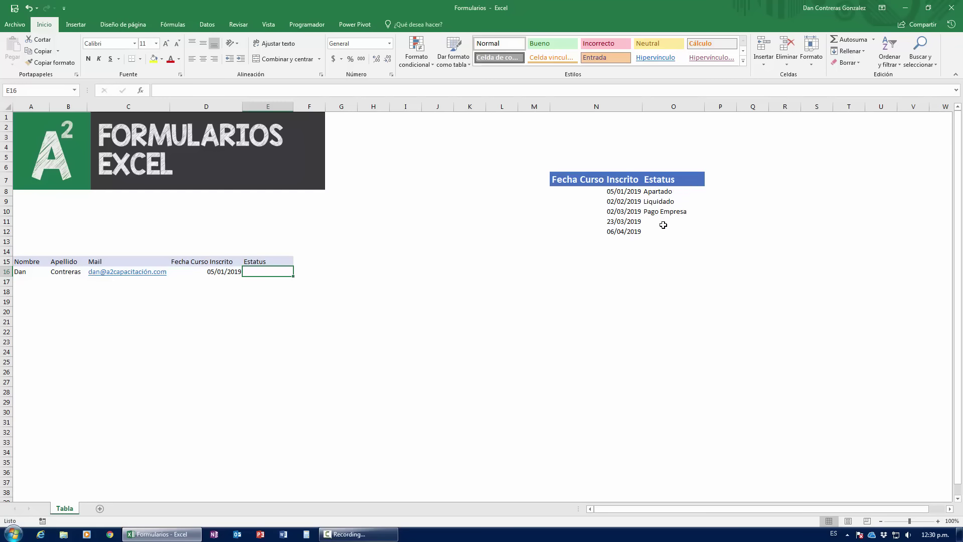
# - Enter Pago Empresa as the status in E16, correcting the misspelling
pyautogui.write('P')
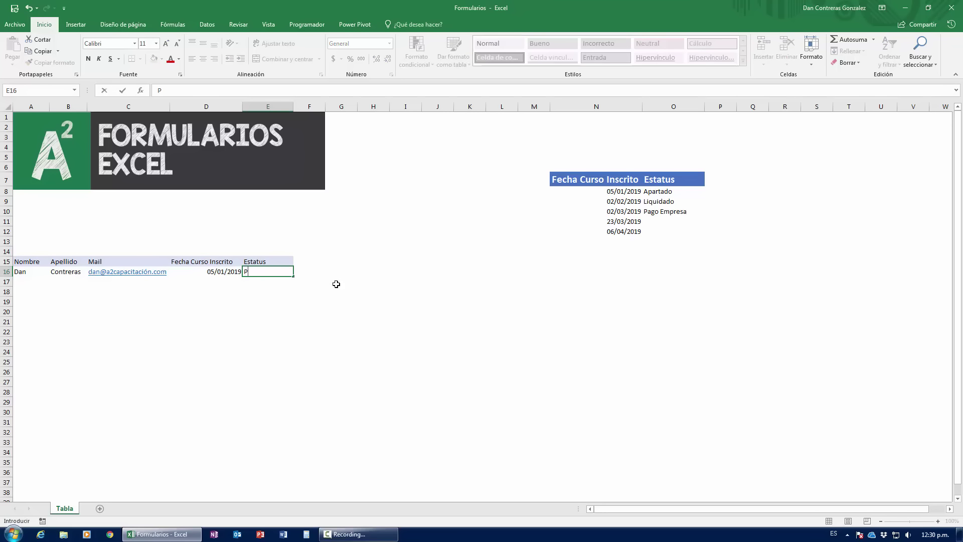
pyautogui.write('ago Empreas')
pyautogui.press('Return')
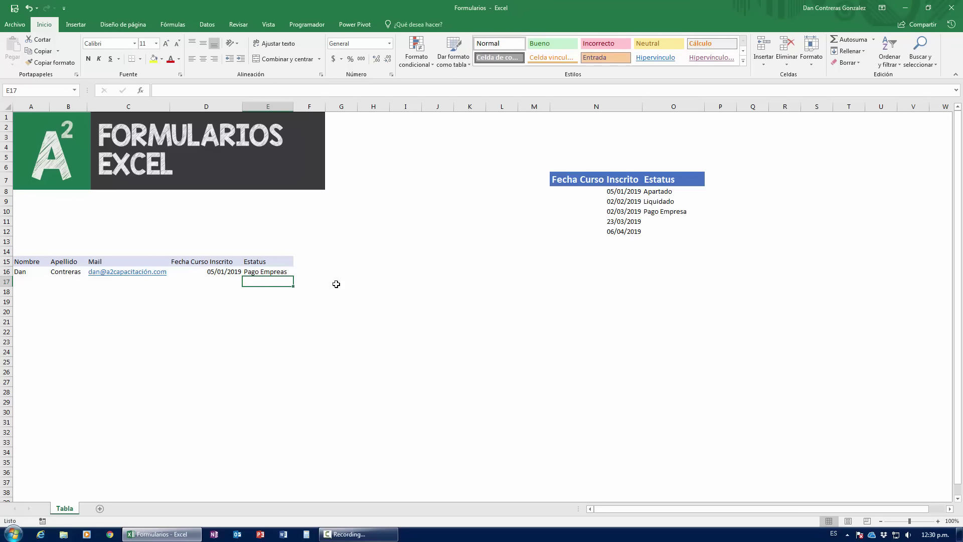
pyautogui.press('Up')
pyautogui.press('BackSpace')
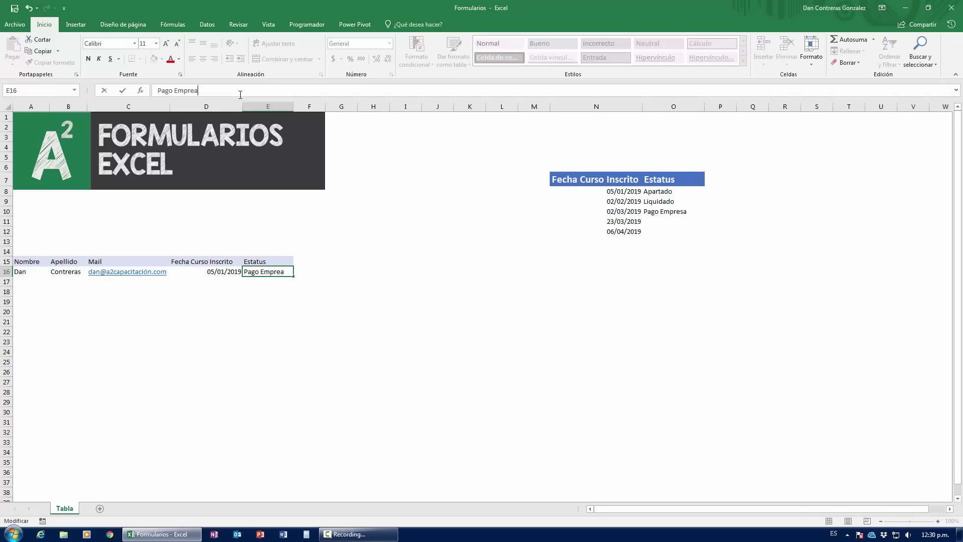
pyautogui.press('BackSpace')
pyautogui.write('sa')
pyautogui.press('Return')
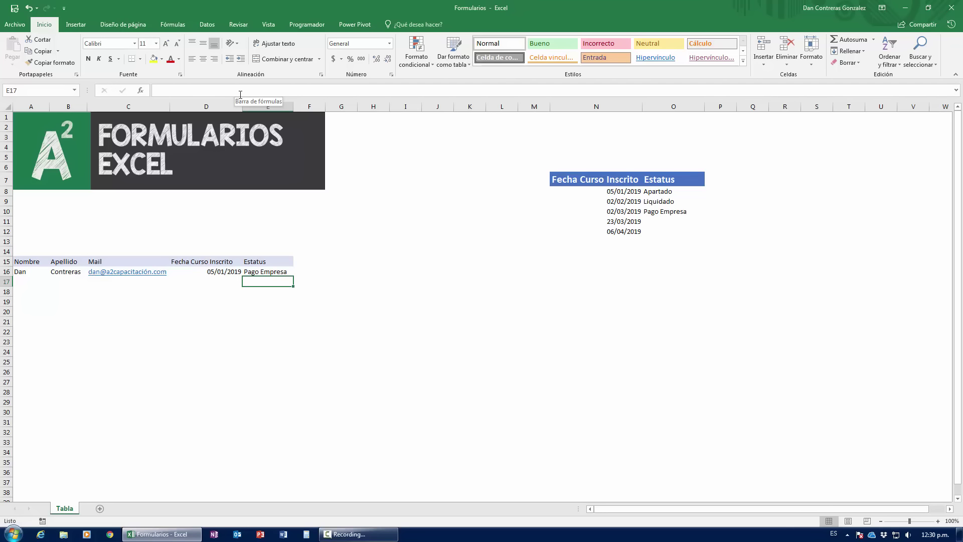
pyautogui.click(205, 273)
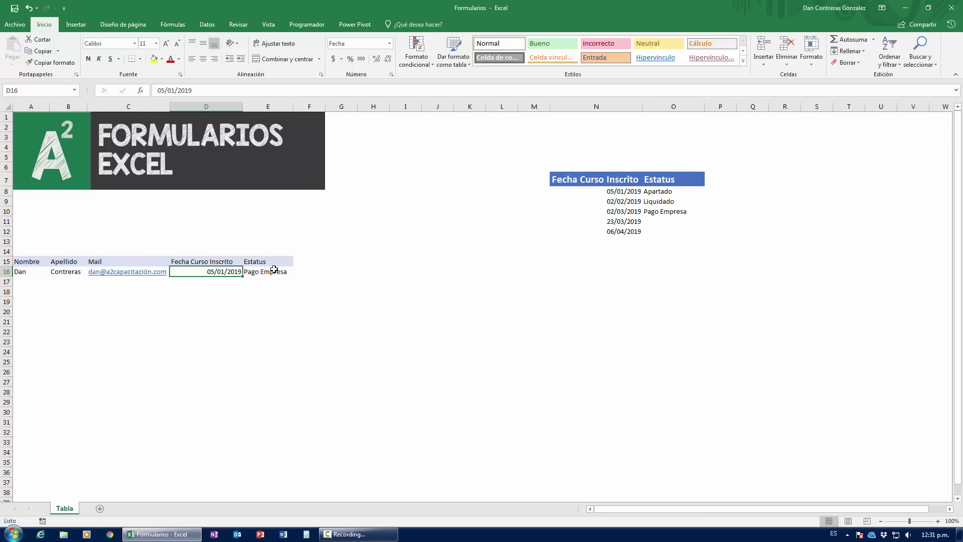
# - Convert A15:E16 into a table whose first row holds the headers
pyautogui.click(201, 261)
pyautogui.click(228, 273)
pyautogui.hotkey('ctrl', 't')
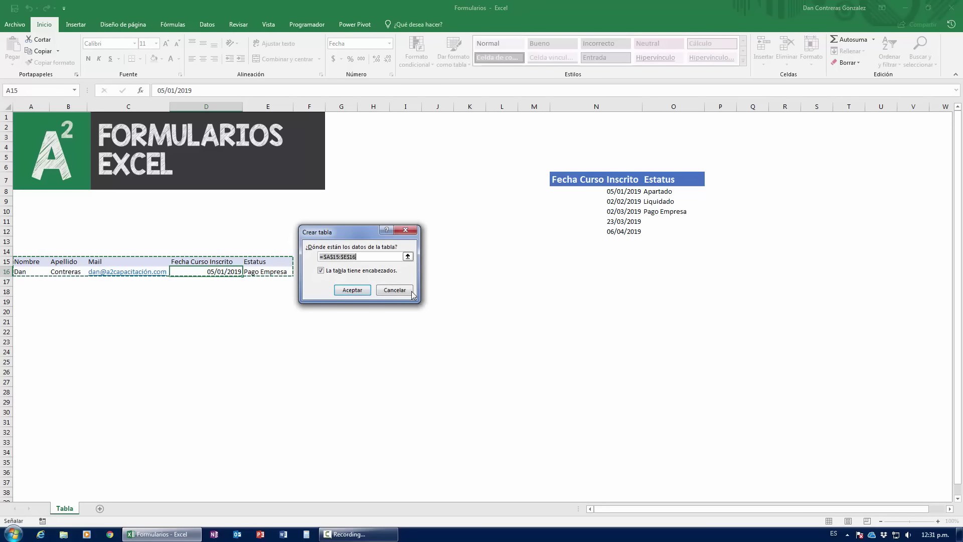
pyautogui.click(412, 295)
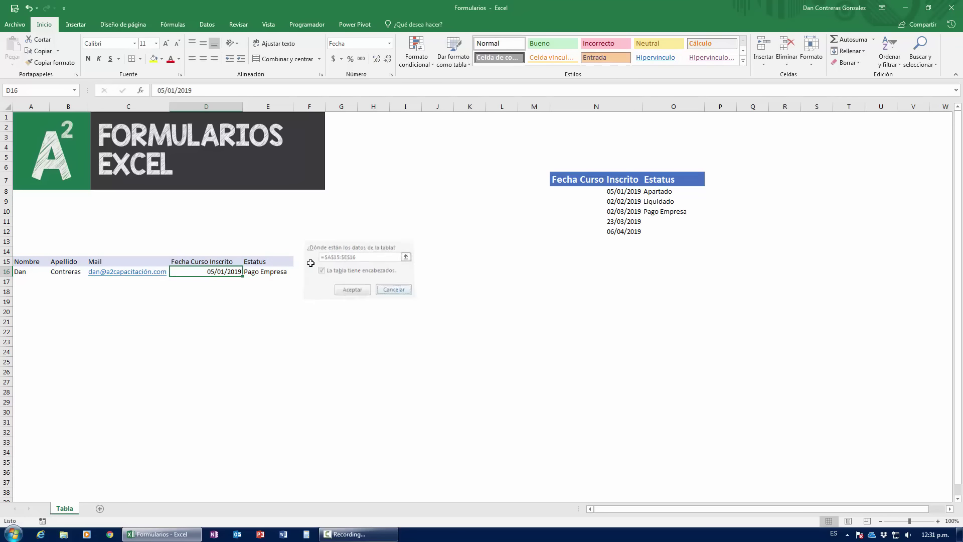
pyautogui.click(76, 24)
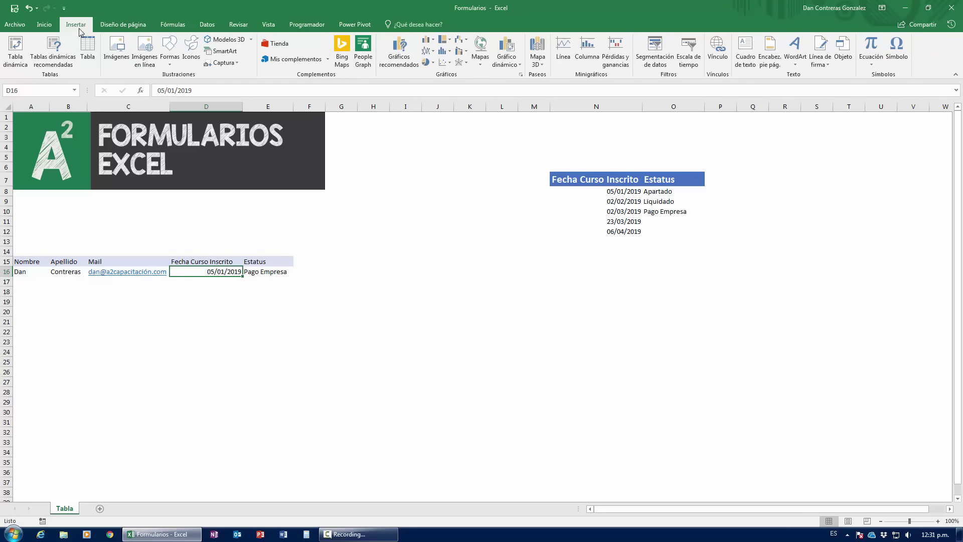
pyautogui.click(87, 53)
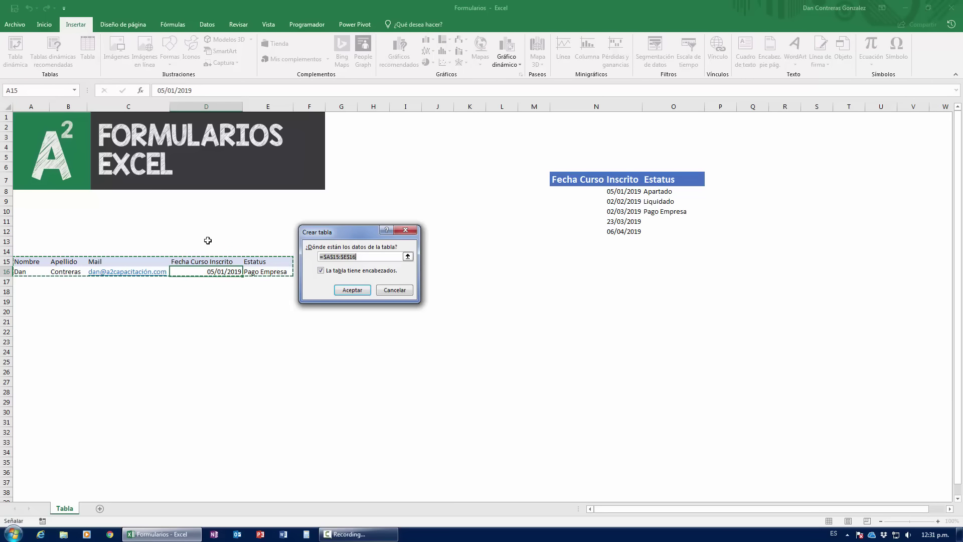
pyautogui.click(352, 290)
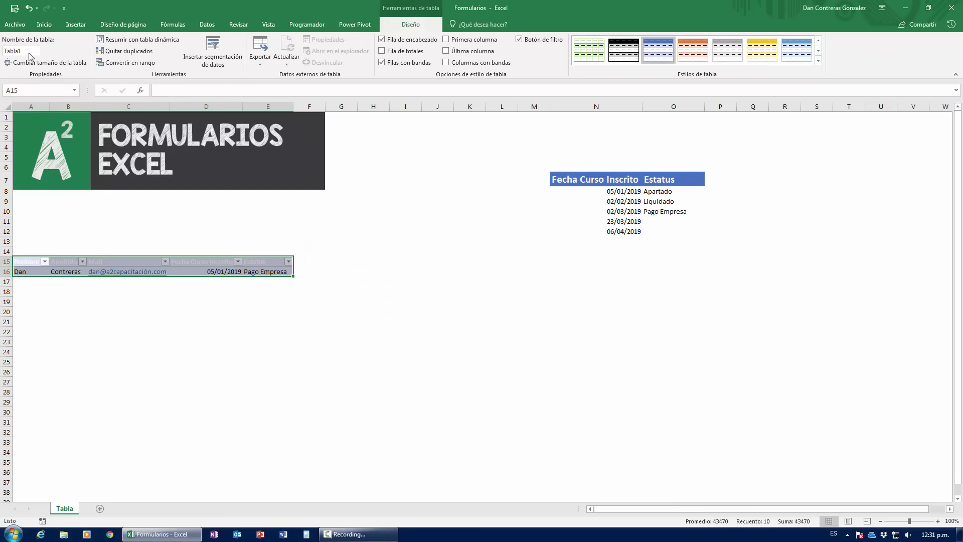
# - Try the Normal cell style on the table, undo it, and leave styles unchanged
pyautogui.click(44, 25)
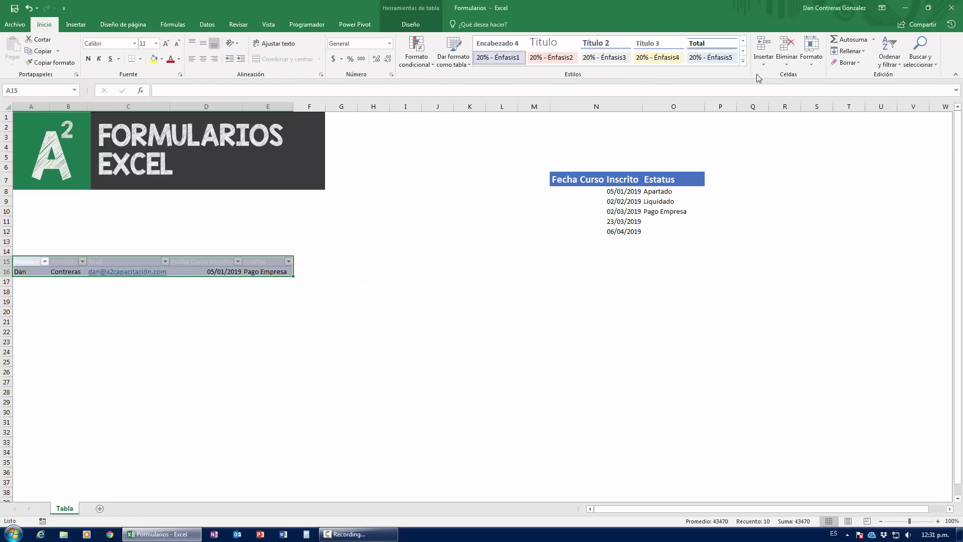
pyautogui.click(743, 61)
pyautogui.click(495, 58)
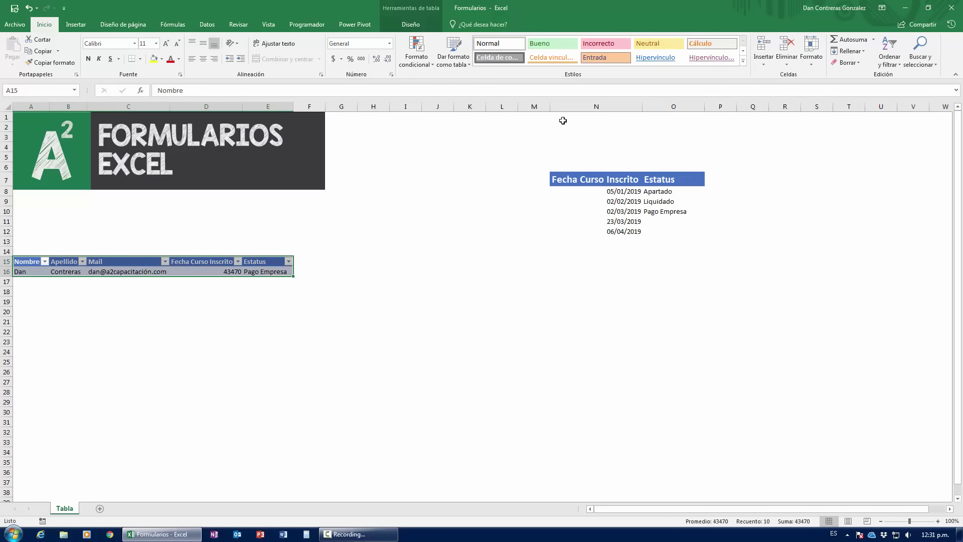
pyautogui.hotkey('ctrl', 'z')
pyautogui.click(278, 318)
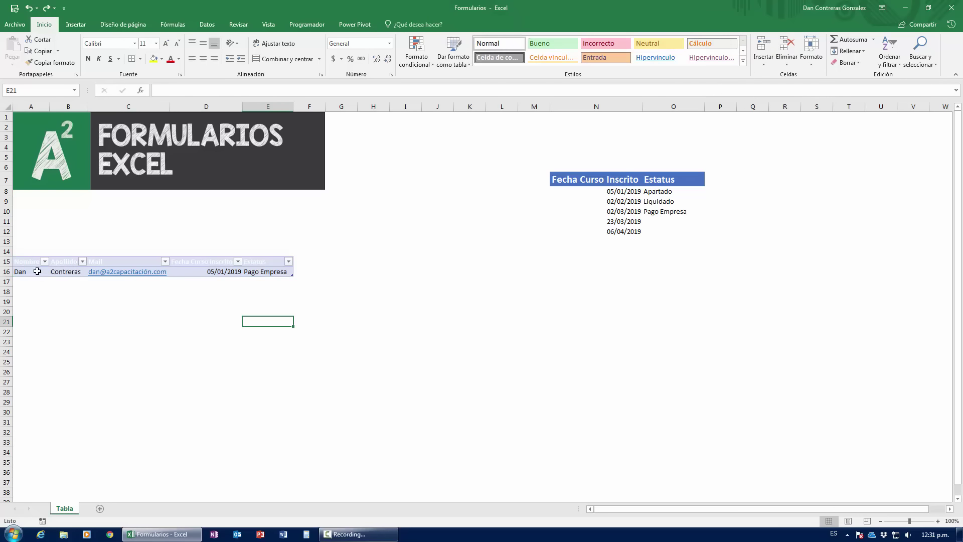
pyautogui.moveTo(28, 262); pyautogui.dragTo(264, 263)
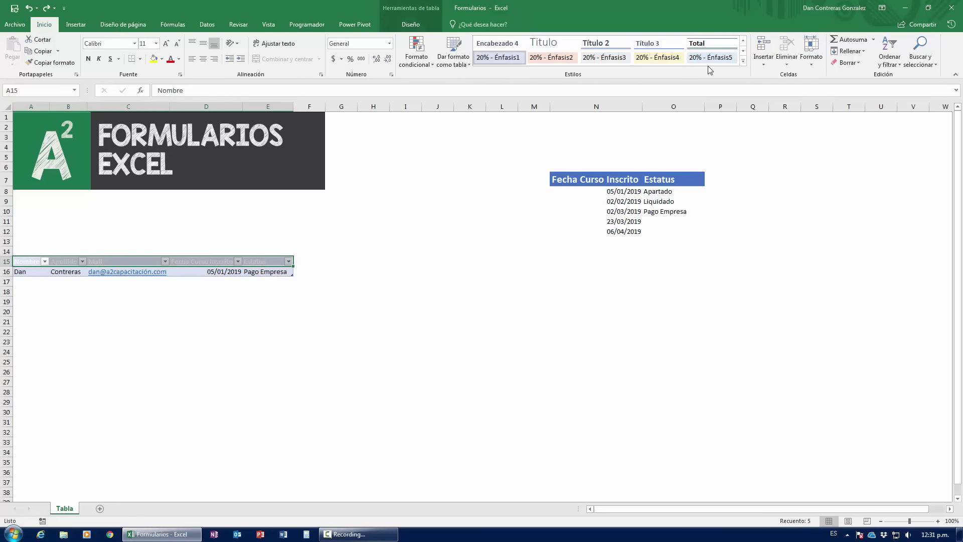
pyautogui.click(742, 61)
pyautogui.click(499, 54)
pyautogui.click(331, 302)
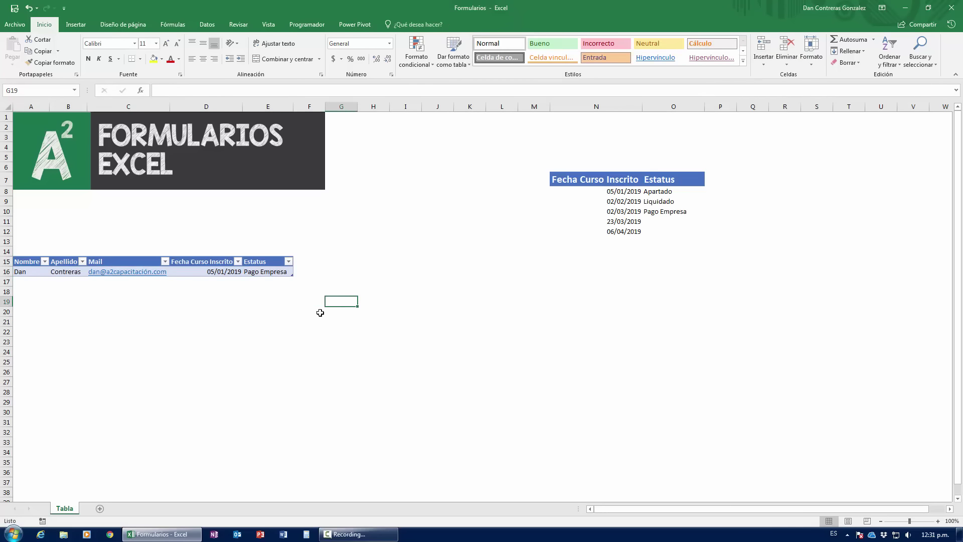
pyautogui.click(195, 270)
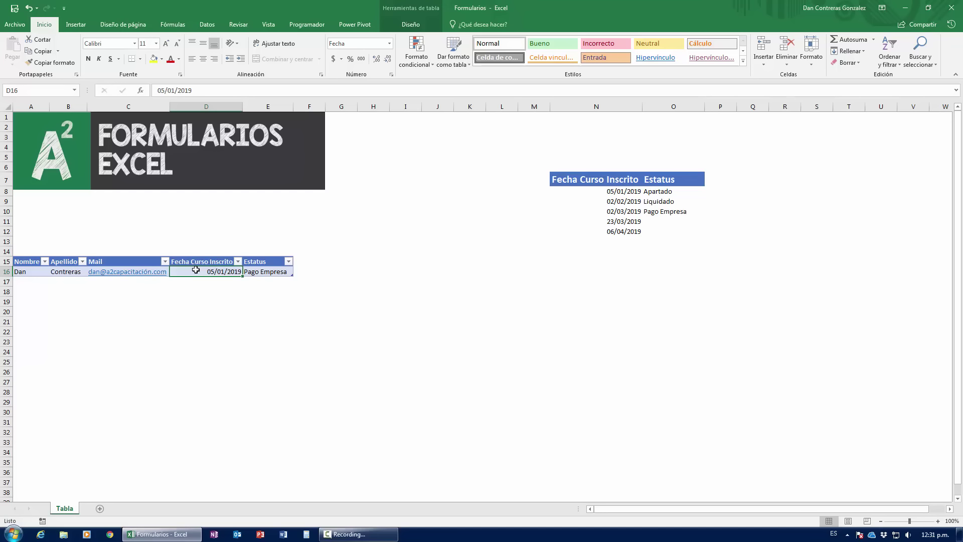
# - In Excel Options, list All Commands on the Quick Access Toolbar page
pyautogui.click(14, 25)
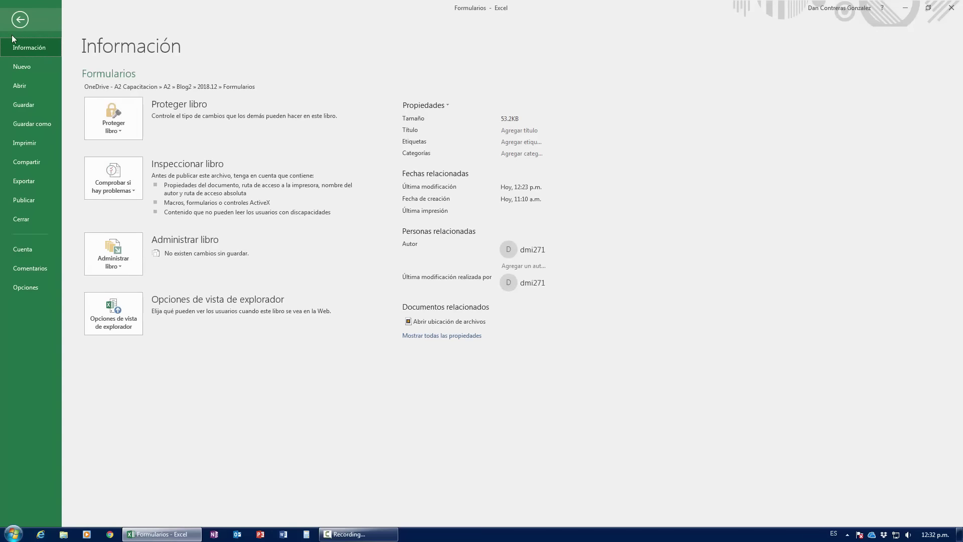
pyautogui.click(31, 287)
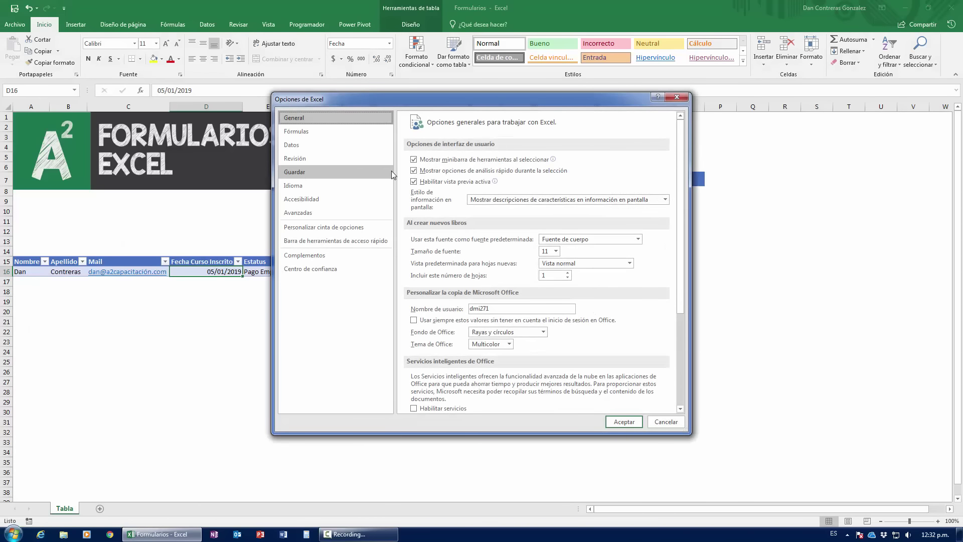
pyautogui.click(335, 241)
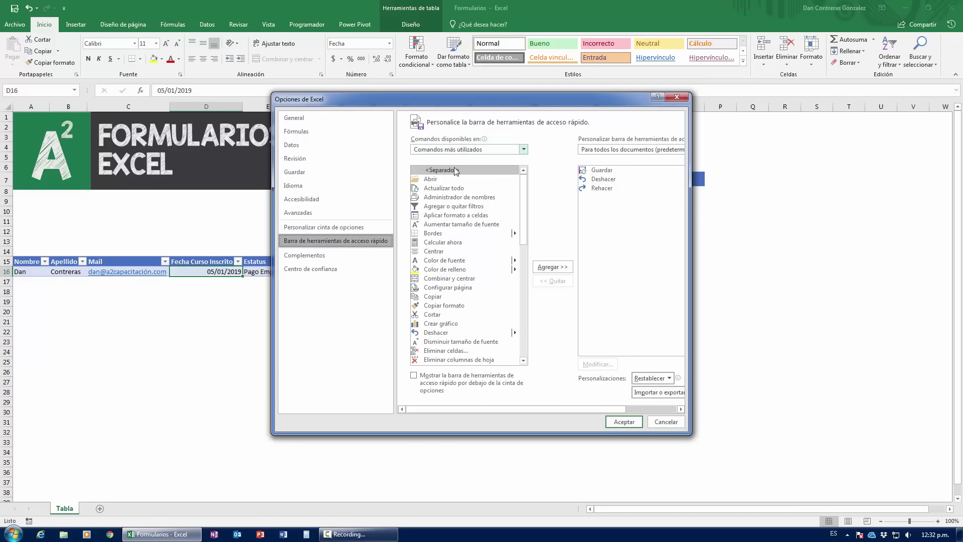
pyautogui.moveTo(527, 211)
pyautogui.mouseDown()
pyautogui.moveTo(530, 325)
pyautogui.moveTo(526, 206)
pyautogui.mouseUp()
pyautogui.click(458, 153)
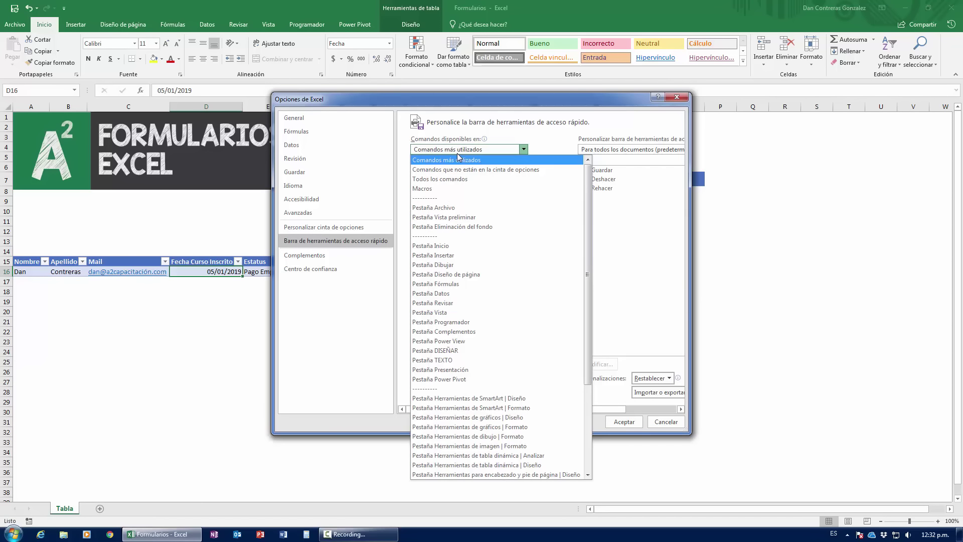
pyautogui.click(440, 183)
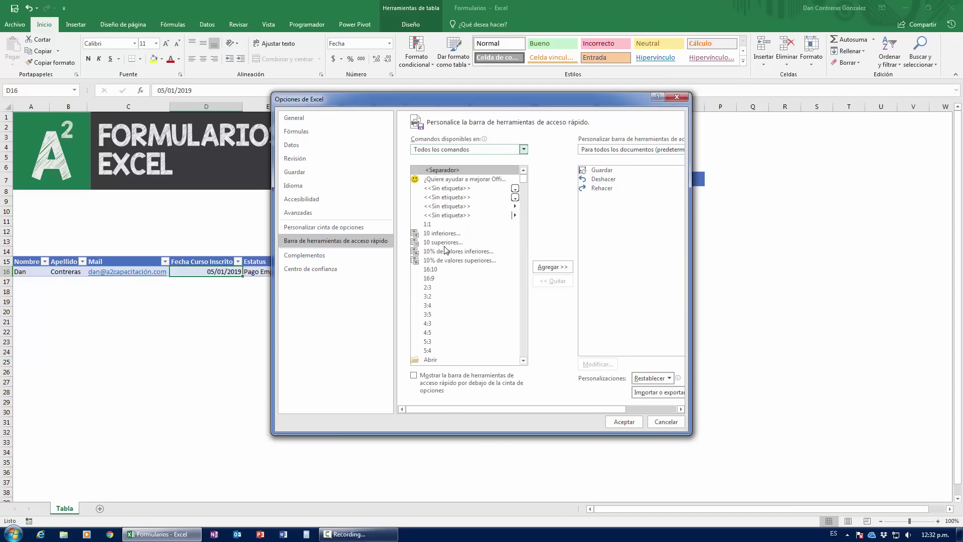
# - Find the Formulario command, add it to the Quick Access Toolbar, and apply
pyautogui.click(462, 251)
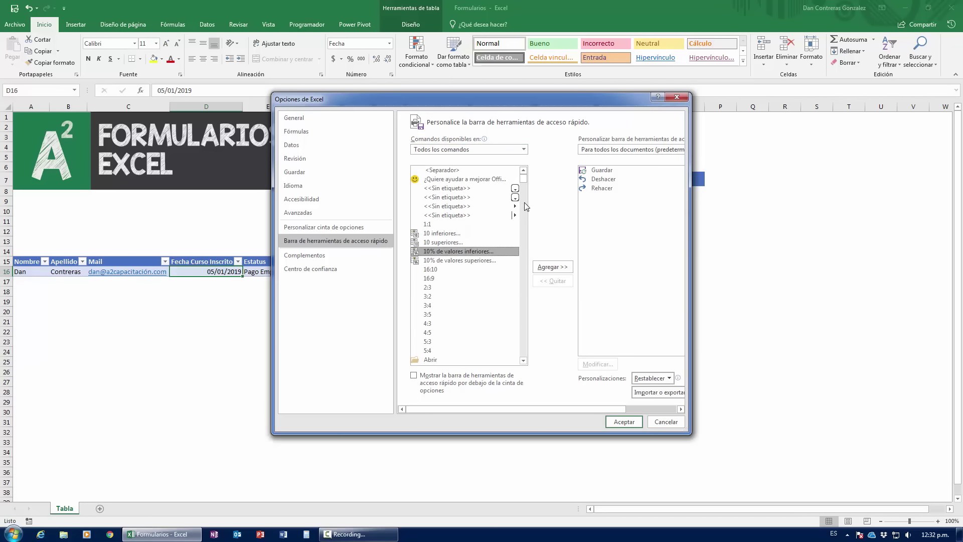
pyautogui.press('f')
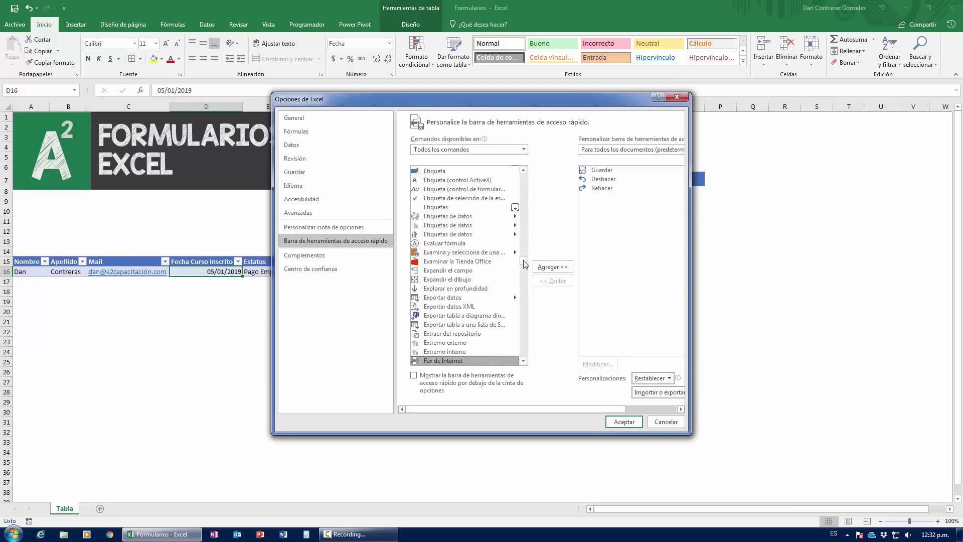
pyautogui.scroll(-5, 524, 265)
pyautogui.click(450, 246)
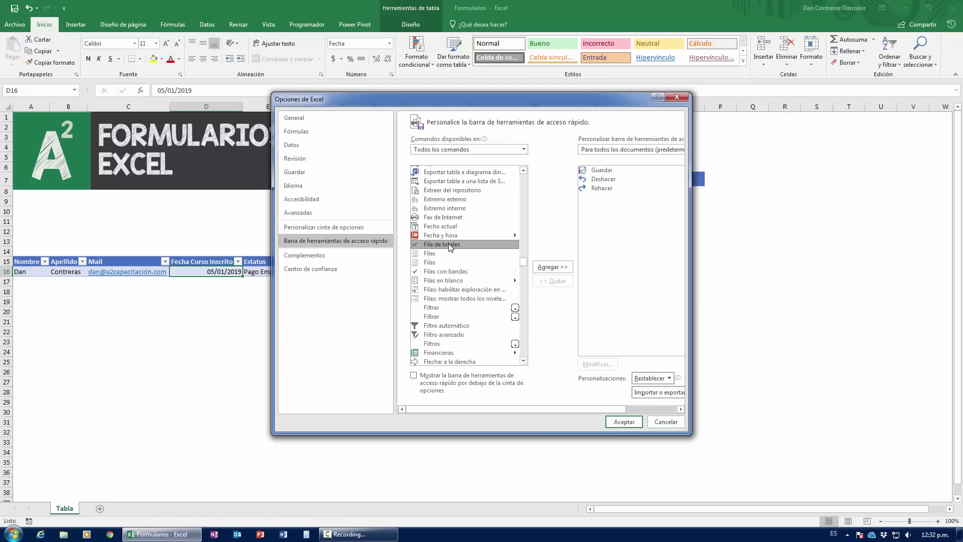
pyautogui.press('Down')
pyautogui.press('Down')
pyautogui.press('Down')
pyautogui.press('Down')
pyautogui.press('Down')
pyautogui.press('Down')
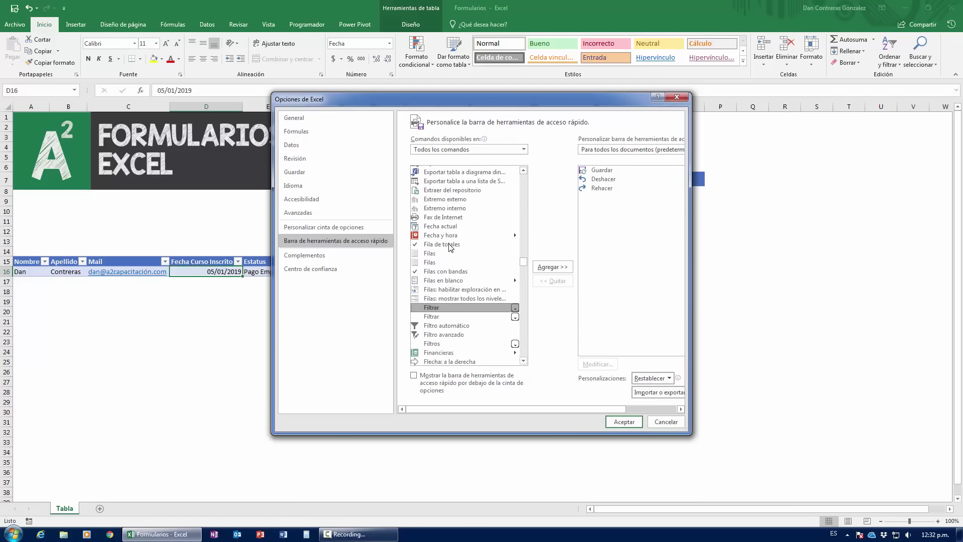
pyautogui.press('Down')
pyautogui.press('Down')
pyautogui.press('Down')
pyautogui.press('Down')
pyautogui.press('Down')
pyautogui.press('Down')
pyautogui.press('Down')
pyautogui.press('Down')
pyautogui.press('Down')
pyautogui.press('Down')
pyautogui.press('Down')
pyautogui.press('Down')
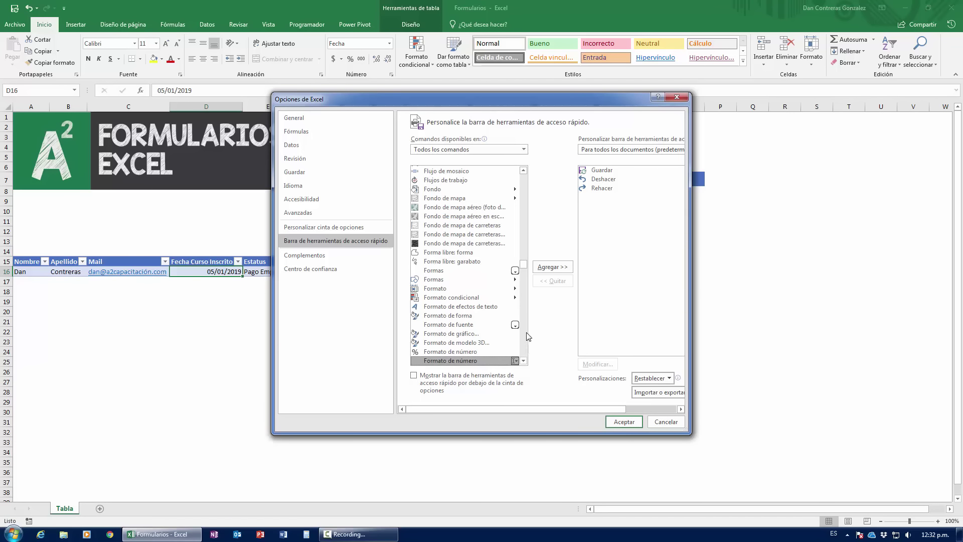
pyautogui.click(440, 272)
pyautogui.scroll(1, 442, 273)
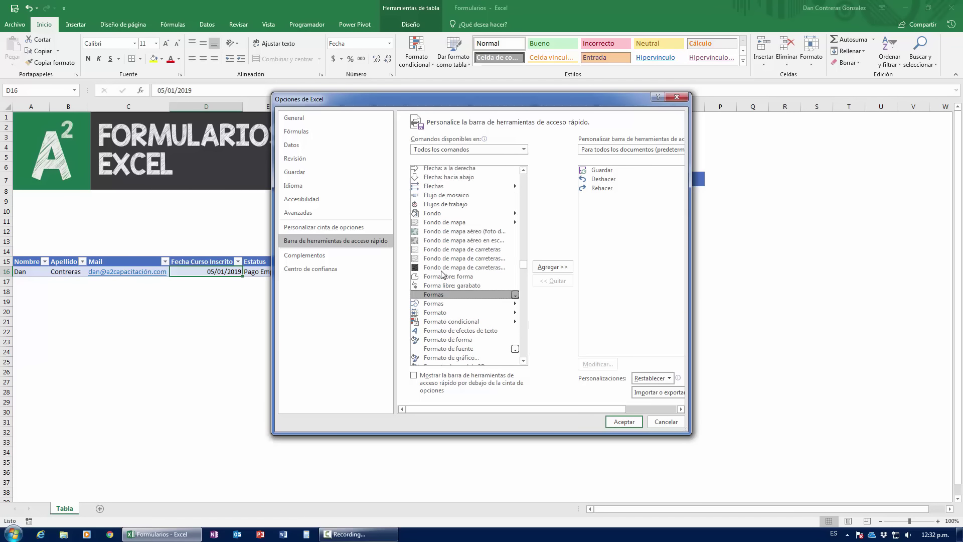
pyautogui.scroll(1, 441, 274)
pyautogui.scroll(1, 441, 273)
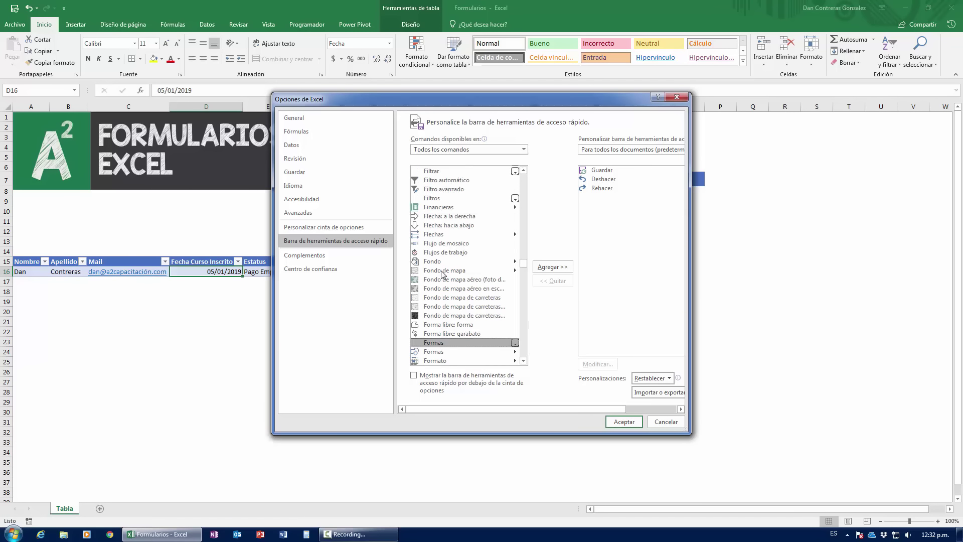
pyautogui.scroll(-2, 441, 273)
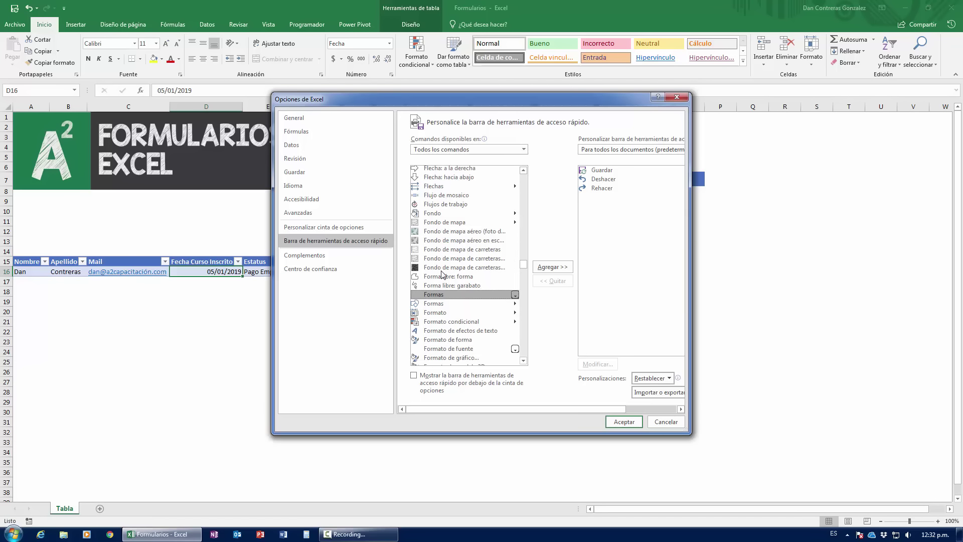
pyautogui.scroll(-2, 441, 273)
pyautogui.scroll(-1, 442, 273)
pyautogui.scroll(-1, 442, 274)
pyautogui.click(439, 342)
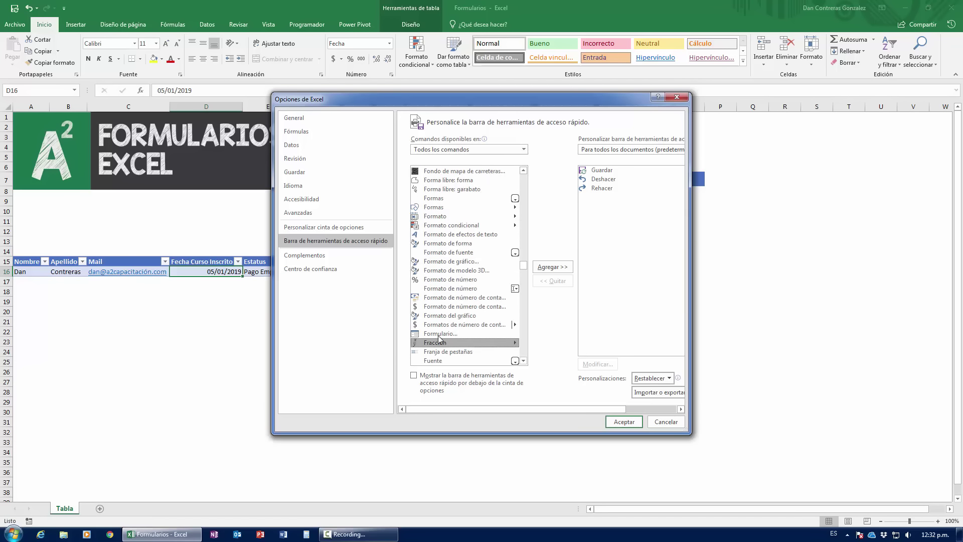
pyautogui.click(437, 334)
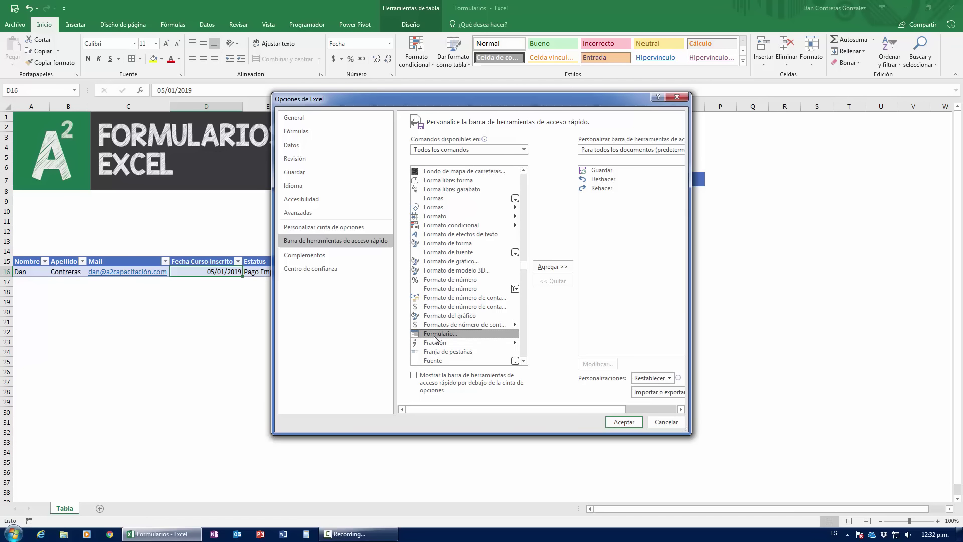
pyautogui.click(530, 271)
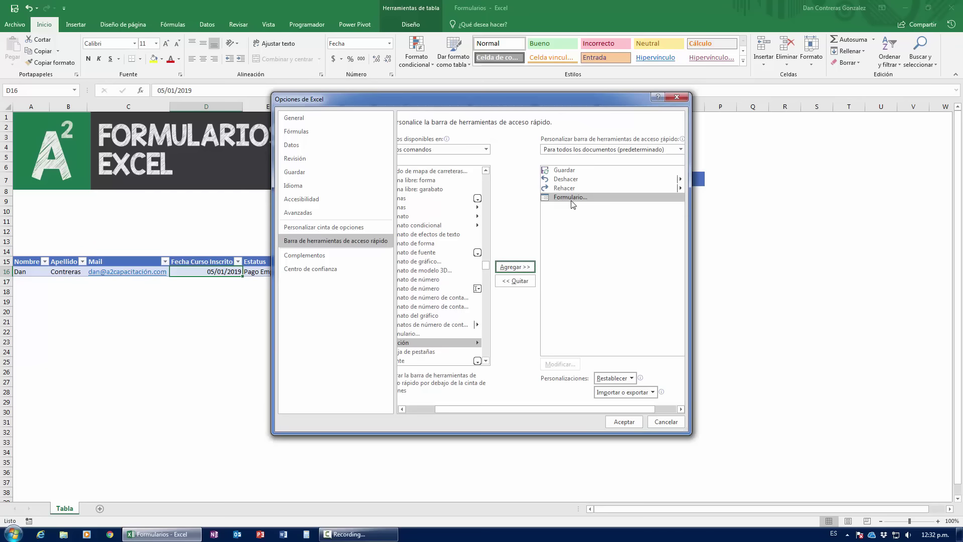
pyautogui.click(624, 421)
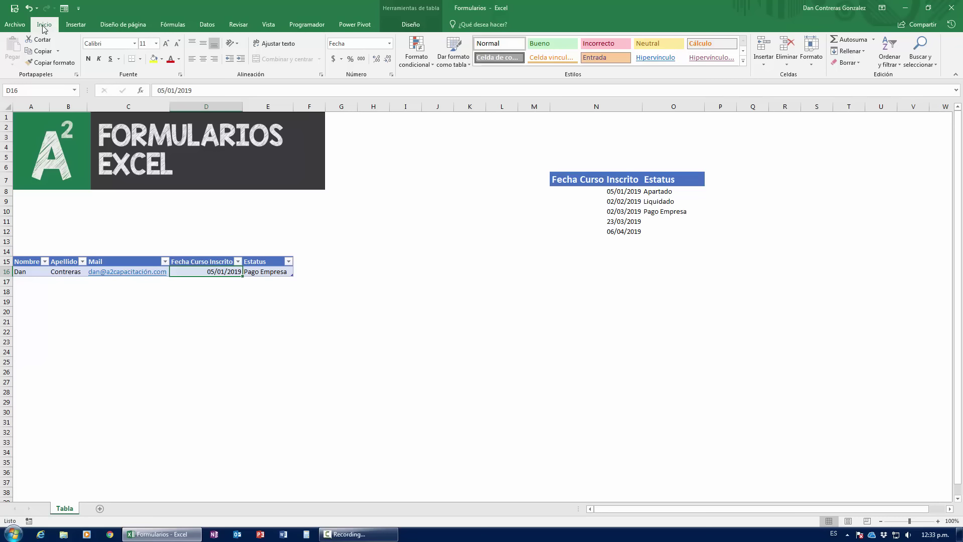
# - Use the data form to add a record with a placeholder name and e-mail, dated 02/02/2019, status Apartado
pyautogui.click(67, 11)
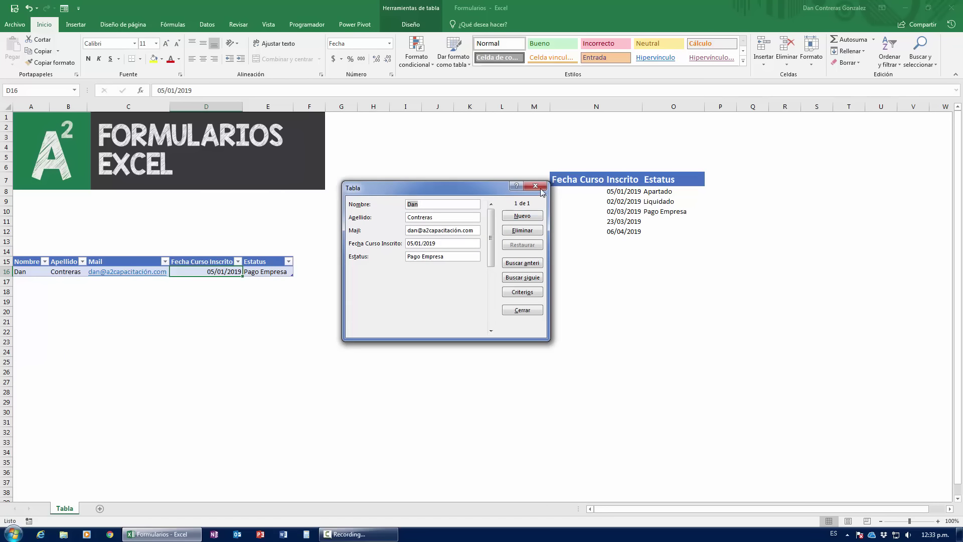
pyautogui.click(517, 219)
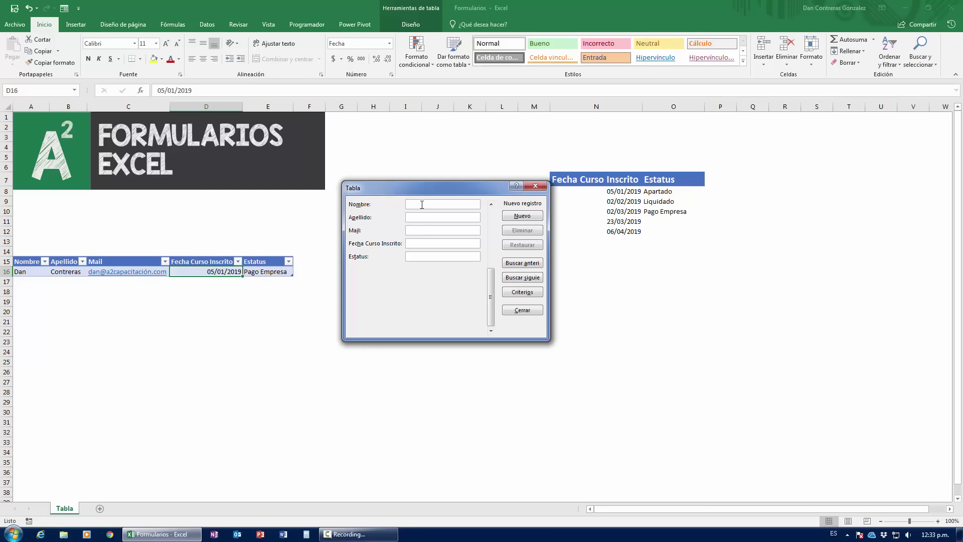
pyautogui.write('Personaje')
pyautogui.press('Tab')
pyautogui.write('Falso')
pyautogui.press('Tab')
pyautogui.write('Falsape')
pyautogui.write('rsona@ga')
pyautogui.write('mil')
pyautogui.write('.com')
pyautogui.press('Tab')
pyautogui.write('2/2')
pyautogui.write('019')
pyautogui.write('A')
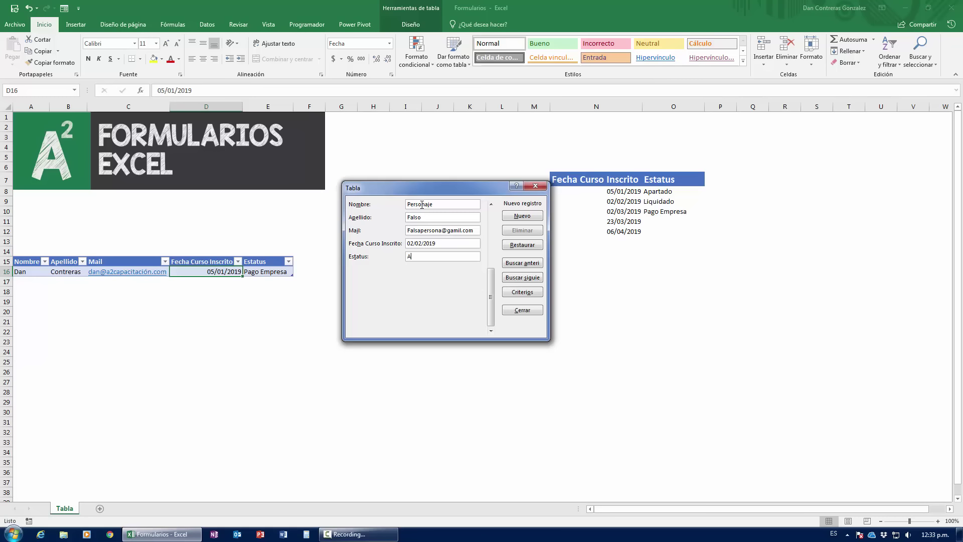
pyautogui.write('partado')
pyautogui.click(512, 217)
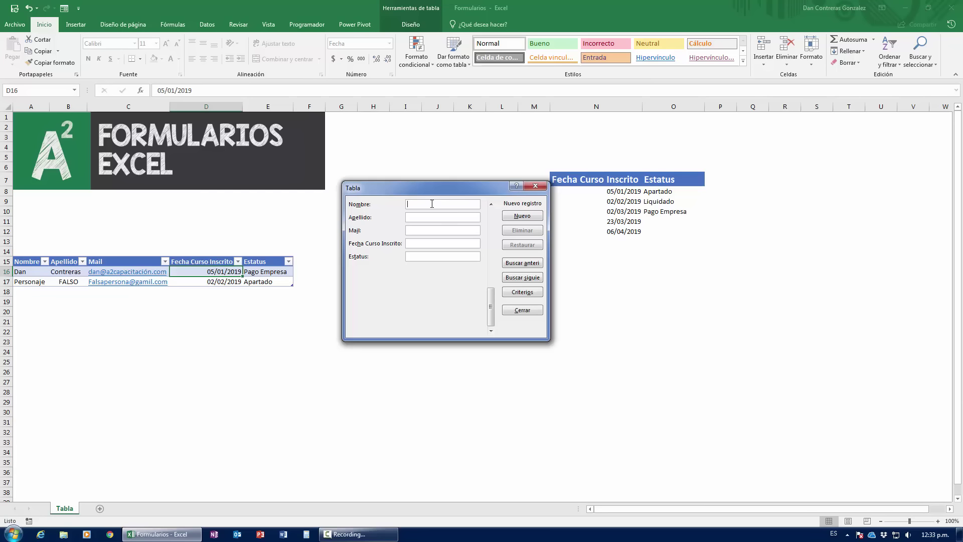
# - Add a record with name, surname and e-mail, dated 23/03/2019, status Liquidado
pyautogui.write('Arago')
pyautogui.write('Hijo de Ar')
pyautogui.write('ato')
pyautogui.press('BackSpace')
pyautogui.write('horn')
pyautogui.press('Tab')
pyautogui.write('reyde')
pyautogui.press('BackSpace')
pyautogui.write('@gondor.com')
pyautogui.press('Tab')
pyautogui.write('/03/2019')
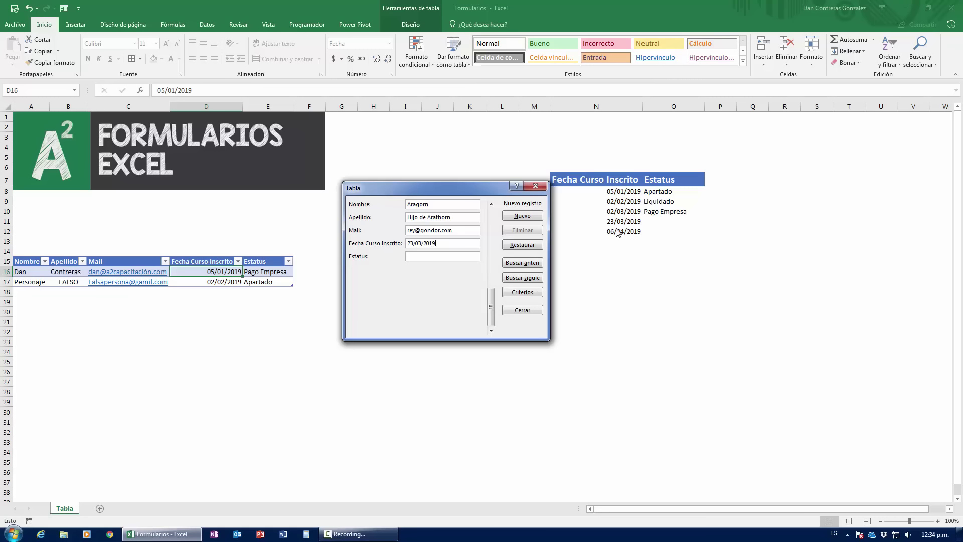
pyautogui.write('Liq')
pyautogui.write('uidado')
pyautogui.click(519, 220)
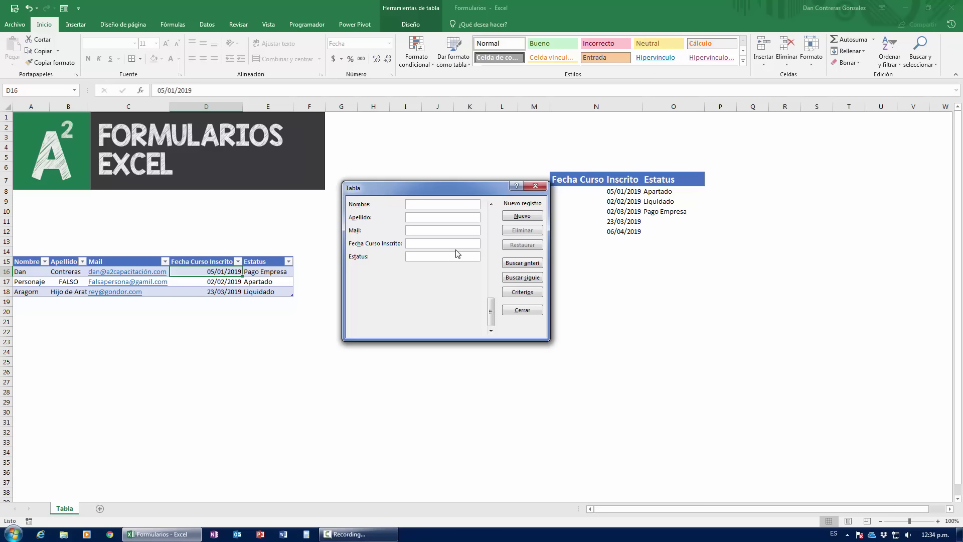
# - Scroll the data form to record 2 of 3, the 02/02/2019 Apartado entry
pyautogui.click(440, 244)
pyautogui.press('Tab')
pyautogui.click(412, 204)
pyautogui.moveTo(491, 311); pyautogui.dragTo(492, 321)
pyautogui.moveTo(494, 314)
pyautogui.mouseDown()
pyautogui.moveTo(492, 223)
pyautogui.moveTo(506, 241)
pyautogui.moveTo(493, 228)
pyautogui.moveTo(490, 289)
pyautogui.mouseUp()
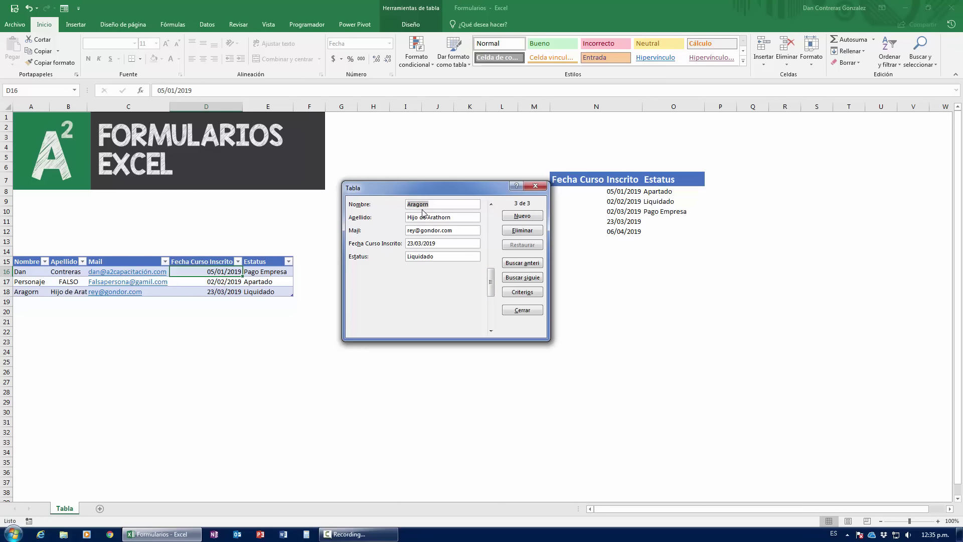
pyautogui.moveTo(491, 281)
pyautogui.mouseDown()
pyautogui.moveTo(491, 232)
pyautogui.moveTo(491, 253)
pyautogui.mouseUp()
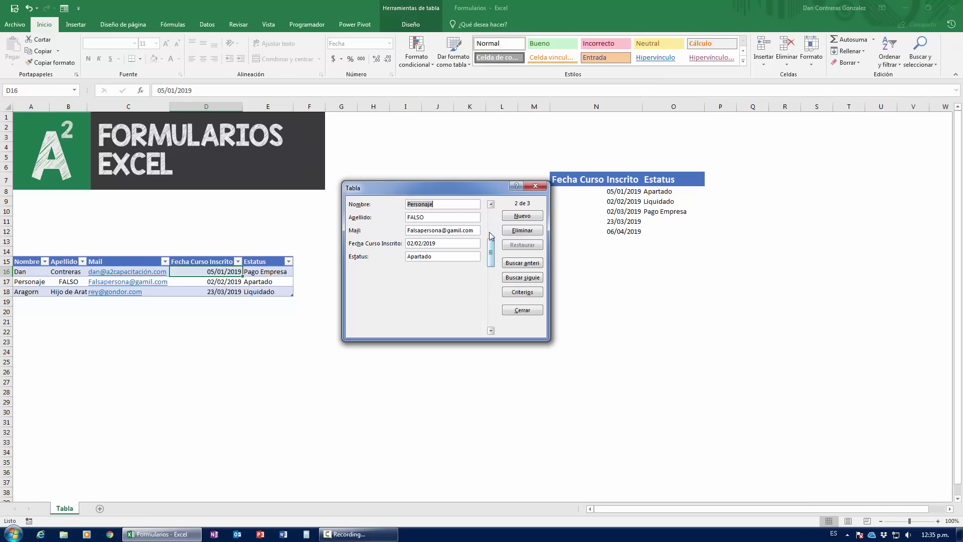
# - Delete the 02/02/2019 Apartado record, confirm, and close the data form
pyautogui.click(538, 233)
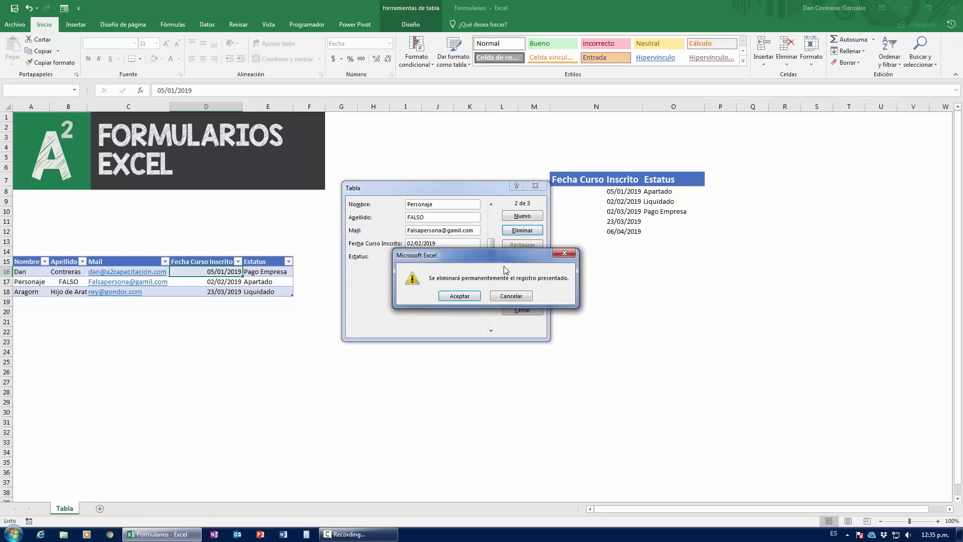
pyautogui.click(464, 297)
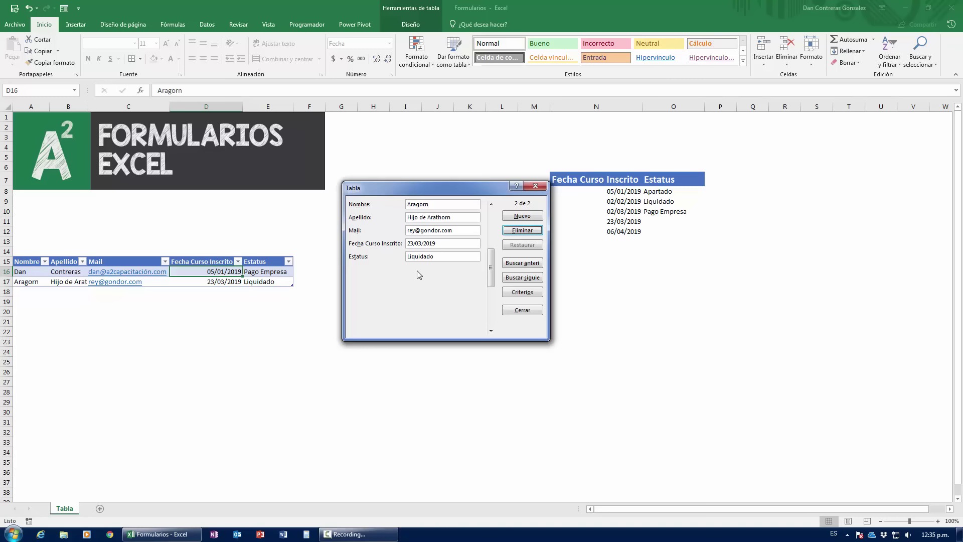
pyautogui.click(533, 188)
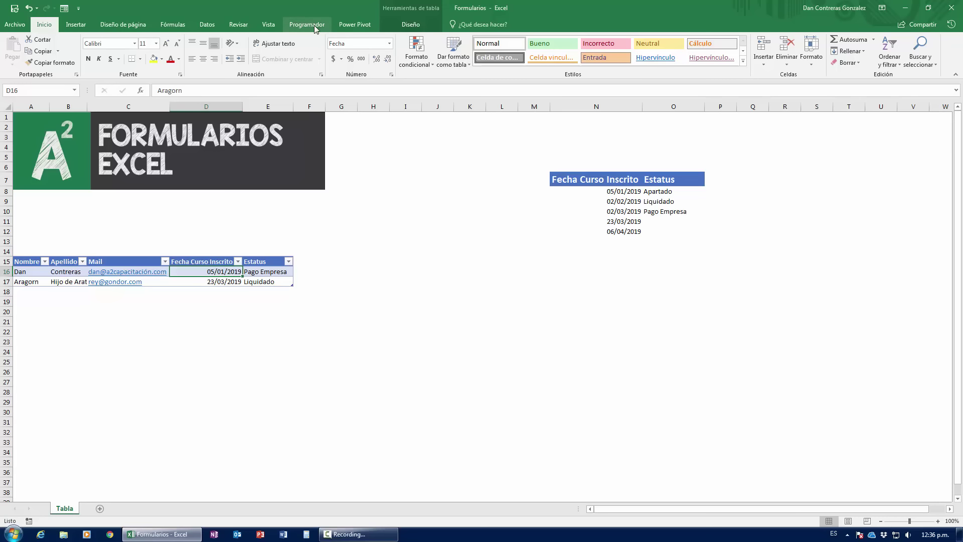
# - Show the Programador tab, then check its ribbon setting in Options and cancel without changes
pyautogui.click(307, 24)
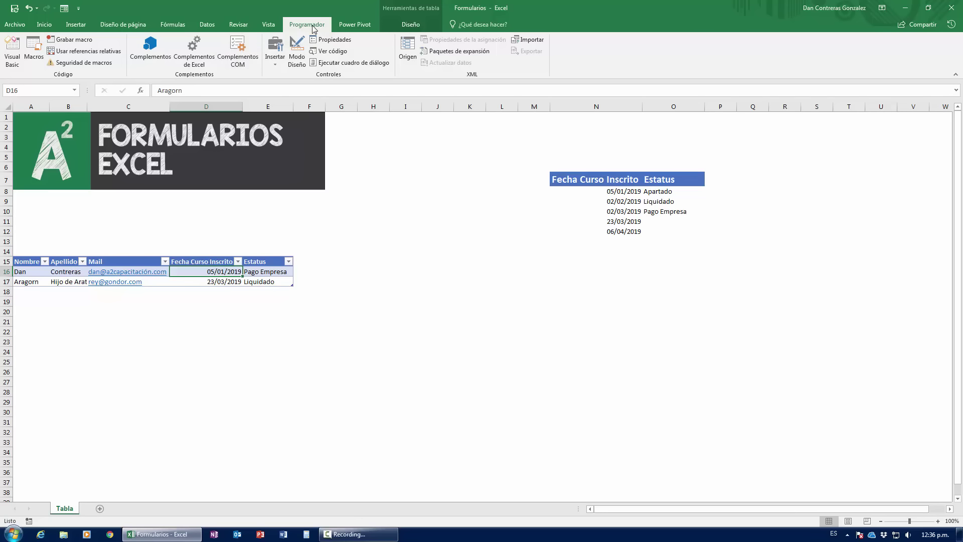
pyautogui.click(20, 25)
pyautogui.click(14, 293)
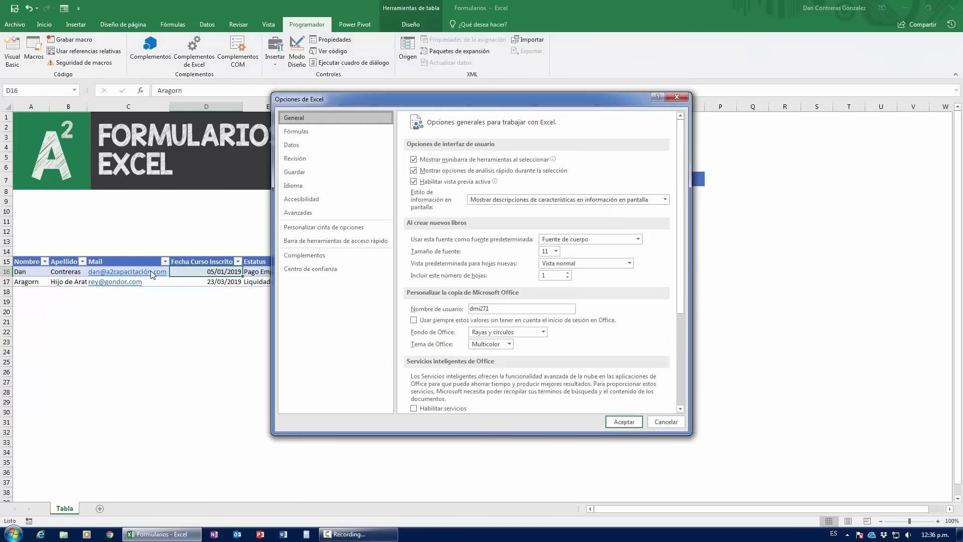
pyautogui.click(305, 229)
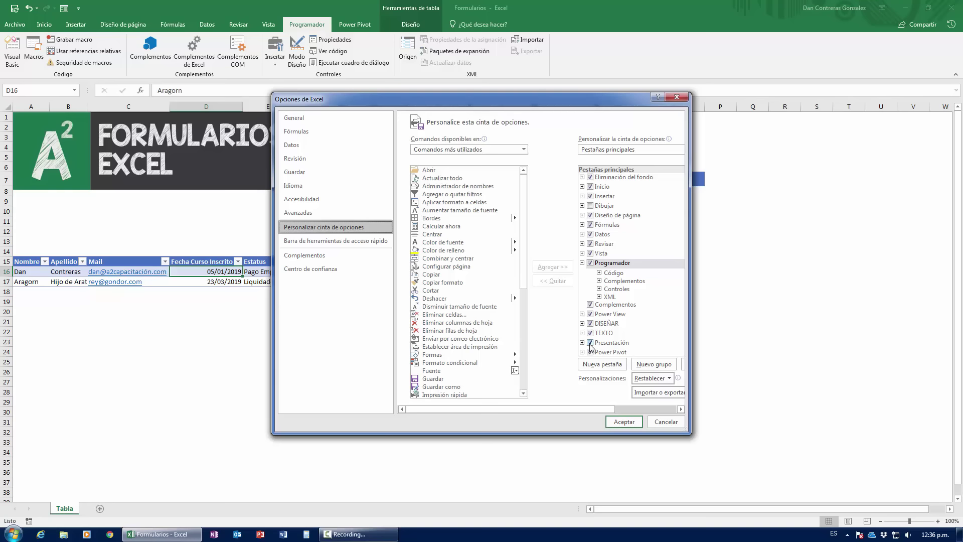
pyautogui.scroll(-1, 598, 312)
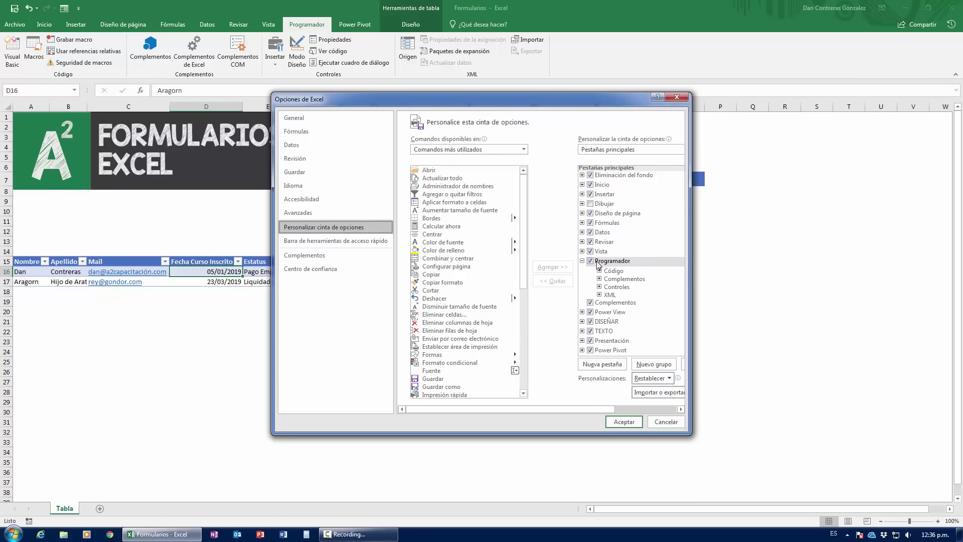
pyautogui.click(590, 261)
pyautogui.click(666, 421)
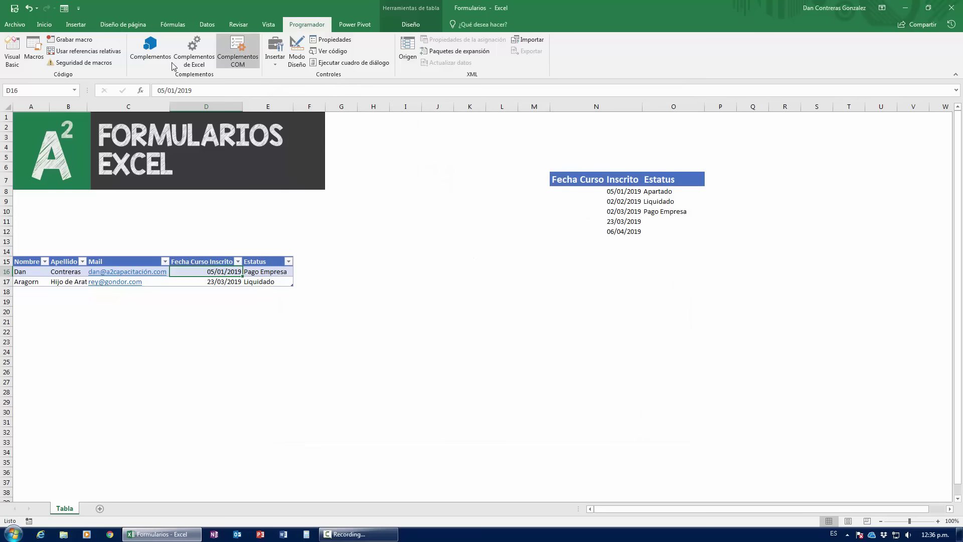
# - Open the VBA editor and insert a new Módulo1 and a blank UserForm1
pyautogui.click(13, 53)
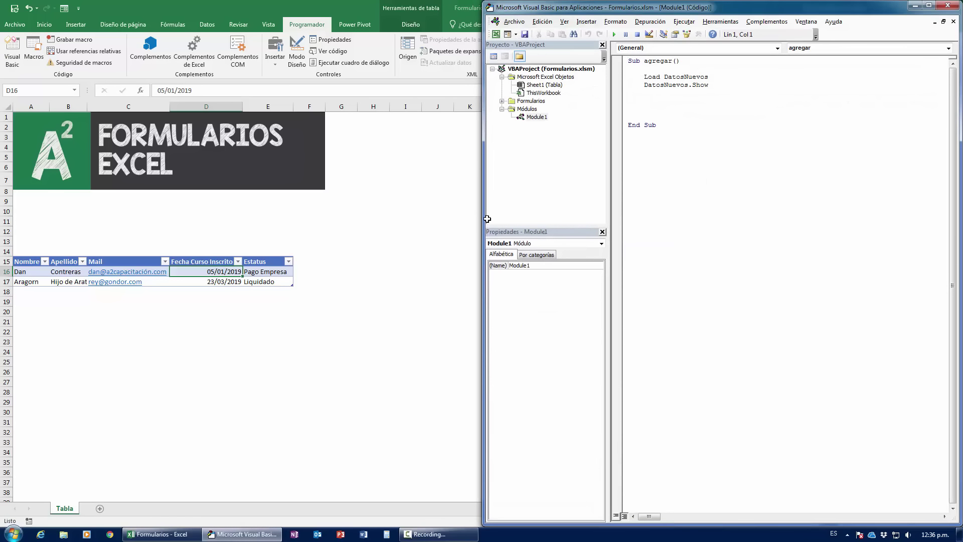
pyautogui.click(536, 119)
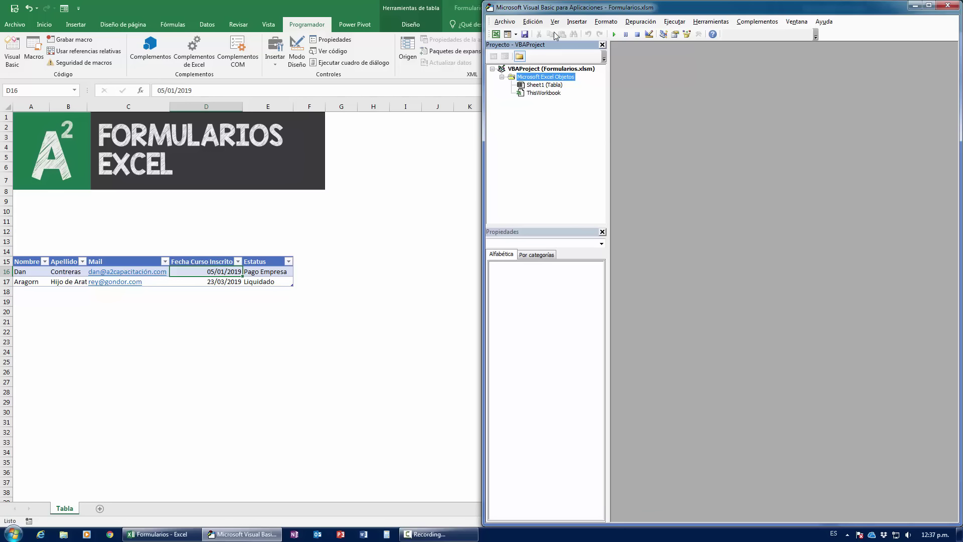
pyautogui.click(573, 22)
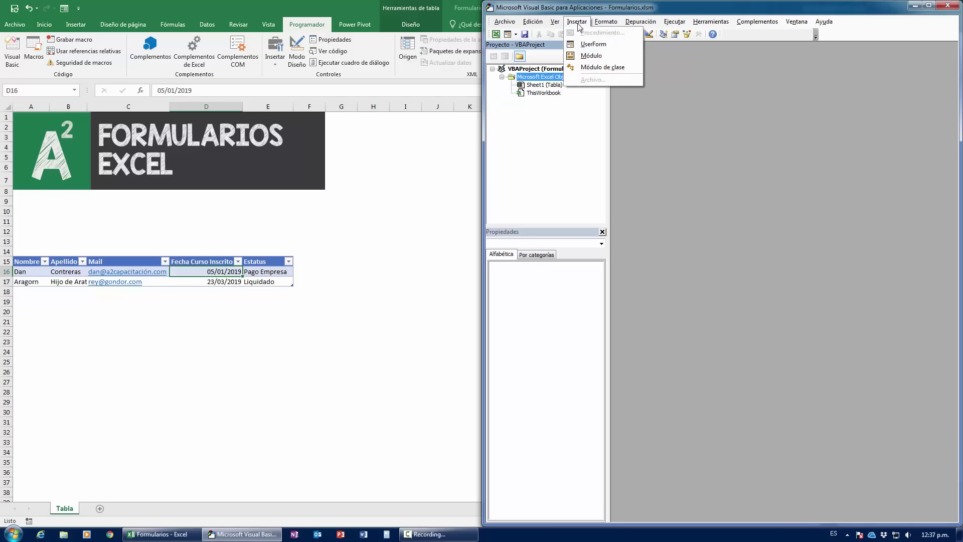
pyautogui.click(591, 56)
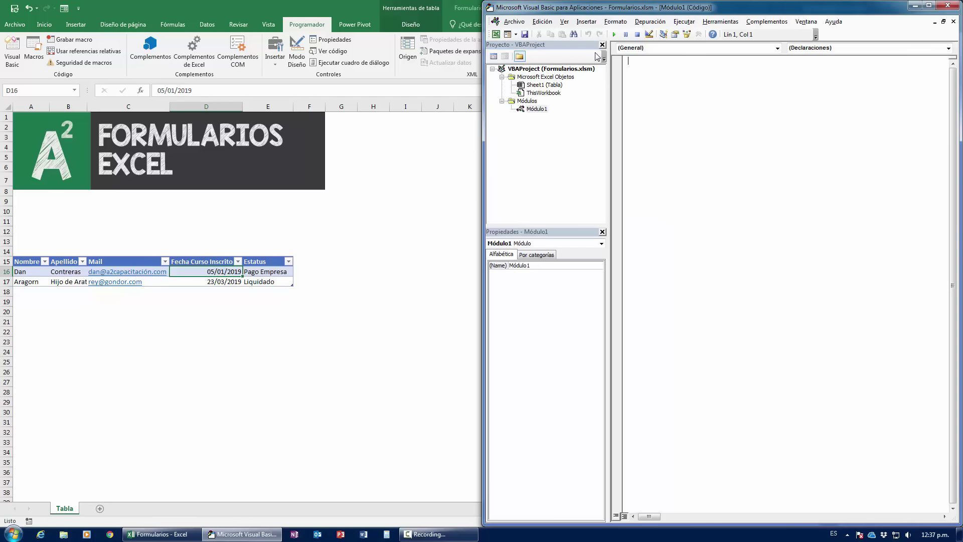
pyautogui.click(587, 23)
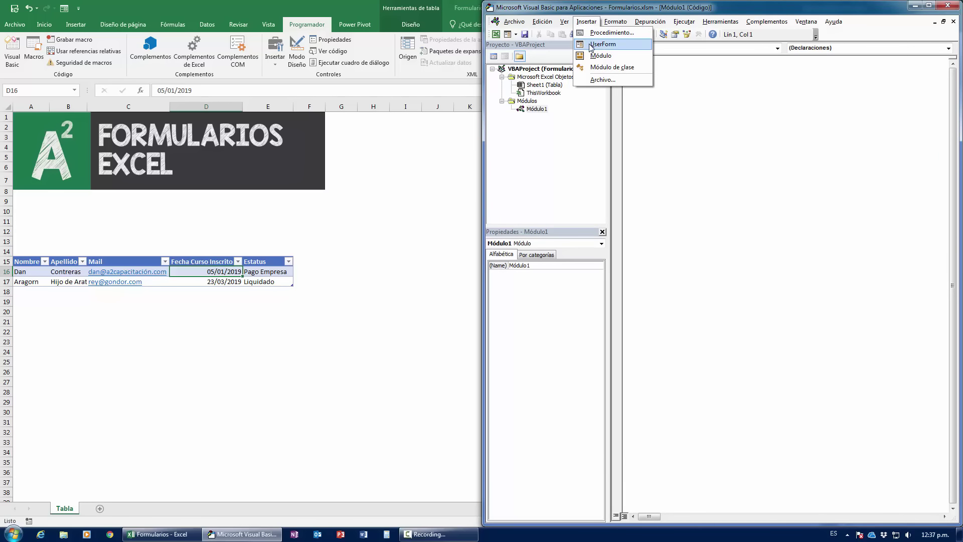
pyautogui.click(591, 44)
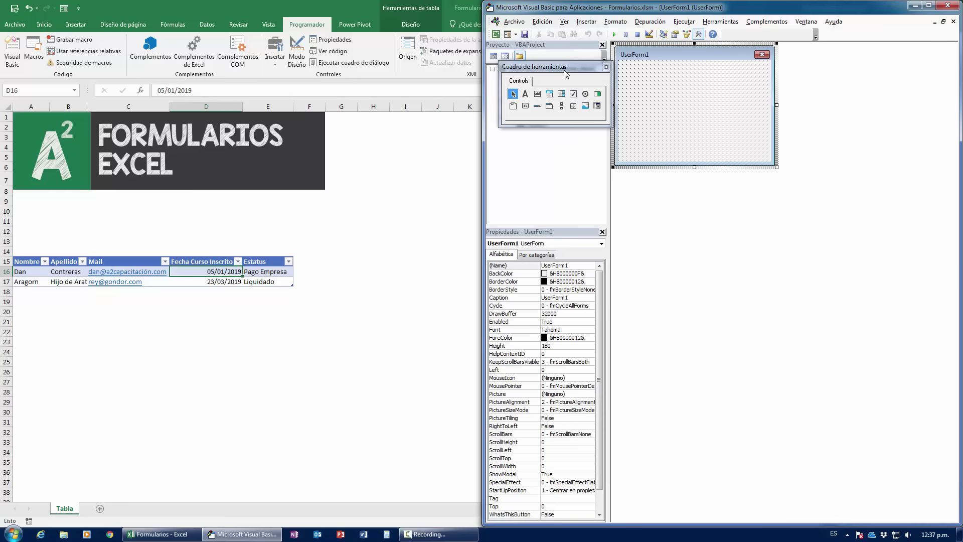
pyautogui.moveTo(564, 72); pyautogui.dragTo(815, 273)
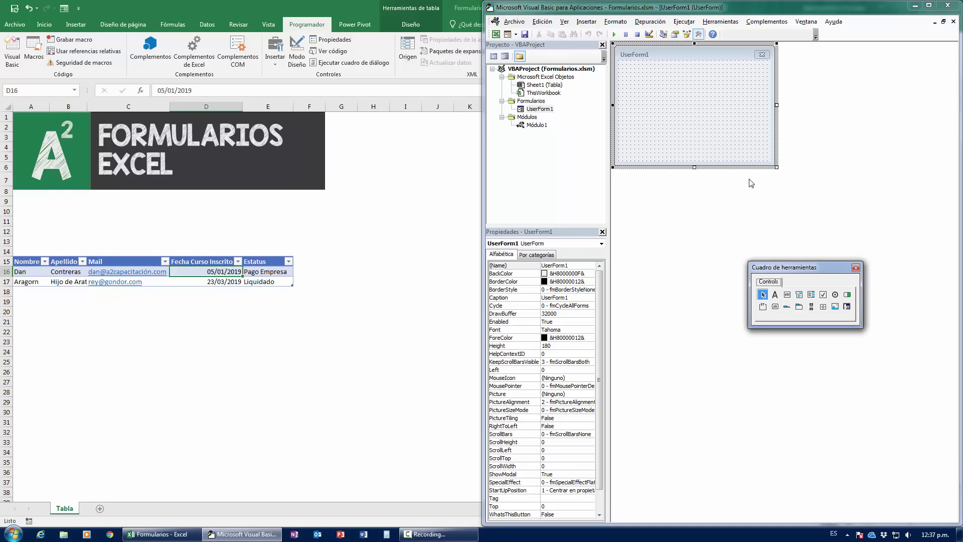
pyautogui.moveTo(777, 167)
pyautogui.mouseDown()
pyautogui.moveTo(803, 214)
pyautogui.moveTo(818, 348)
pyautogui.mouseUp()
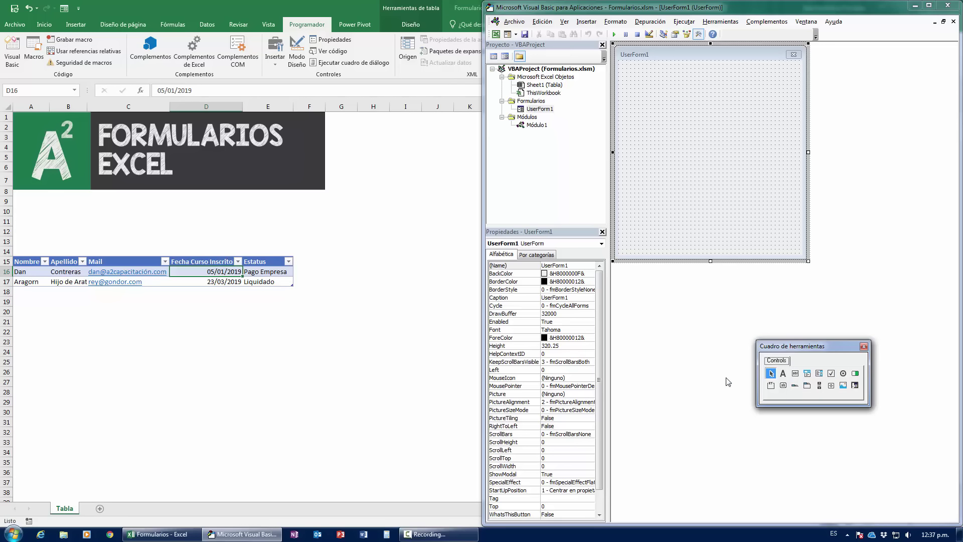
pyautogui.moveTo(798, 346); pyautogui.dragTo(706, 328)
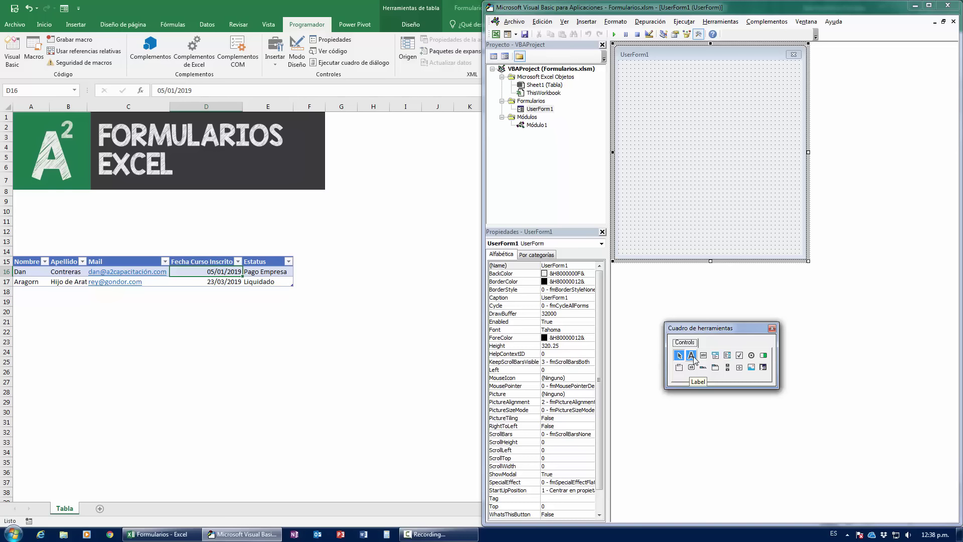
# - Draw a label captioned Nombre at the form's top-left and narrow it to fit
pyautogui.click(692, 355)
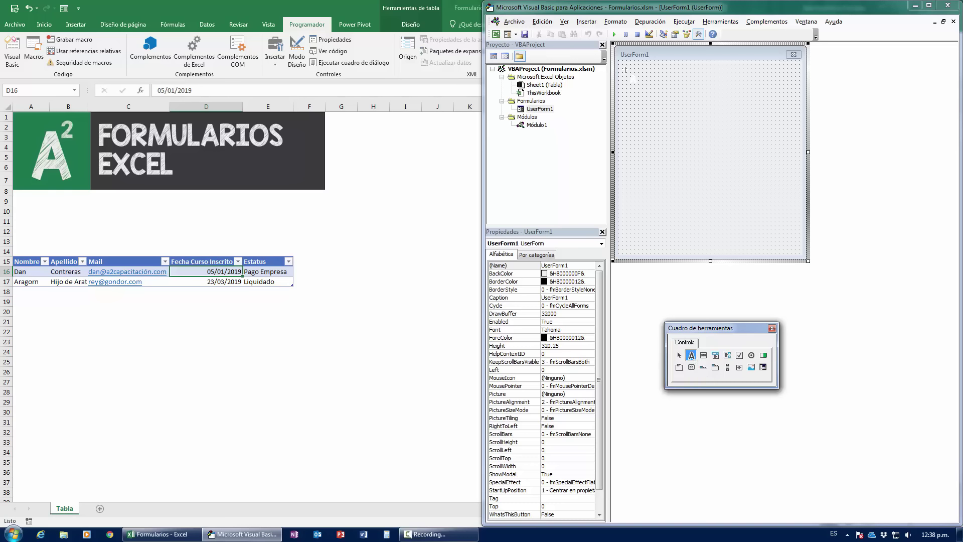
pyautogui.moveTo(625, 70)
pyautogui.mouseDown()
pyautogui.moveTo(654, 85)
pyautogui.moveTo(688, 82)
pyautogui.mouseUp()
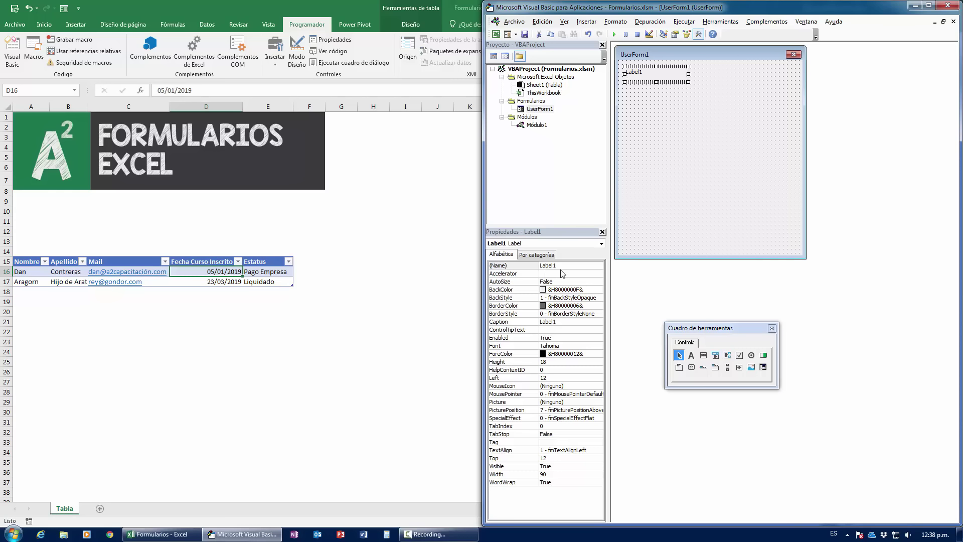
pyautogui.click(551, 325)
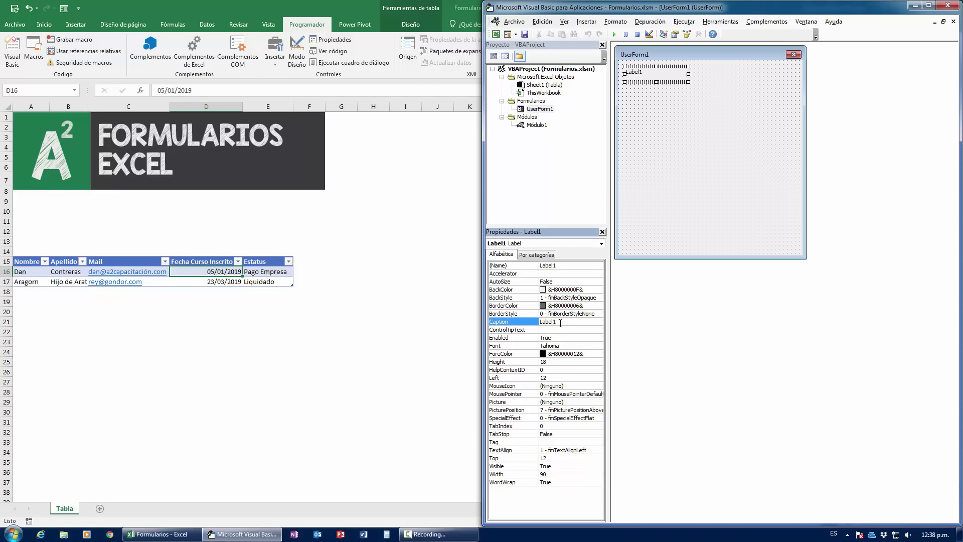
pyautogui.doubleClick(545, 322)
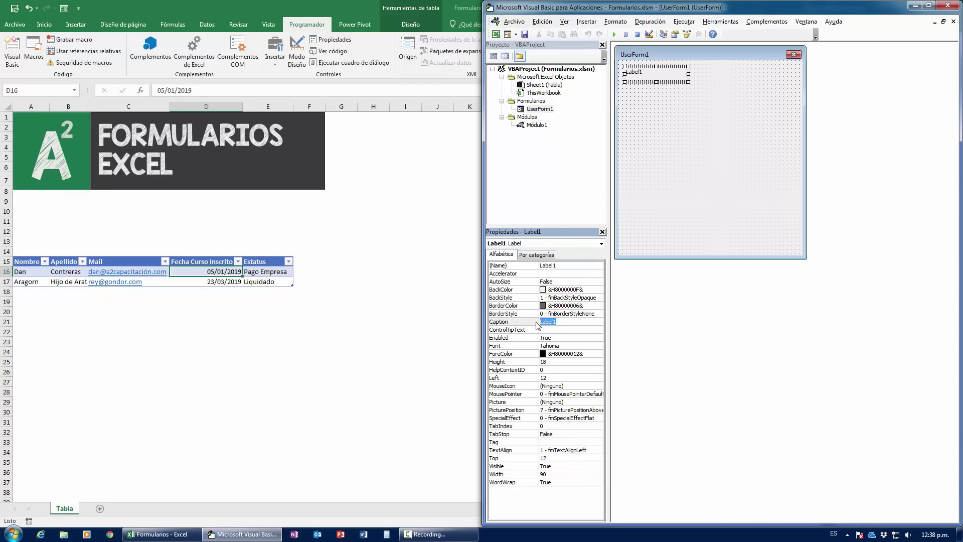
pyautogui.write('Nombre')
pyautogui.press('Return')
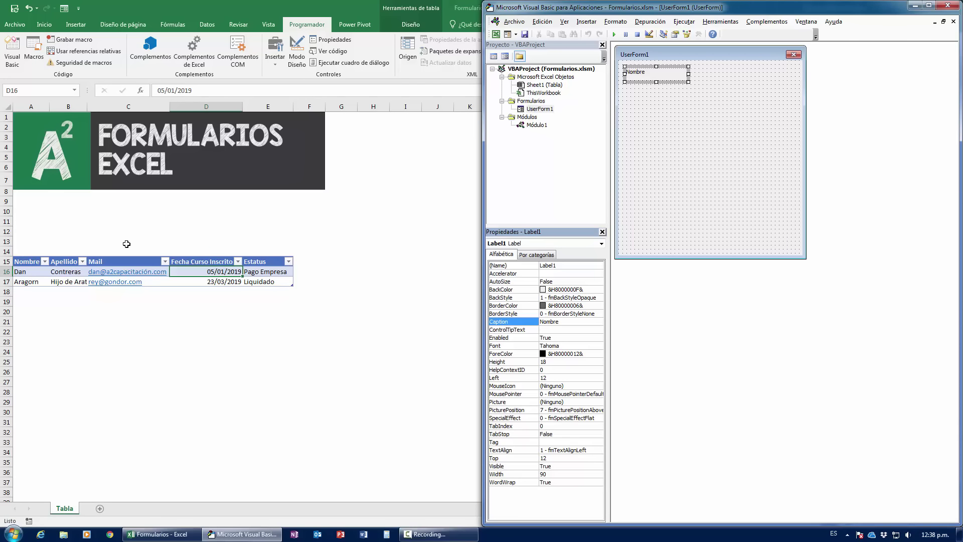
pyautogui.moveTo(688, 74); pyautogui.dragTo(652, 74)
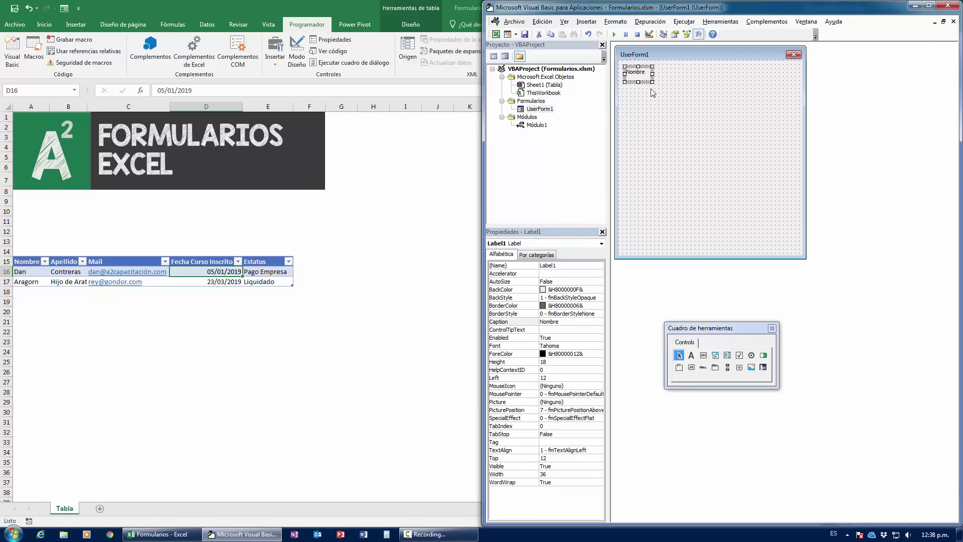
# - Paste three copies of the Nombre label and stack them down the left side
pyautogui.hotkey('ctrl', 'c')
pyautogui.hotkey('ctrl', 'v')
pyautogui.moveTo(646, 123); pyautogui.dragTo(647, 114)
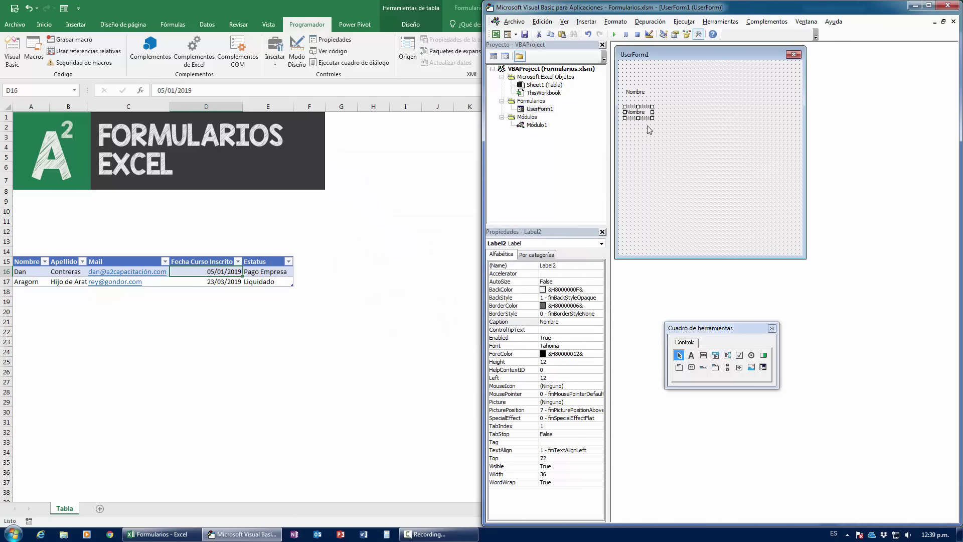
pyautogui.hotkey('ctrl', 'v')
pyautogui.moveTo(721, 161); pyautogui.dragTo(650, 135)
pyautogui.hotkey('ctrl', 'v')
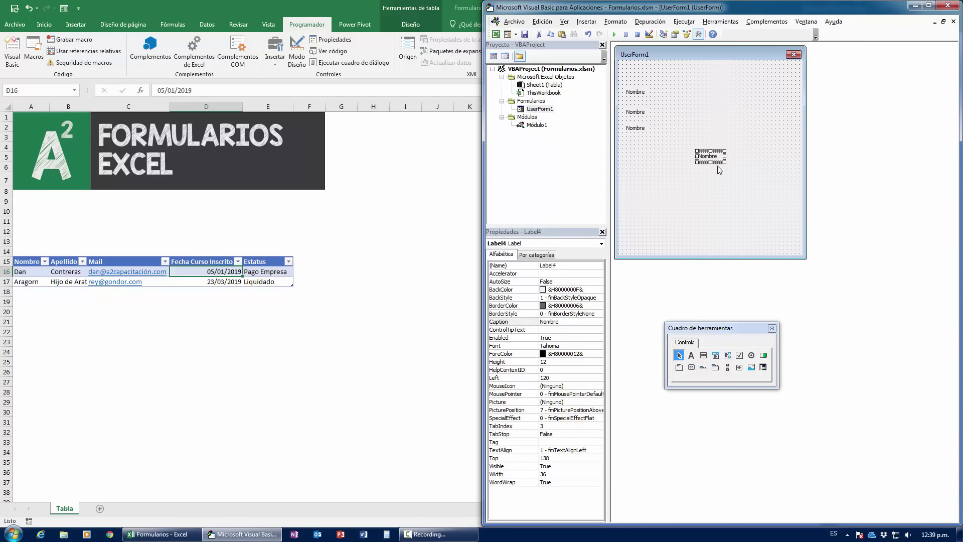
pyautogui.moveTo(718, 163)
pyautogui.mouseDown()
pyautogui.moveTo(656, 165)
pyautogui.moveTo(646, 150)
pyautogui.mouseUp()
pyautogui.write('Apellido')
# - Confirm the Apellido text box name, then paste a third text box beside Mail and name it Mail
pyautogui.press('Return')
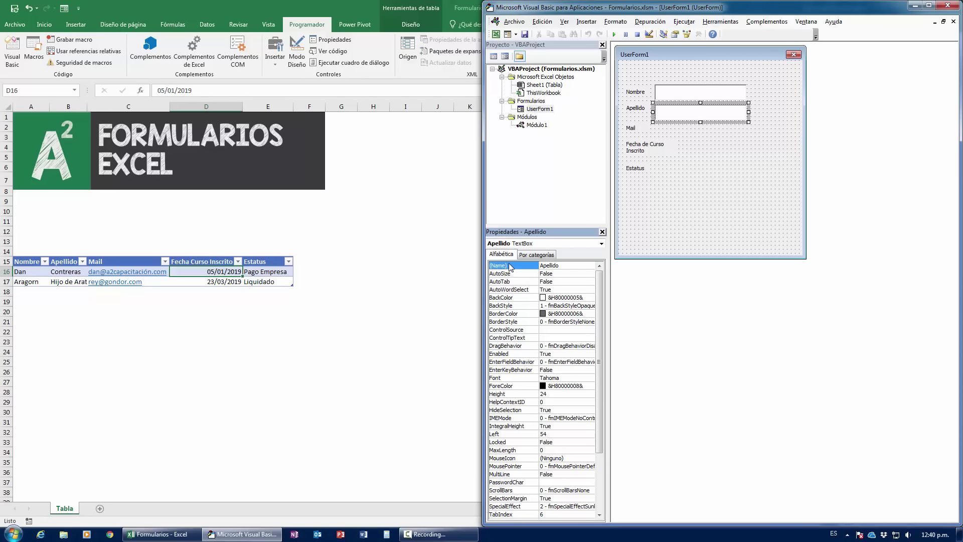
pyautogui.click(716, 151)
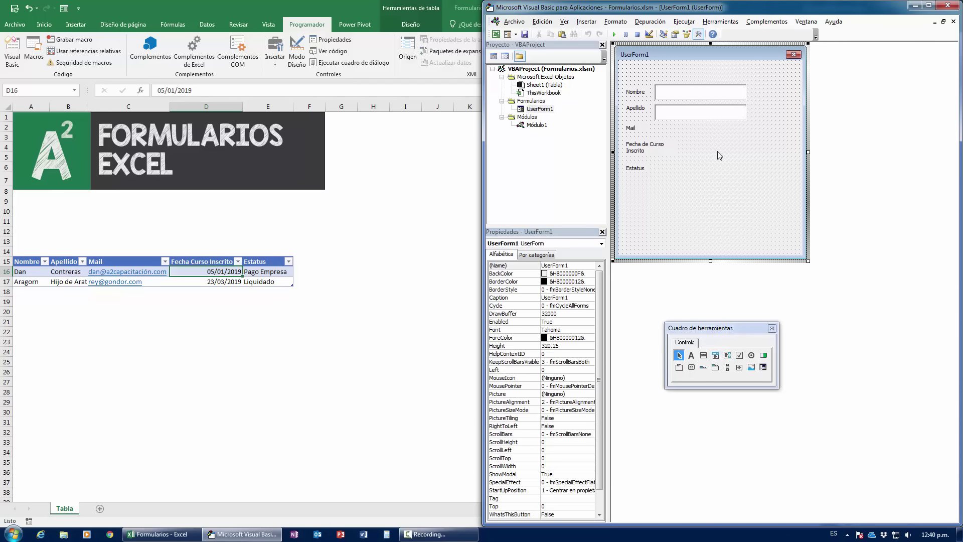
pyautogui.hotkey('ctrl', 'v')
pyautogui.moveTo(692, 149); pyautogui.dragTo(685, 127)
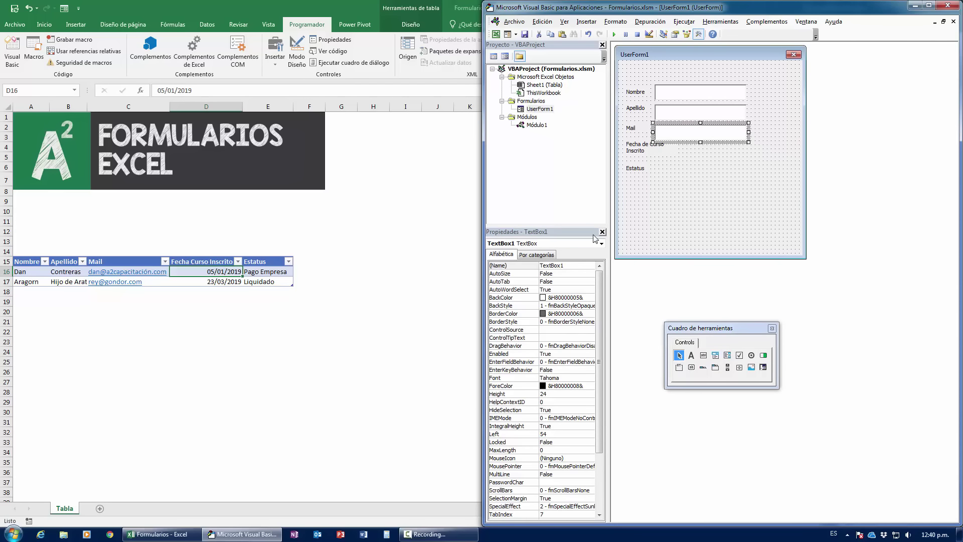
pyautogui.click(567, 266)
pyautogui.doubleClick(568, 266)
pyautogui.write('Mail')
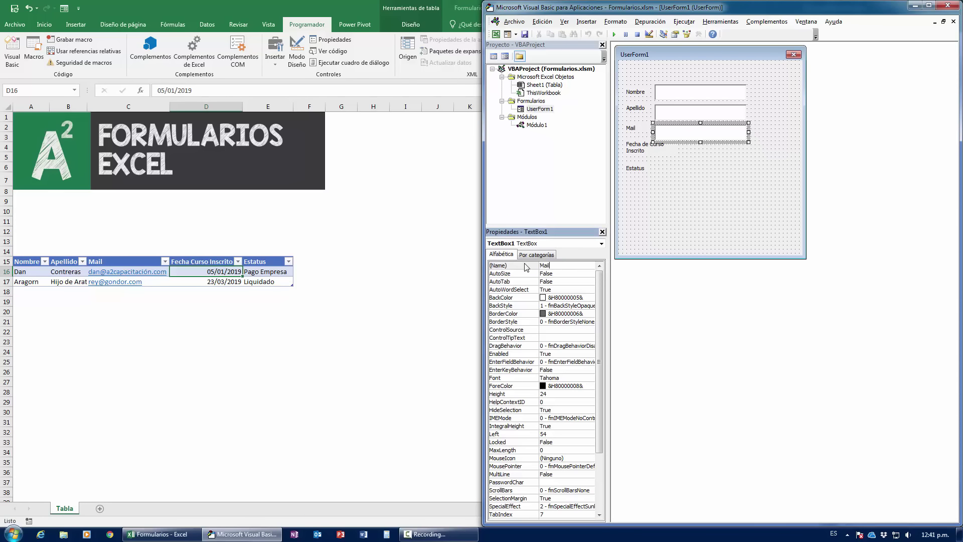
pyautogui.press('Return')
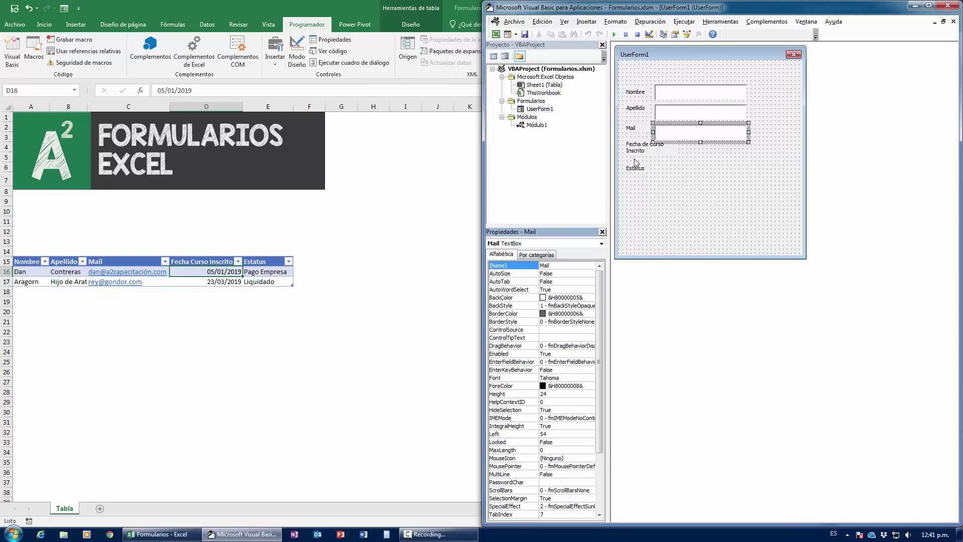
# - Line up the Apellido, Mail, Fecha de Curso Inscrito and Estatus labels with their rows
pyautogui.moveTo(635, 155); pyautogui.dragTo(640, 194)
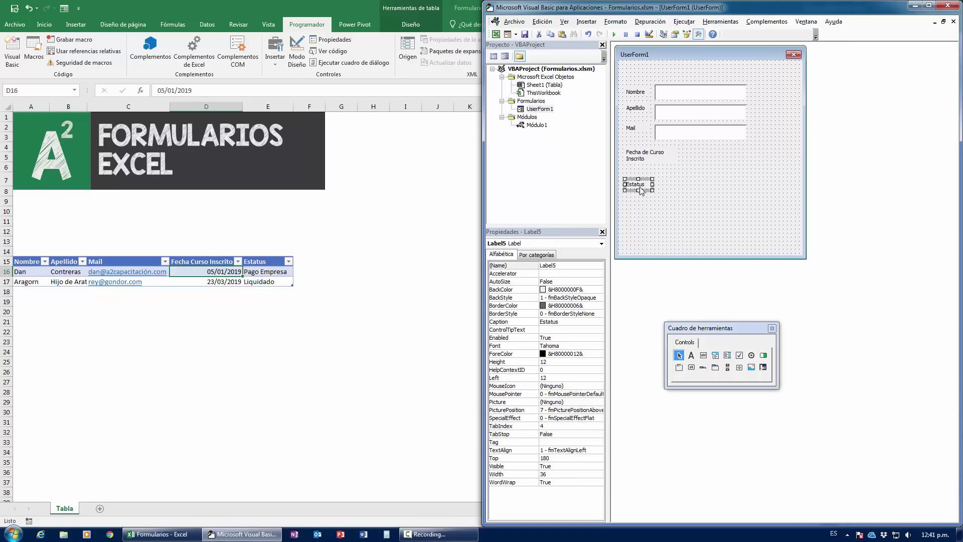
pyautogui.click(729, 191)
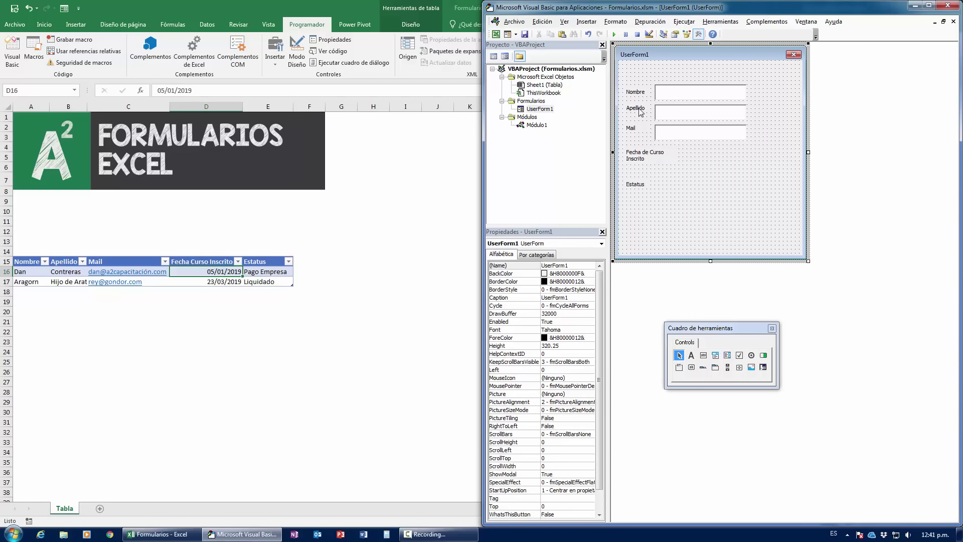
pyautogui.moveTo(640, 110)
pyautogui.mouseDown()
pyautogui.moveTo(638, 139)
pyautogui.moveTo(652, 161)
pyautogui.mouseUp()
pyautogui.click(636, 129)
pyautogui.click(724, 158)
pyautogui.click(703, 205)
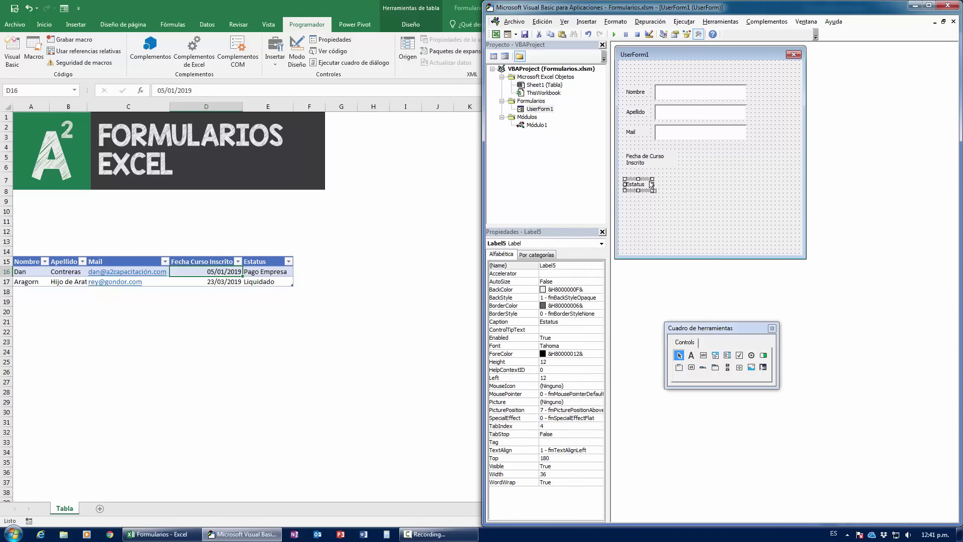
pyautogui.moveTo(652, 185)
pyautogui.mouseDown()
pyautogui.moveTo(675, 177)
pyautogui.moveTo(634, 183)
pyautogui.mouseUp()
pyautogui.click(652, 211)
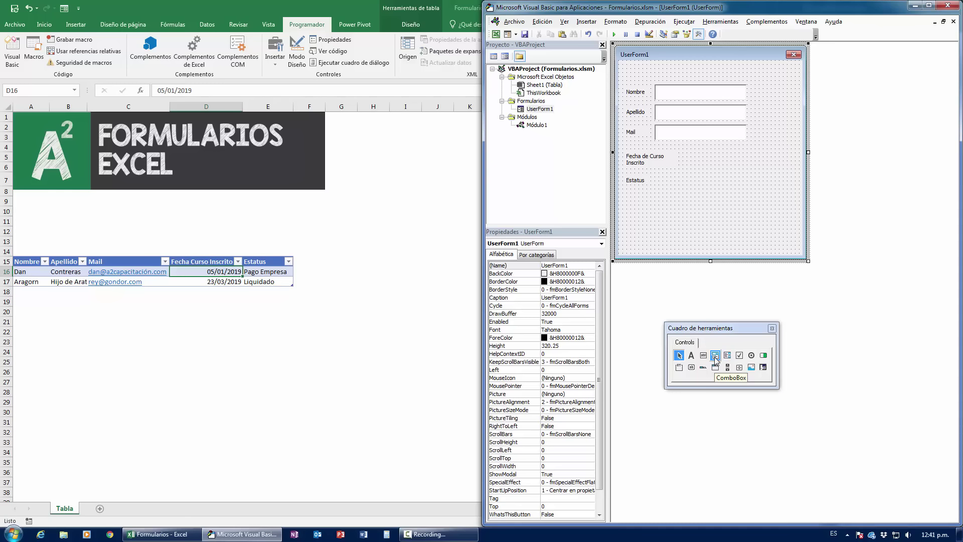
pyautogui.click(431, 534)
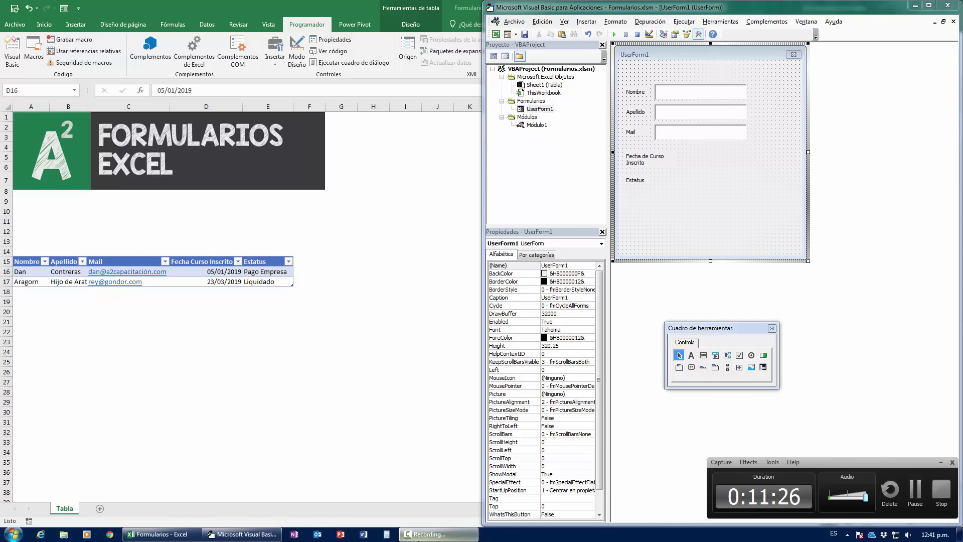
pyautogui.click(715, 355)
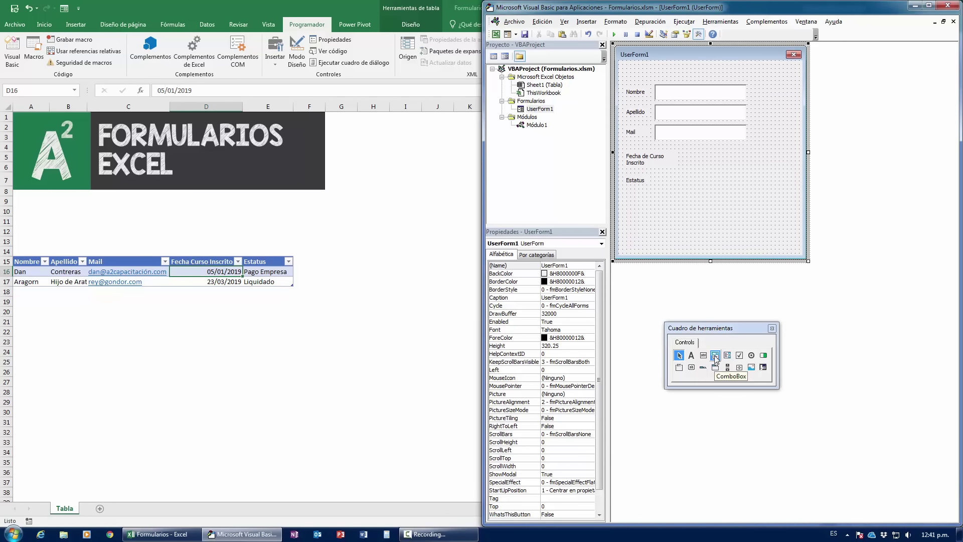
# - Draw two combo boxes beside the Fecha de Curso Inscrito and Estatus labels
pyautogui.moveTo(675, 149); pyautogui.dragTo(765, 166)
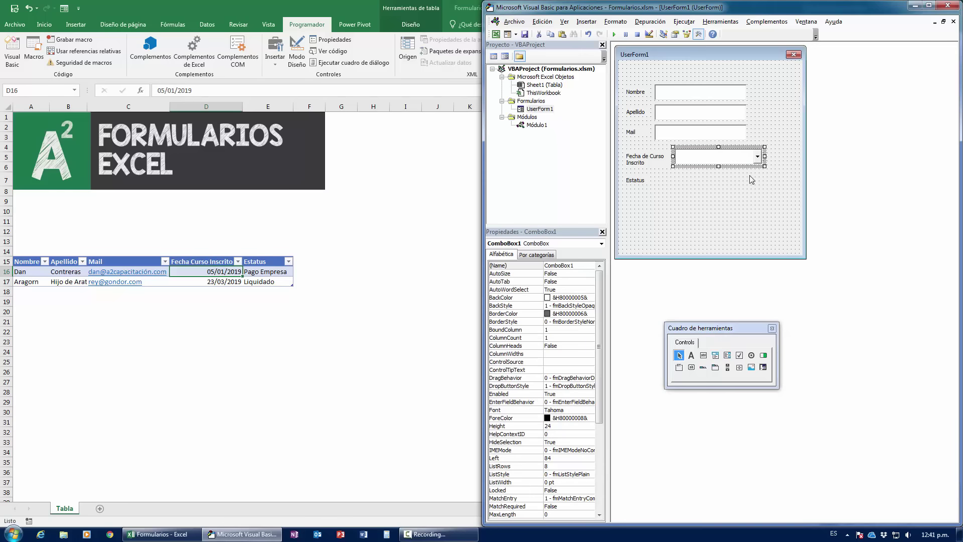
pyautogui.click(716, 356)
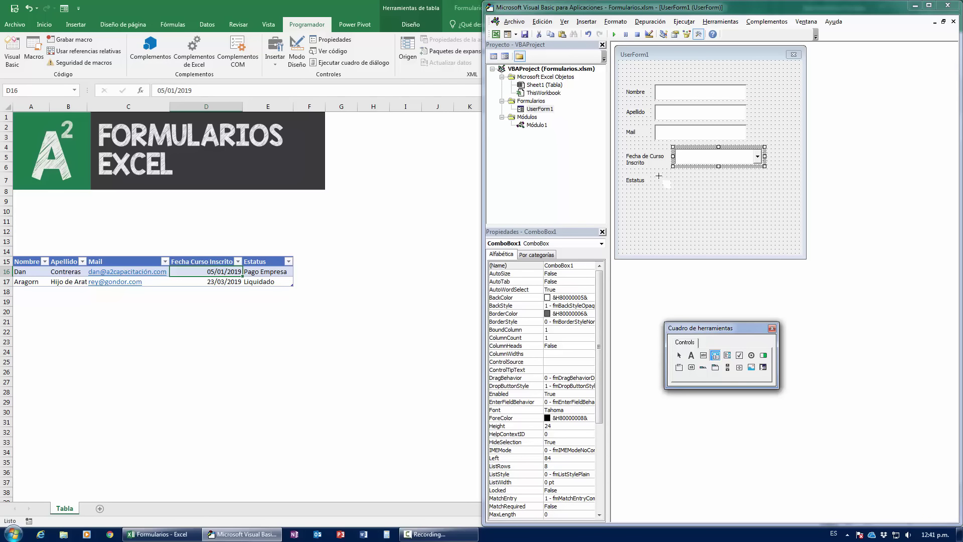
pyautogui.moveTo(659, 177); pyautogui.dragTo(761, 194)
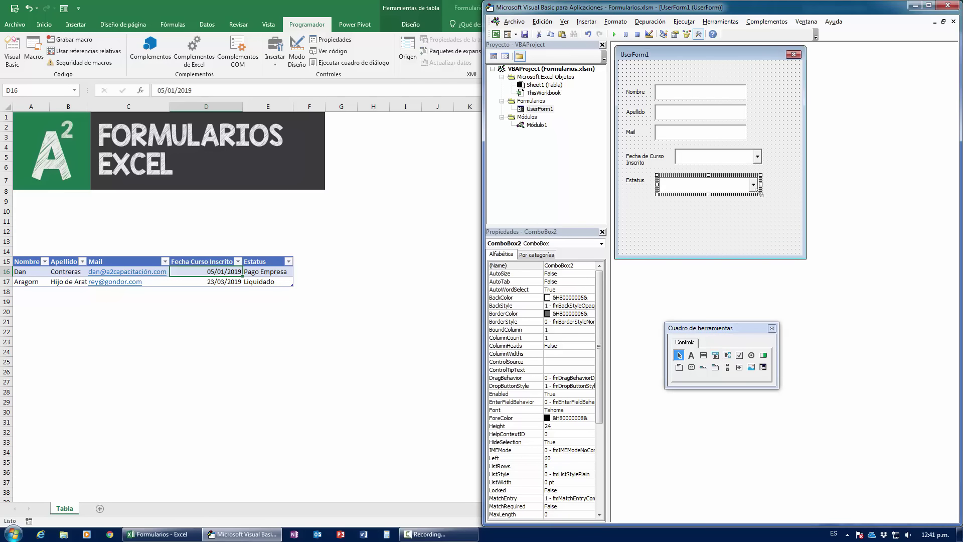
# - Name the combo boxes FechaCurso and Estatus in the Properties window
pyautogui.click(717, 158)
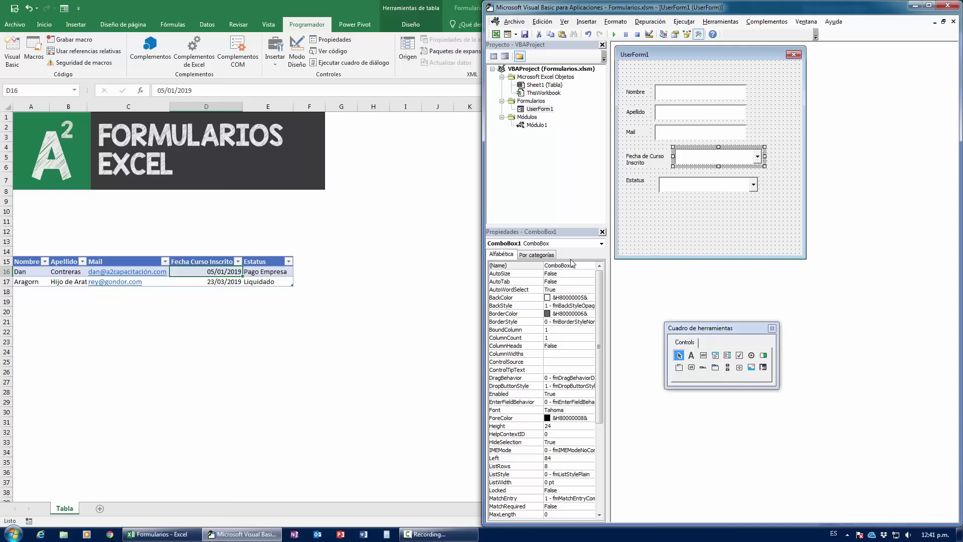
pyautogui.doubleClick(577, 265)
pyautogui.write('F')
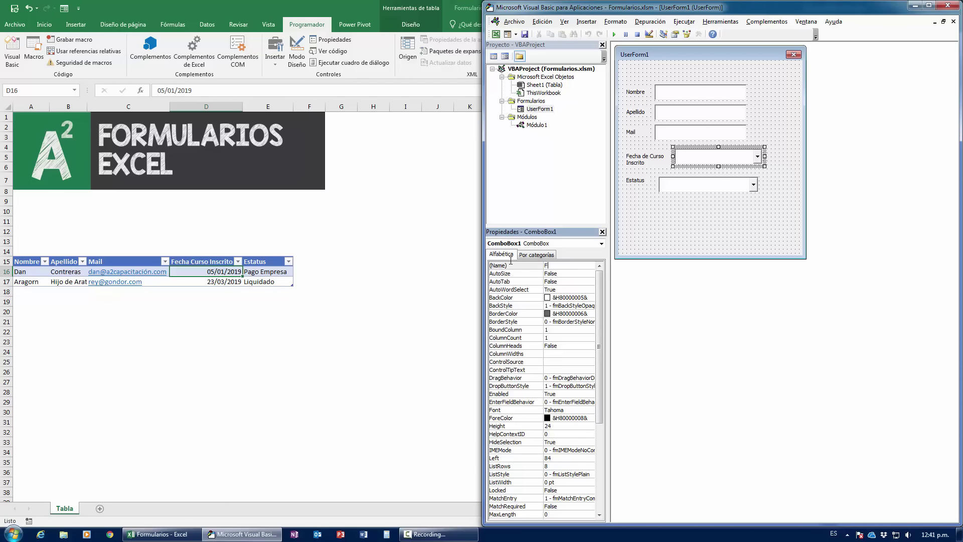
pyautogui.write('echaCurso')
pyautogui.press('Return')
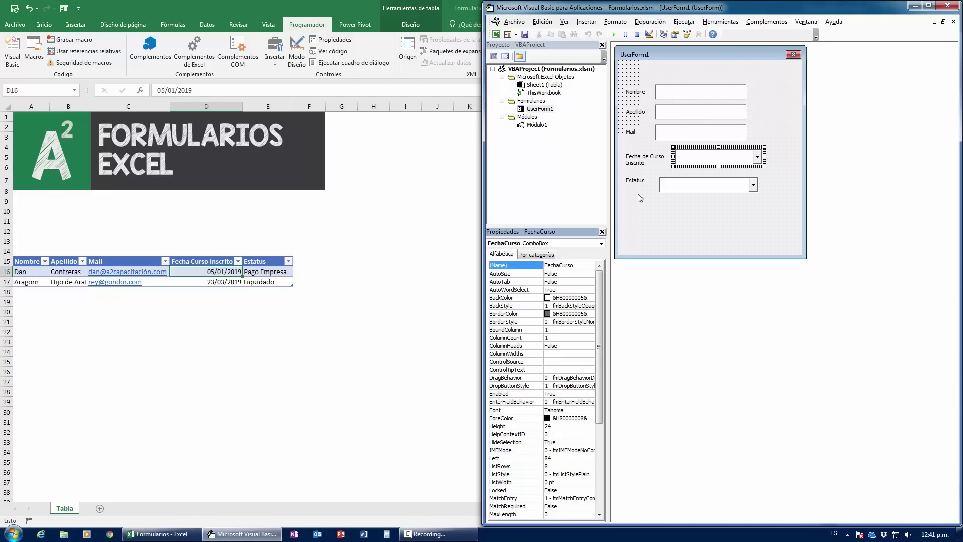
pyautogui.click(677, 186)
pyautogui.doubleClick(557, 266)
pyautogui.write('Es')
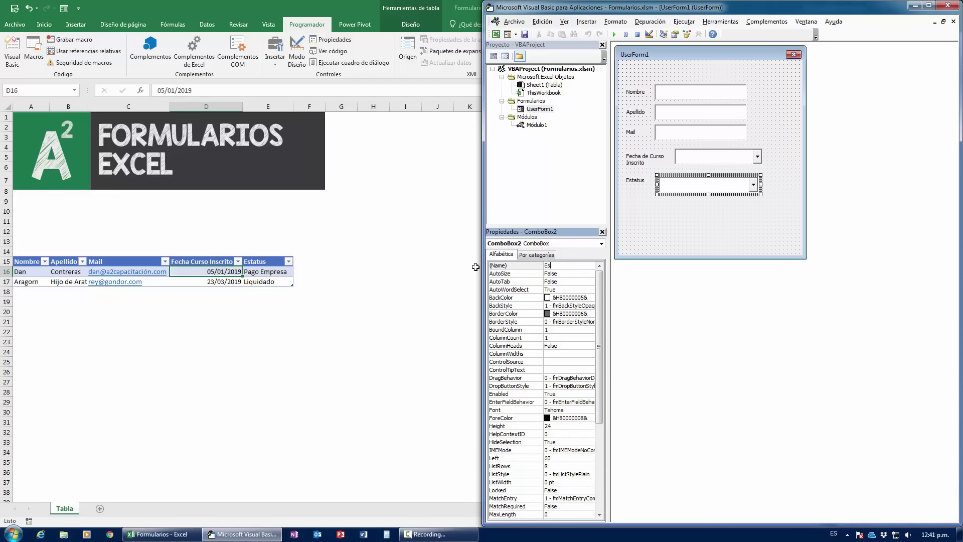
pyautogui.write('tatus')
pyautogui.press('Return')
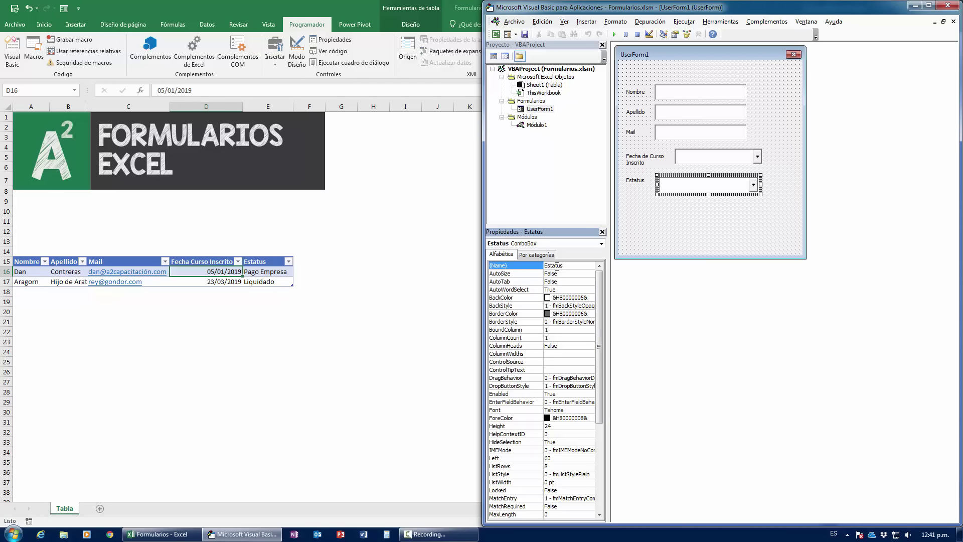
# - Add an underscore to the FechaCurso name, review the Estatus combo box, then select UserForm1
pyautogui.click(682, 160)
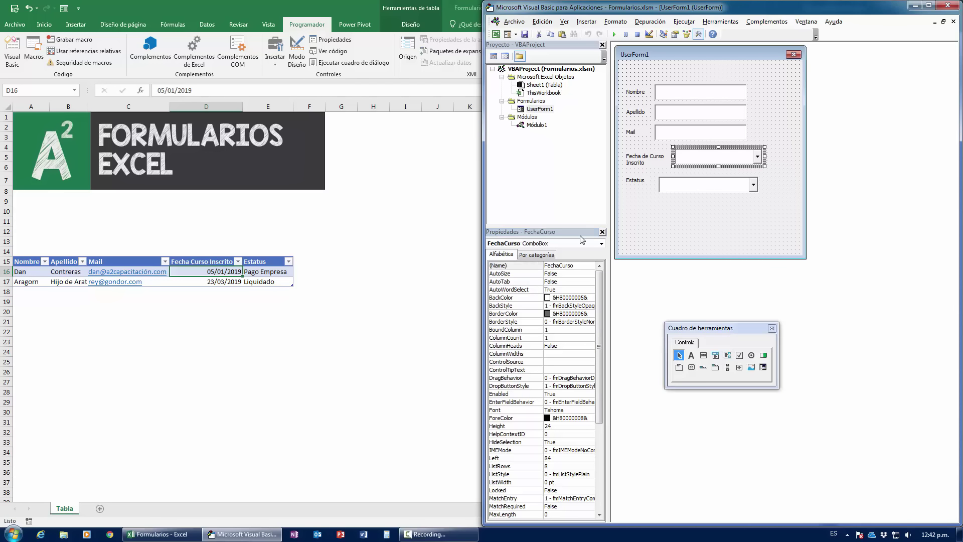
pyautogui.click(559, 266)
pyautogui.write('_')
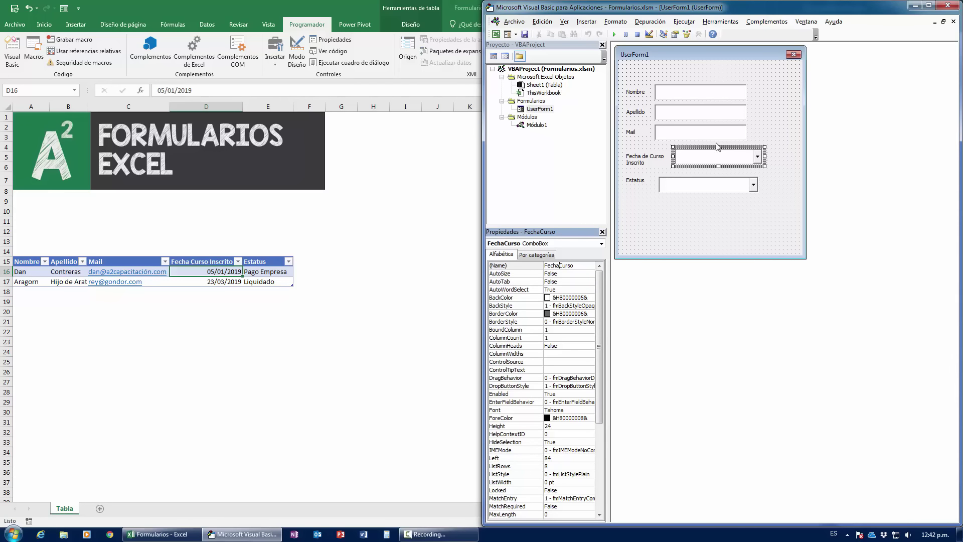
pyautogui.click(675, 249)
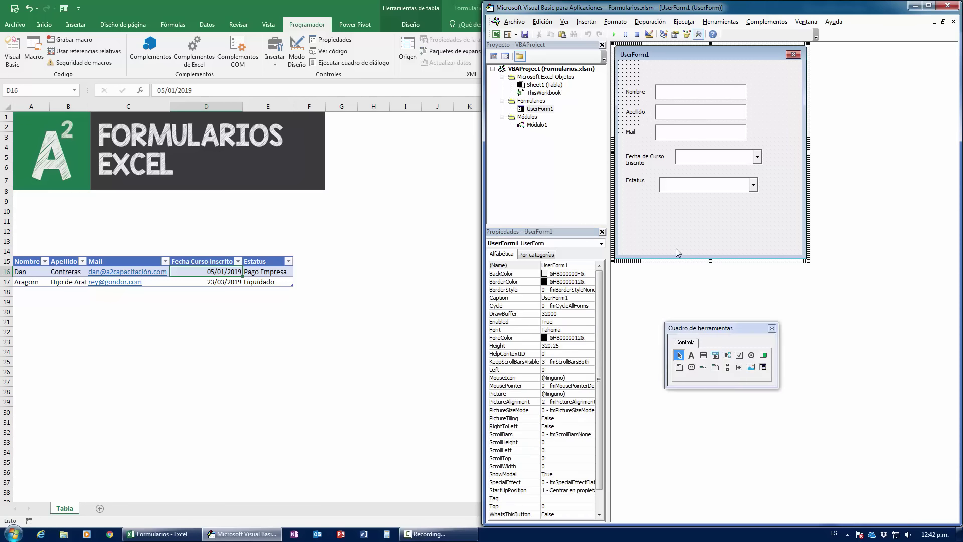
pyautogui.click(697, 152)
pyautogui.click(686, 182)
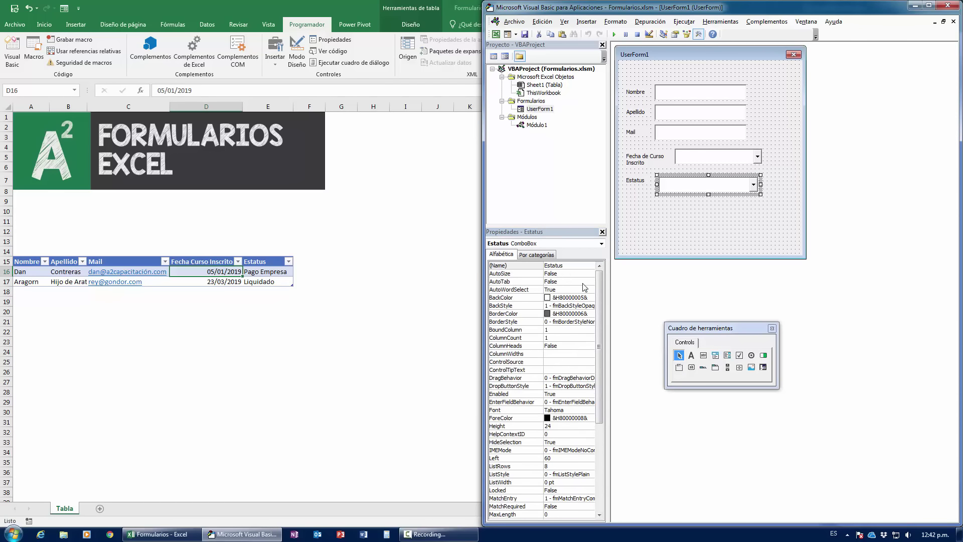
pyautogui.click(647, 246)
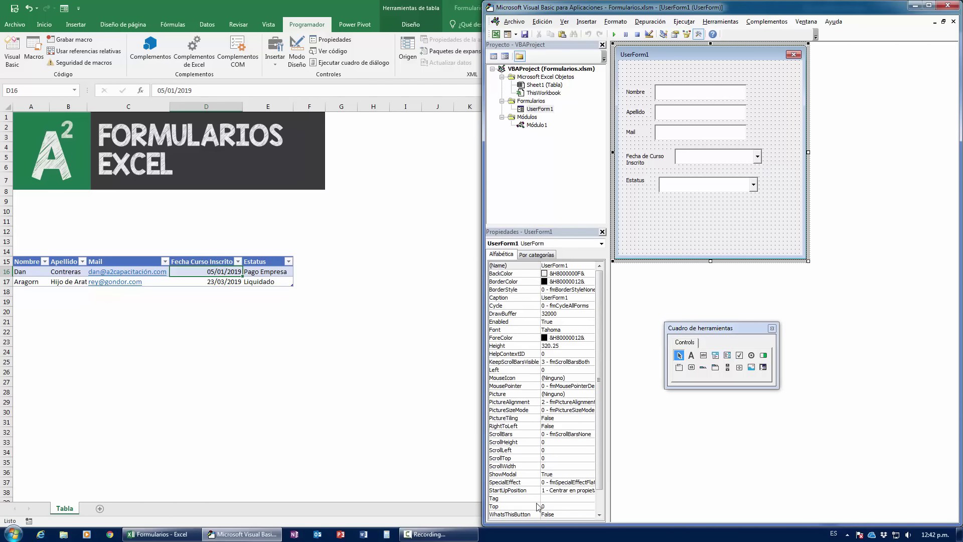
# - Rename the UserForm to NuevoDato after the name frmRegistro is rejected
pyautogui.doubleClick(569, 266)
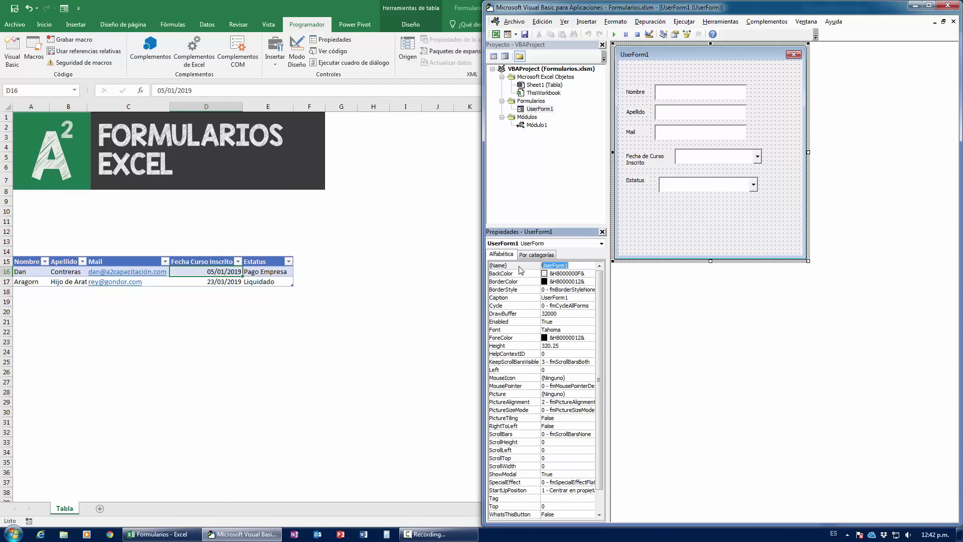
pyautogui.write('frmRegistro')
pyautogui.press('Return')
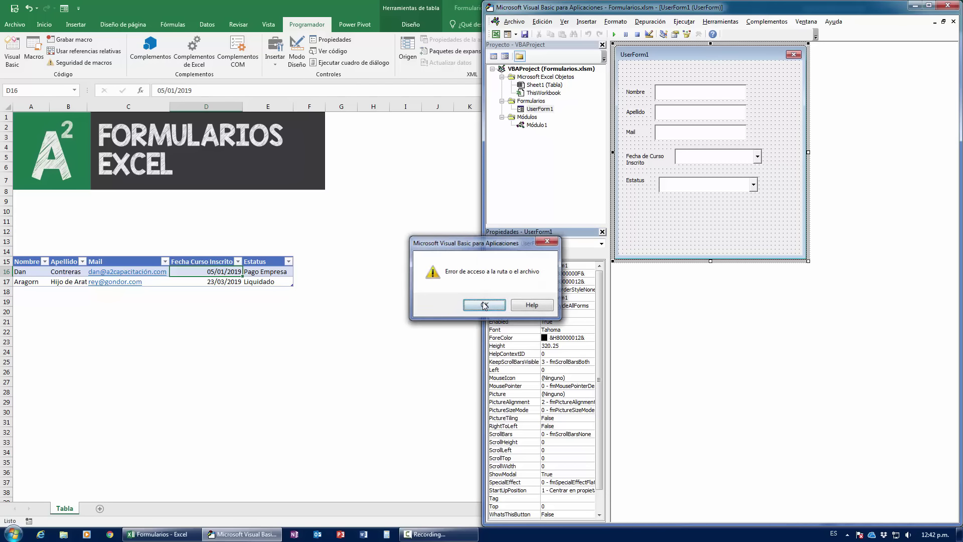
pyautogui.click(484, 305)
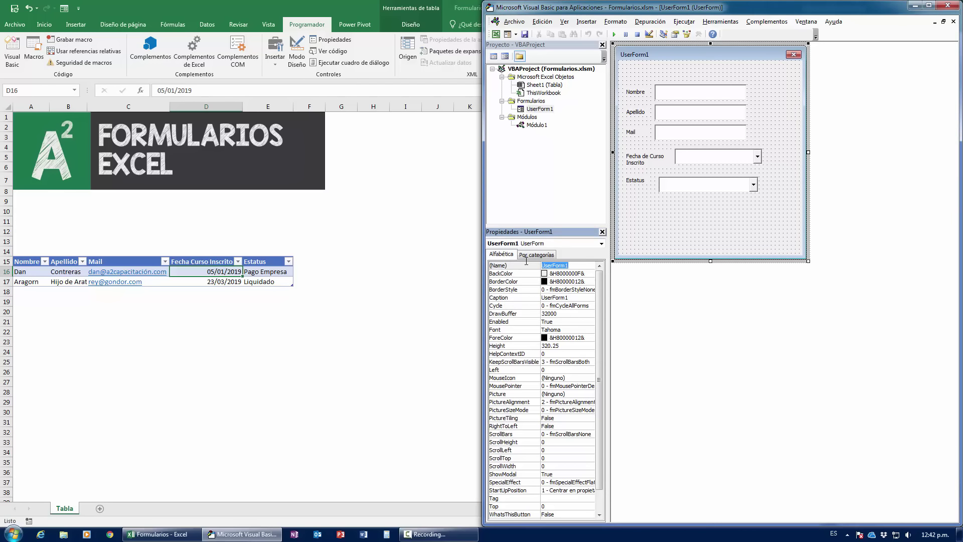
pyautogui.write('NuevoDato')
pyautogui.press('Return')
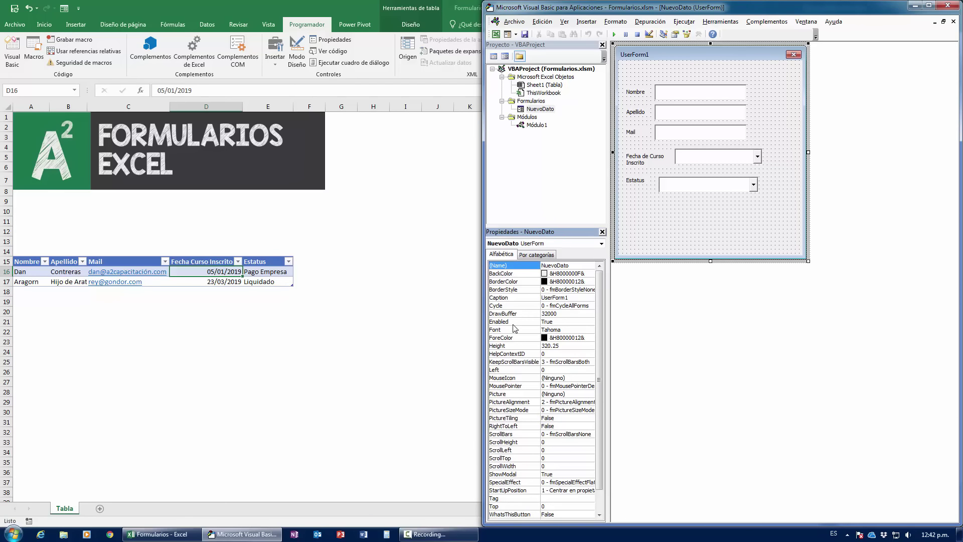
# - Set the form's Caption to Datos Nuevos
pyautogui.click(565, 298)
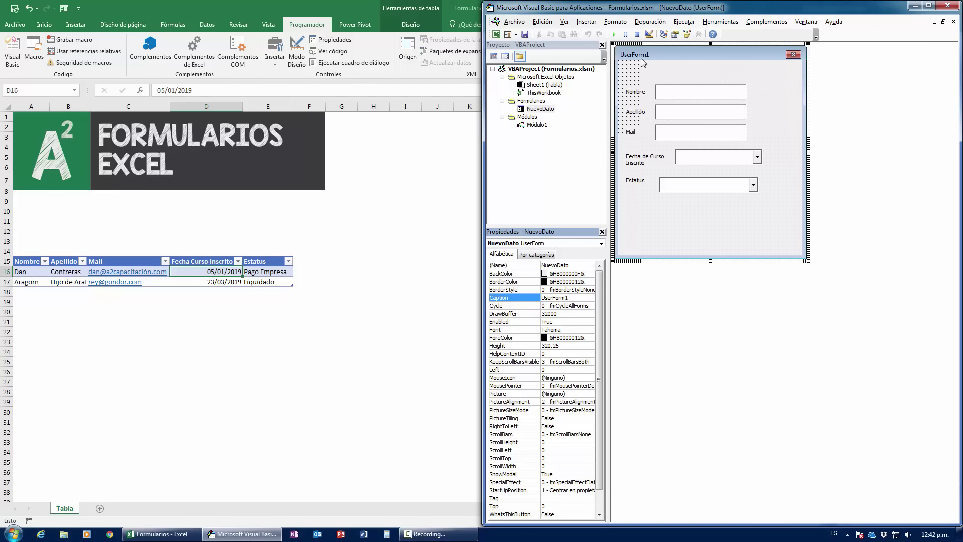
pyautogui.click(497, 298)
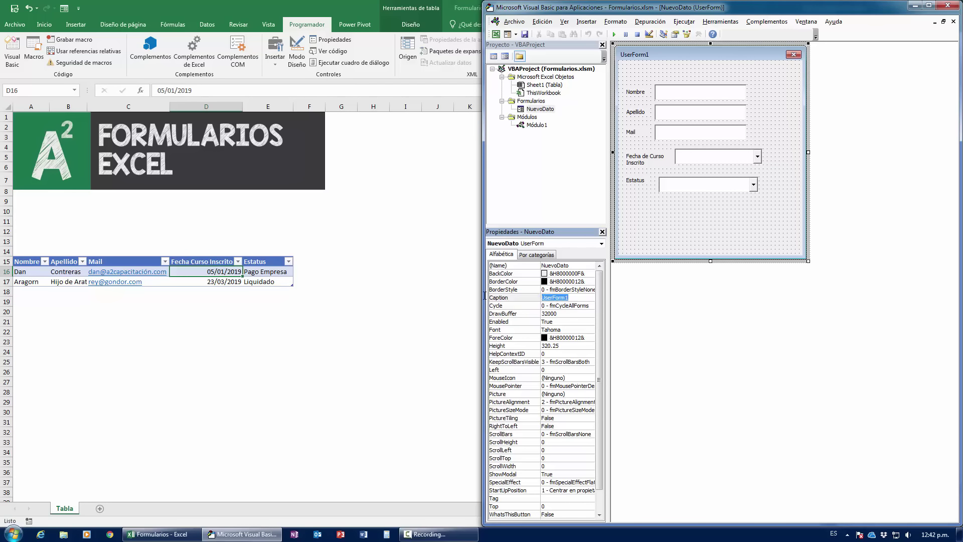
pyautogui.write('C')
pyautogui.press('BackSpace')
pyautogui.press('BackSpace')
pyautogui.write('D')
pyautogui.write('atos Nuevos')
pyautogui.press('Return')
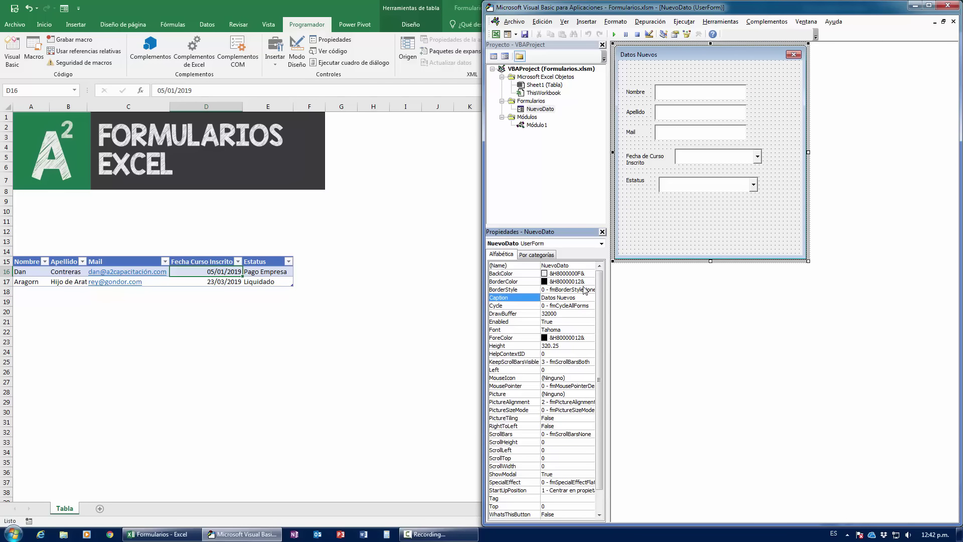
pyautogui.click(646, 240)
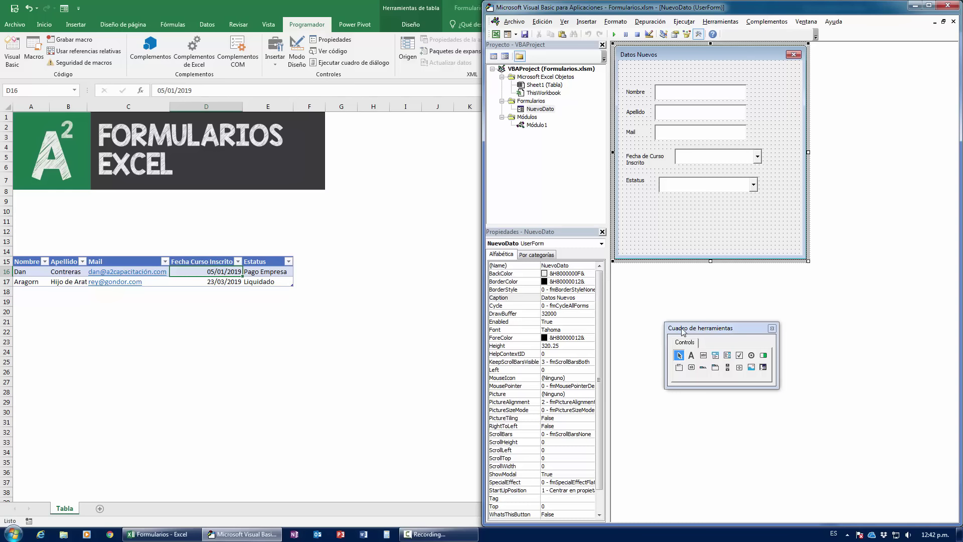
# - Add a command button below Estatus, named Agregar and captioned Agregar datos
pyautogui.click(693, 371)
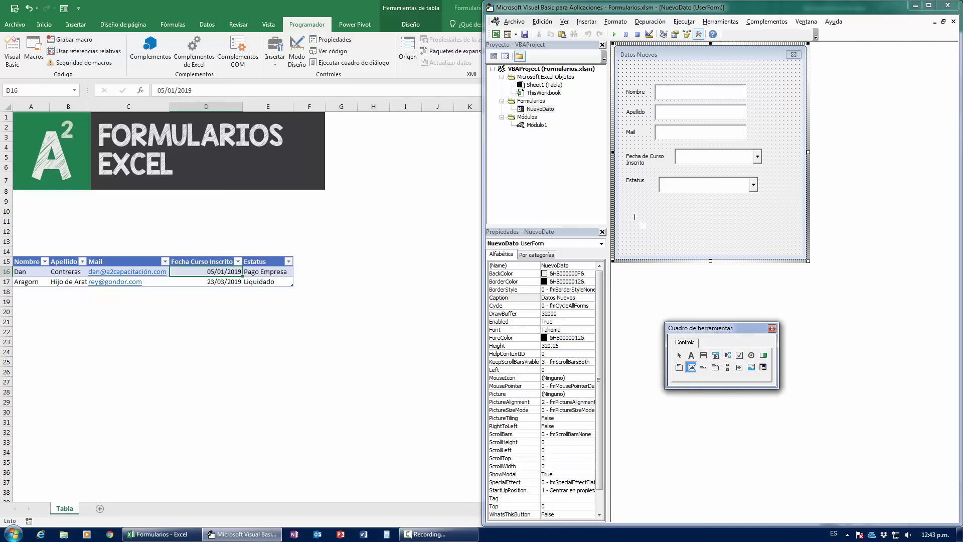
pyautogui.moveTo(635, 213); pyautogui.dragTo(708, 231)
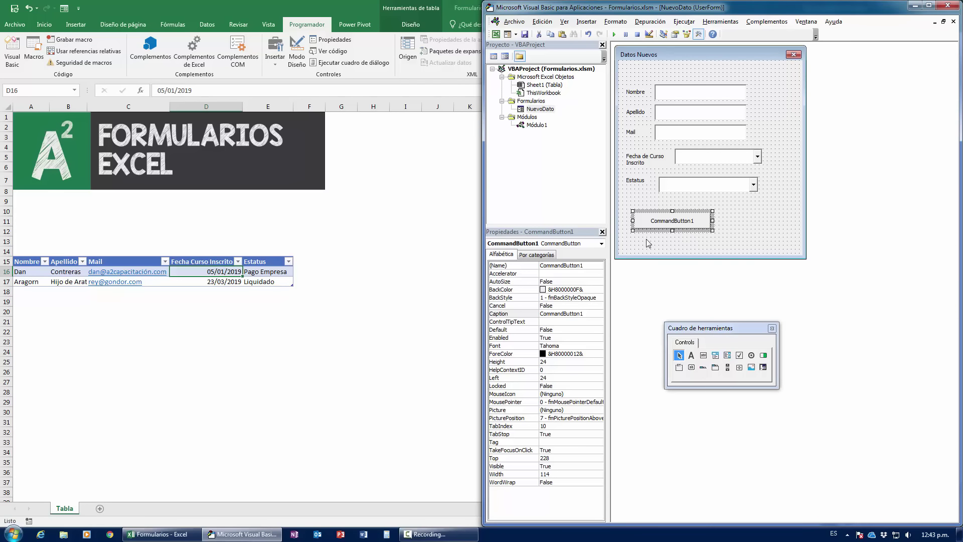
pyautogui.click(587, 266)
pyautogui.doubleClick(588, 269)
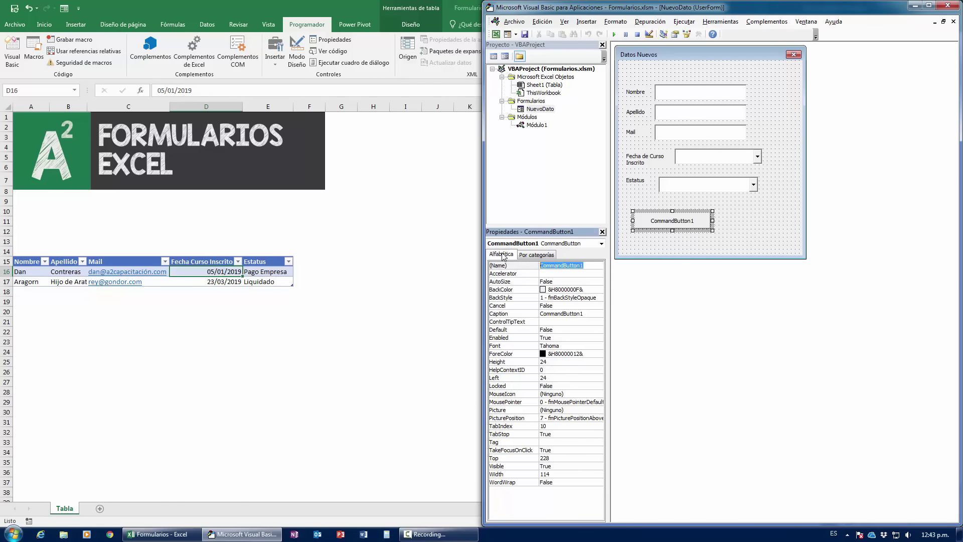
pyautogui.write('Agregar')
pyautogui.press('Return')
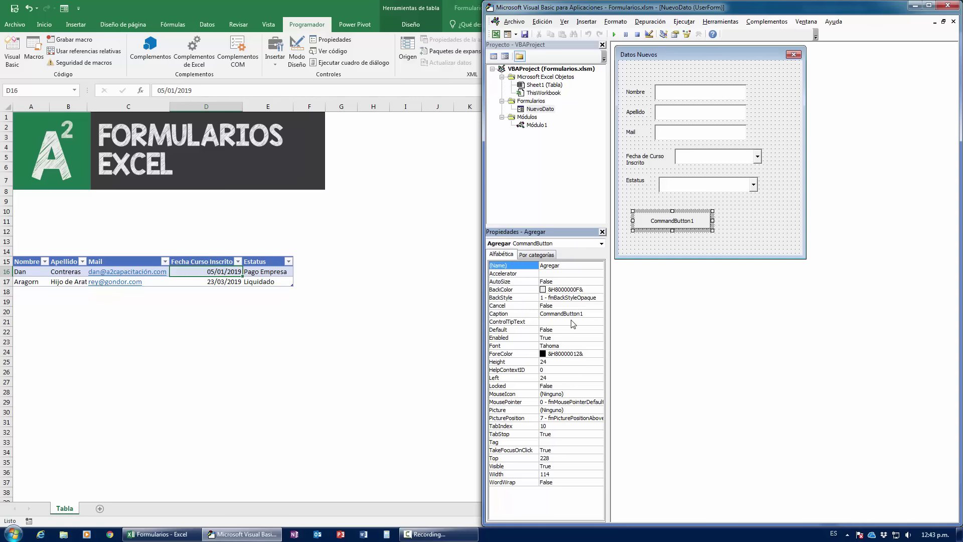
pyautogui.click(587, 314)
pyautogui.doubleClick(587, 314)
pyautogui.write('Agregar')
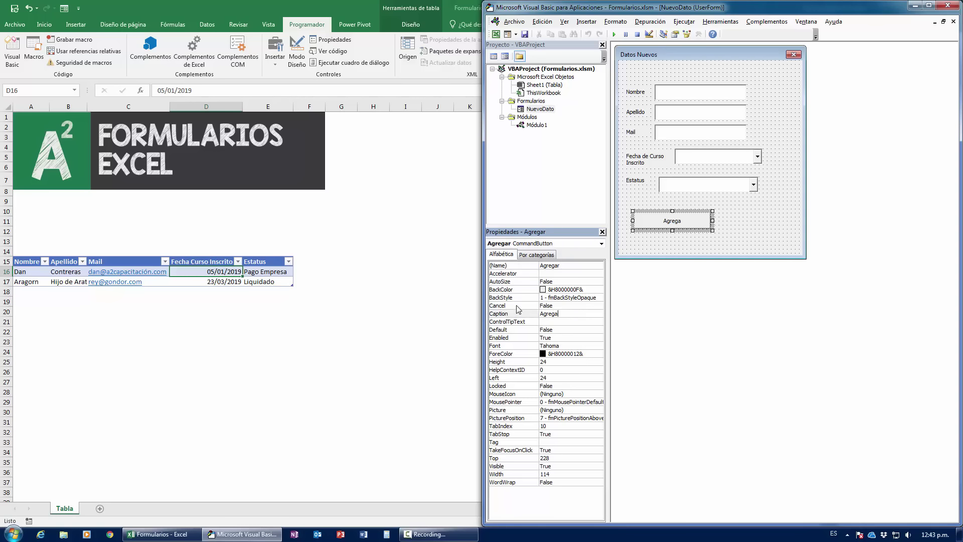
pyautogui.write(' datos')
# - Add a second button to the right, named and captioned Salirse
pyautogui.click(716, 239)
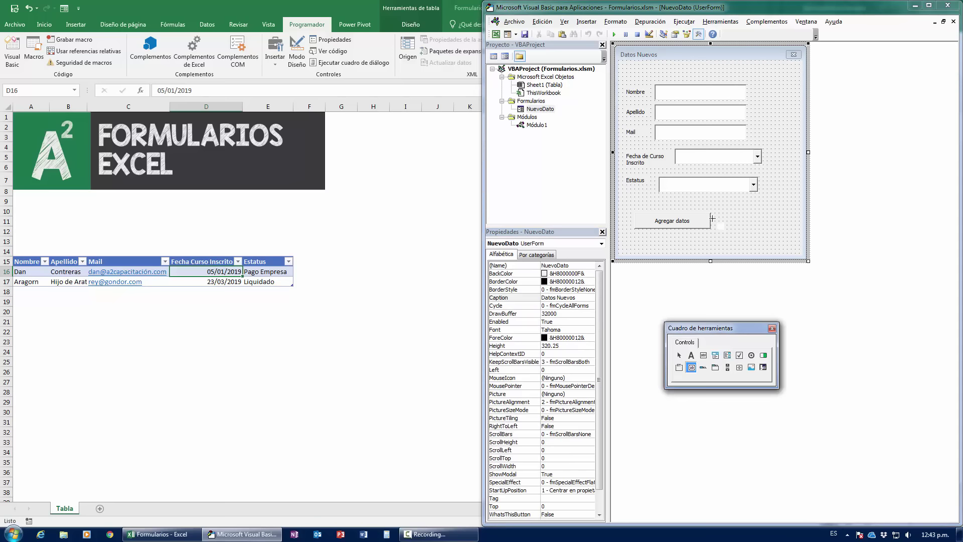
pyautogui.moveTo(719, 213); pyautogui.dragTo(786, 230)
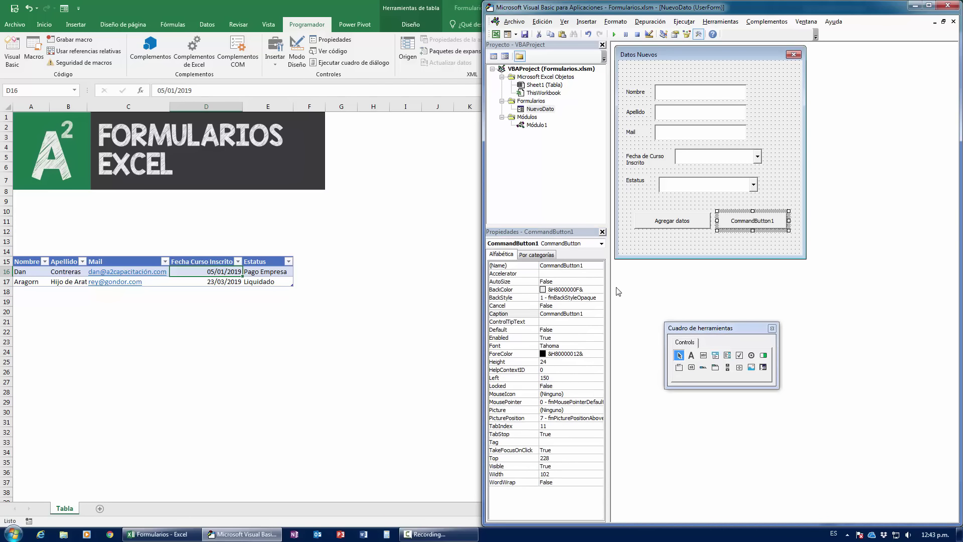
pyautogui.click(497, 313)
pyautogui.write('Sal')
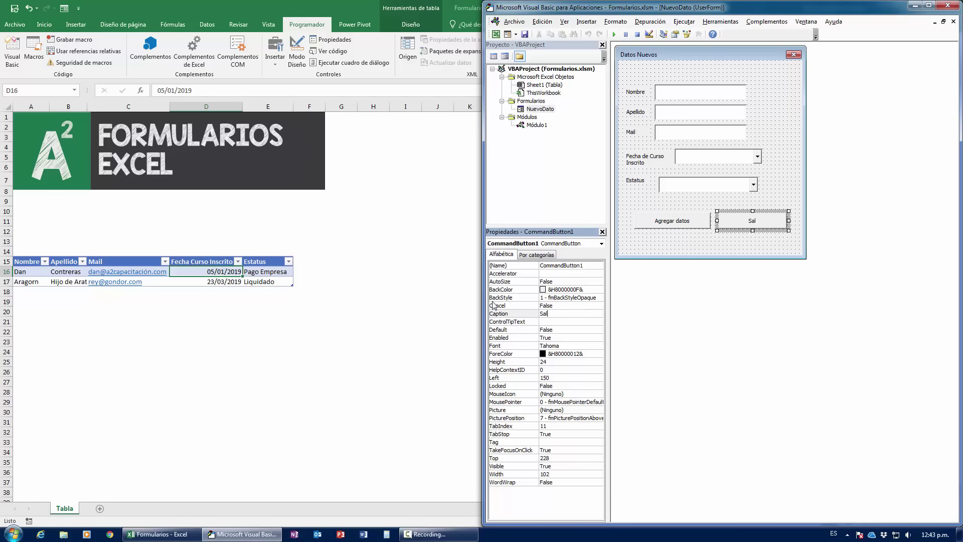
pyautogui.write('irse')
pyautogui.click(509, 264)
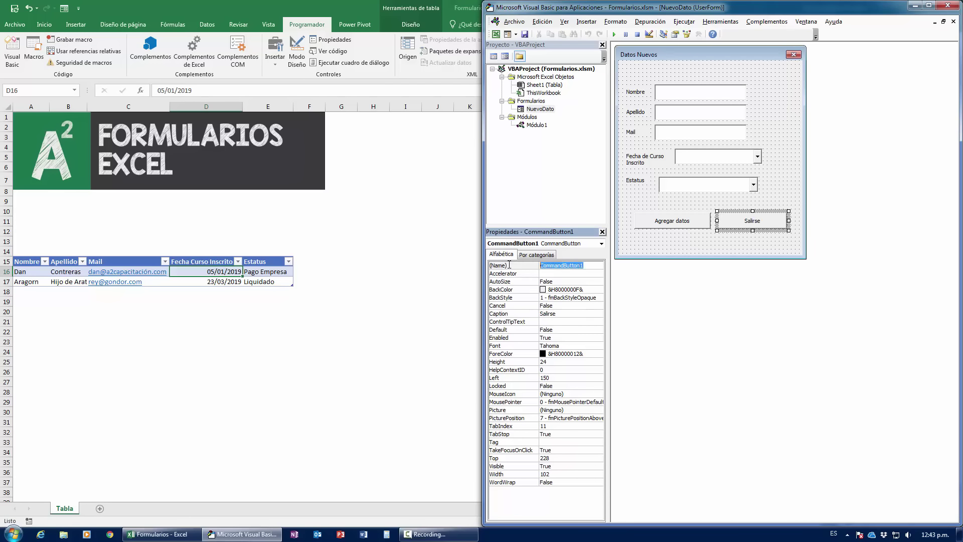
pyautogui.write('Salir')
pyautogui.write('se')
pyautogui.click(730, 298)
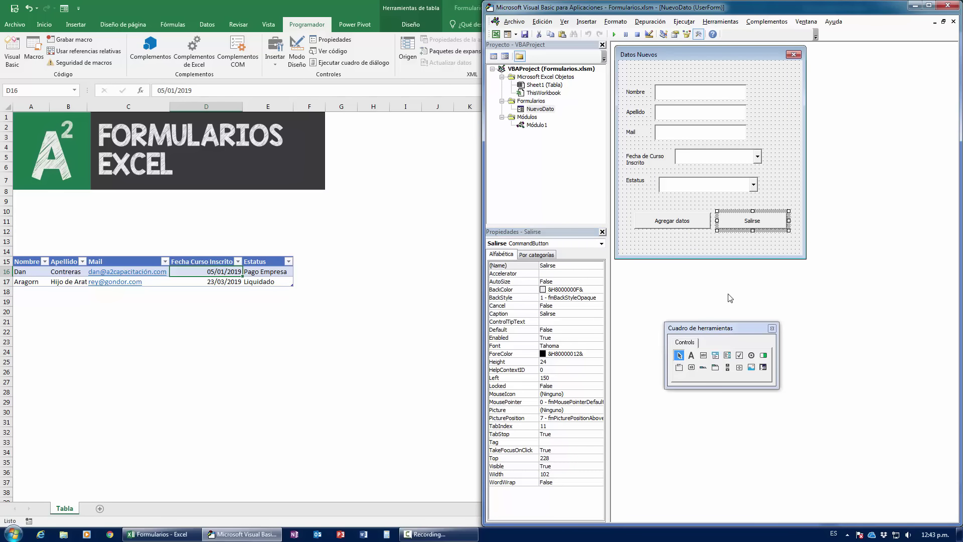
pyautogui.click(791, 186)
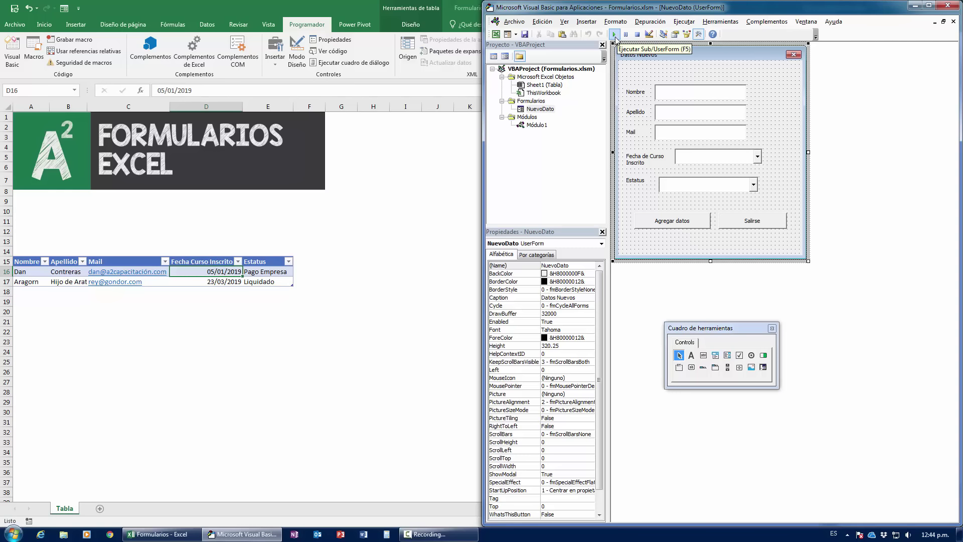
pyautogui.click(615, 35)
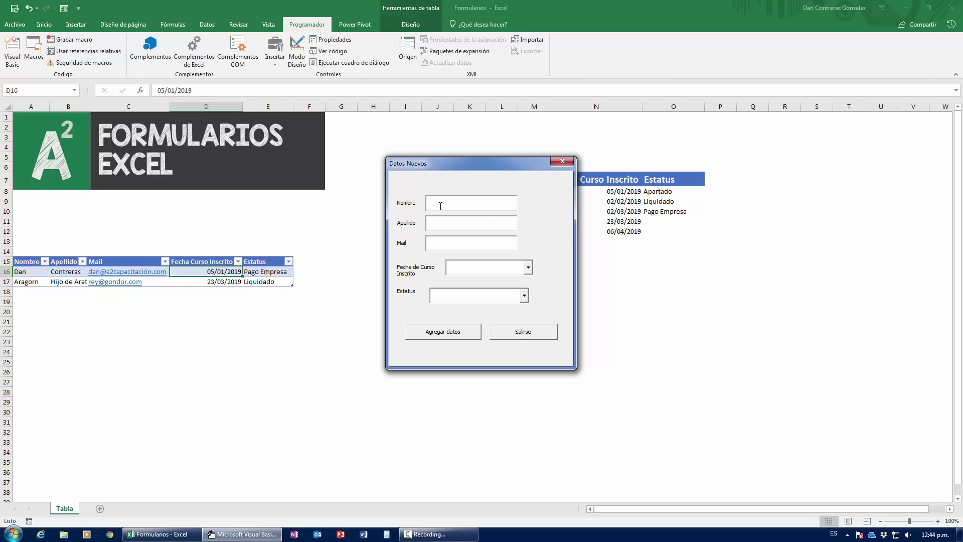
pyautogui.press('Tab')
pyautogui.click(528, 268)
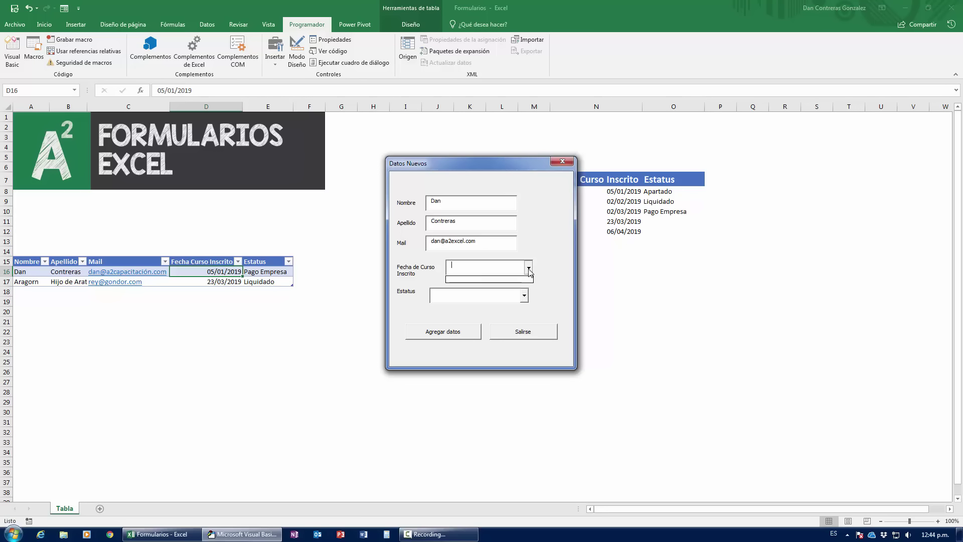
pyautogui.click(529, 269)
pyautogui.click(528, 268)
pyautogui.click(524, 296)
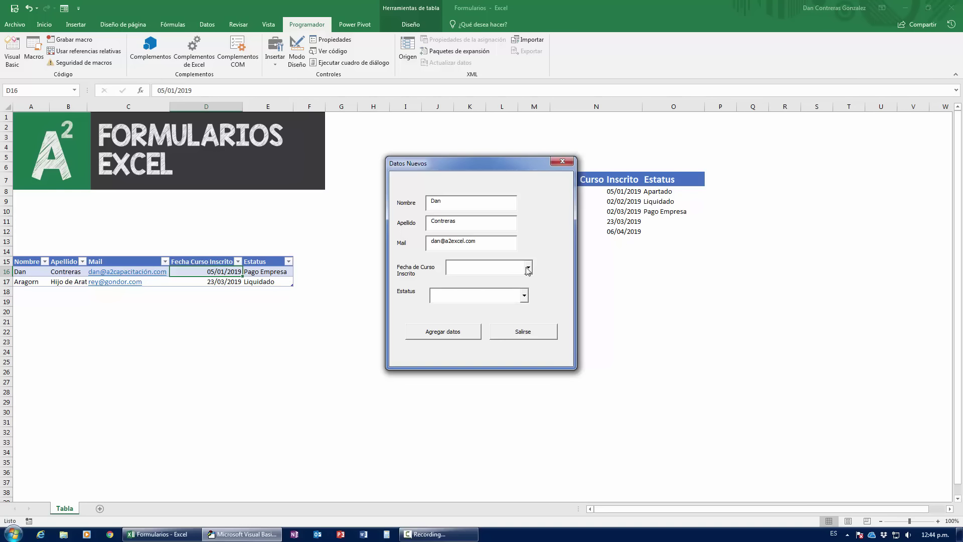
pyautogui.click(529, 268)
pyautogui.click(524, 295)
pyautogui.click(528, 267)
pyautogui.click(440, 332)
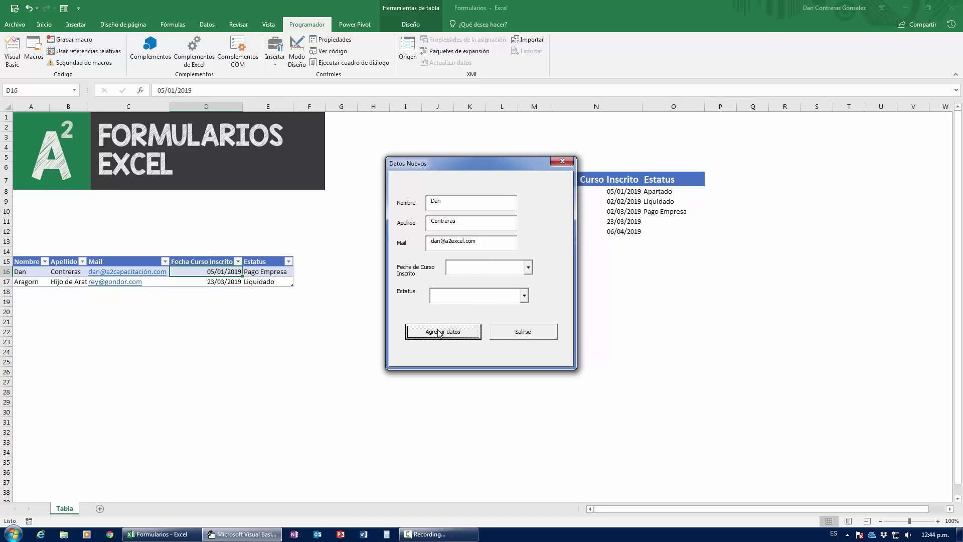
pyautogui.click(512, 338)
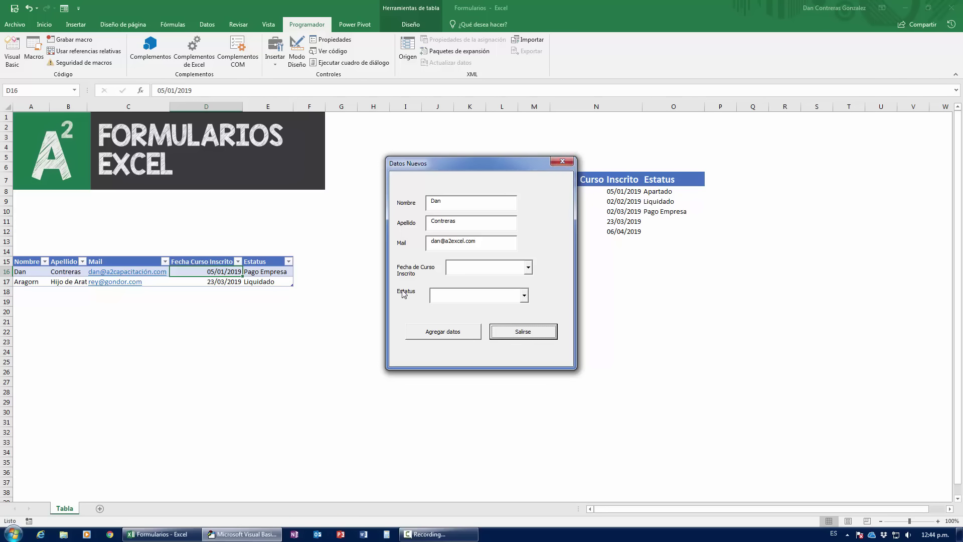
pyautogui.click(564, 161)
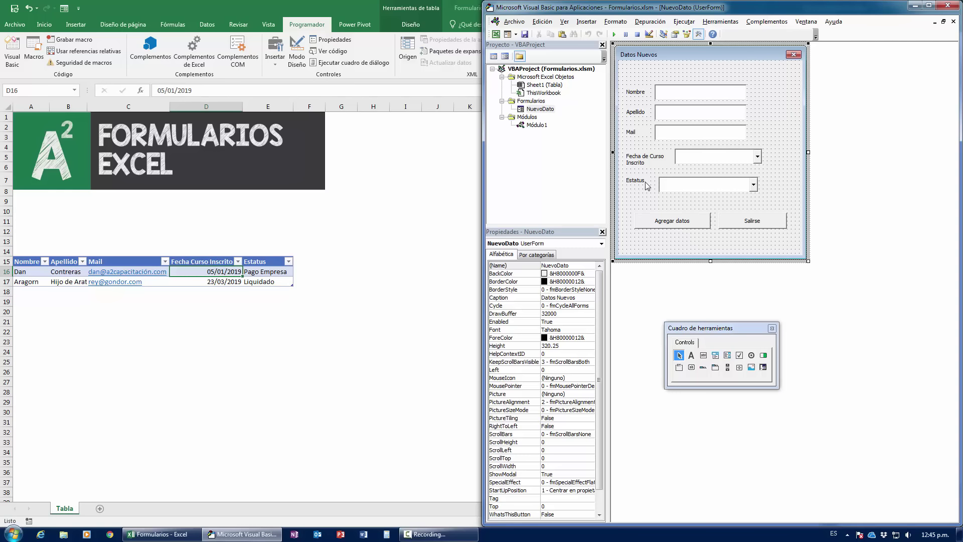
# - Open the NuevoDato form's code module through its Ver código shortcut option
pyautogui.rightClick(782, 134)
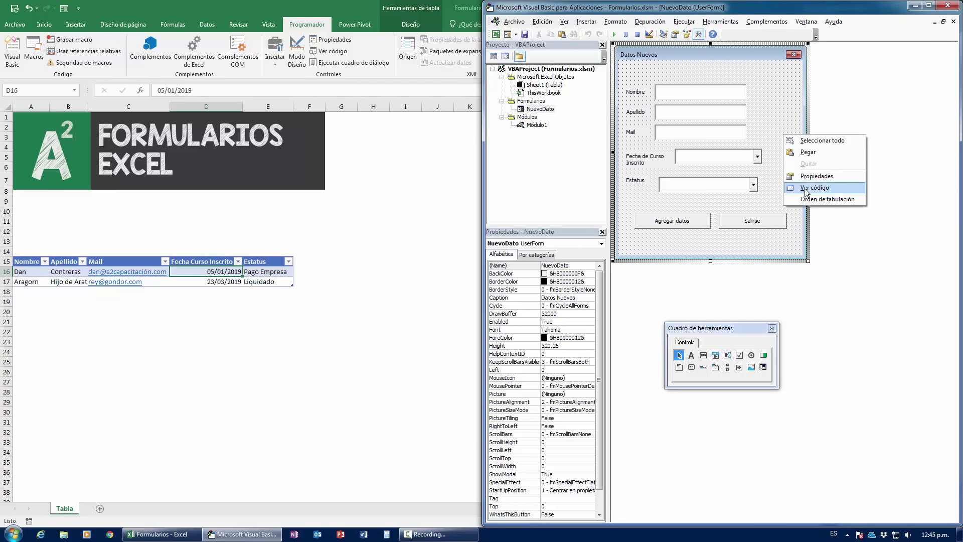
pyautogui.rightClick(780, 114)
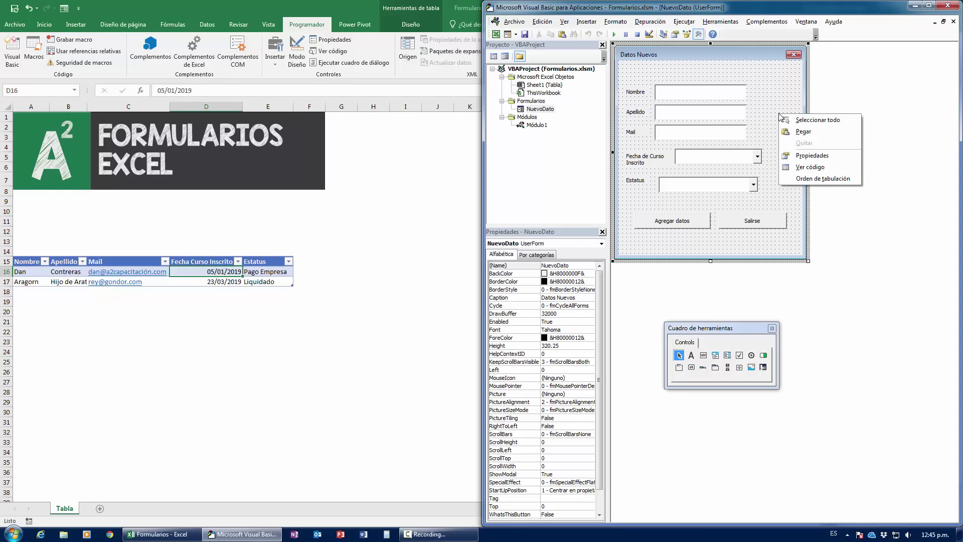
pyautogui.click(725, 99)
pyautogui.rightClick(725, 99)
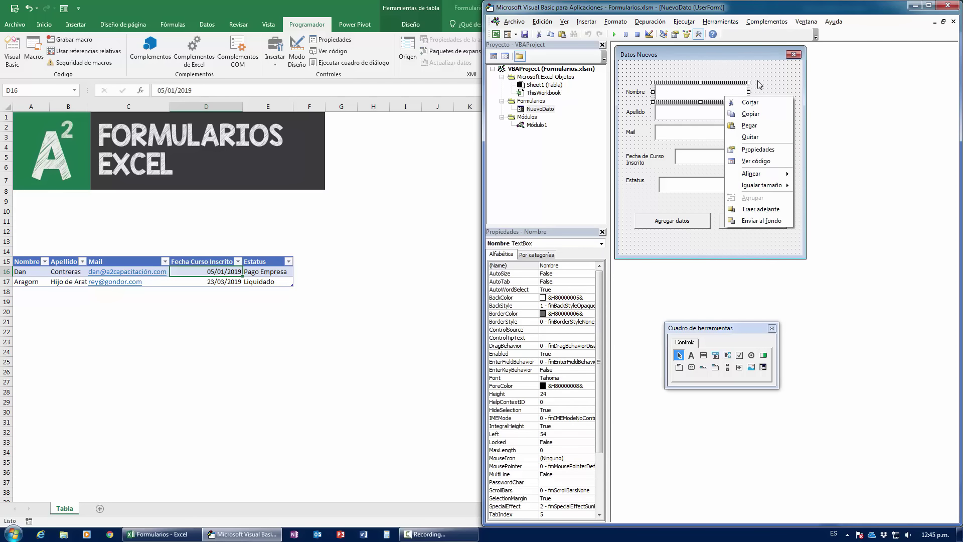
pyautogui.rightClick(771, 87)
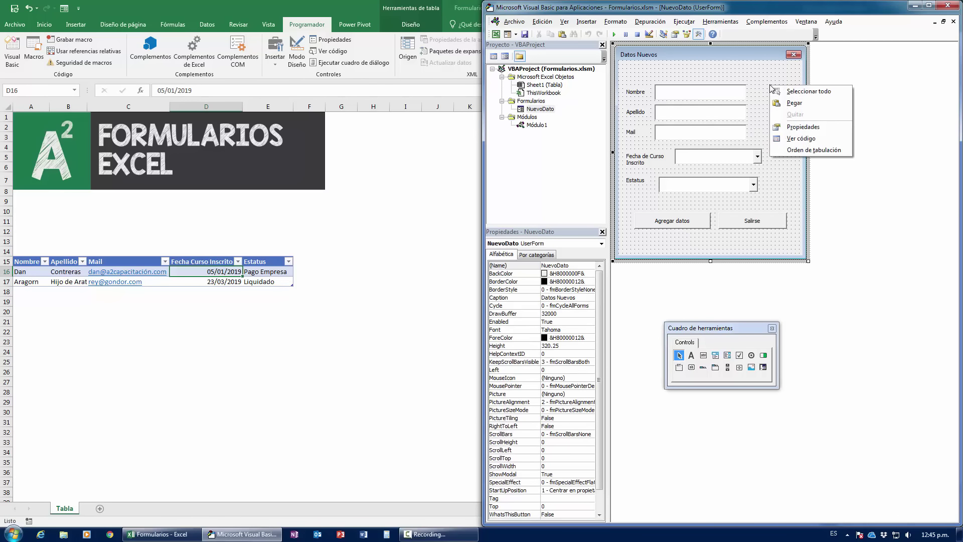
pyautogui.click(802, 138)
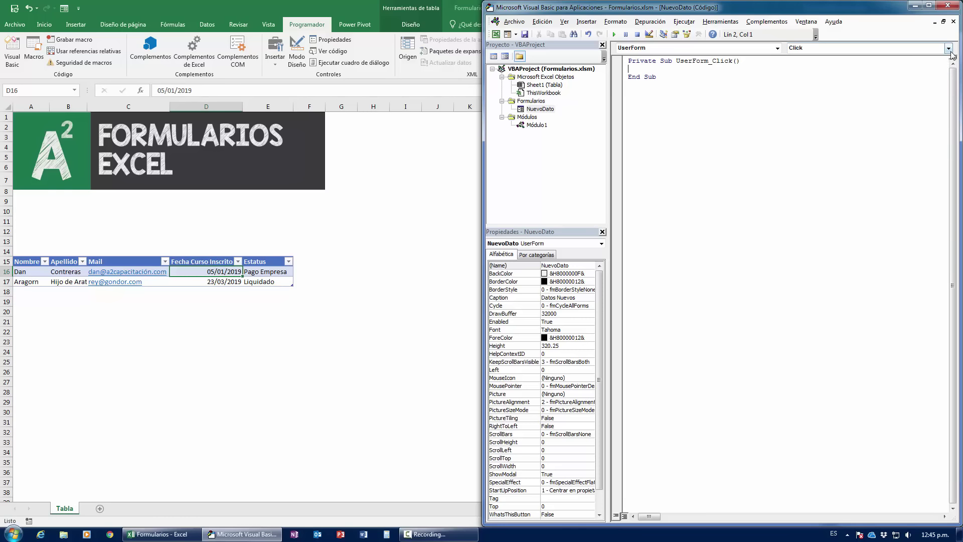
# - Create a UserForm_Initialize procedure and delete the empty UserForm_Click Sub
pyautogui.click(948, 48)
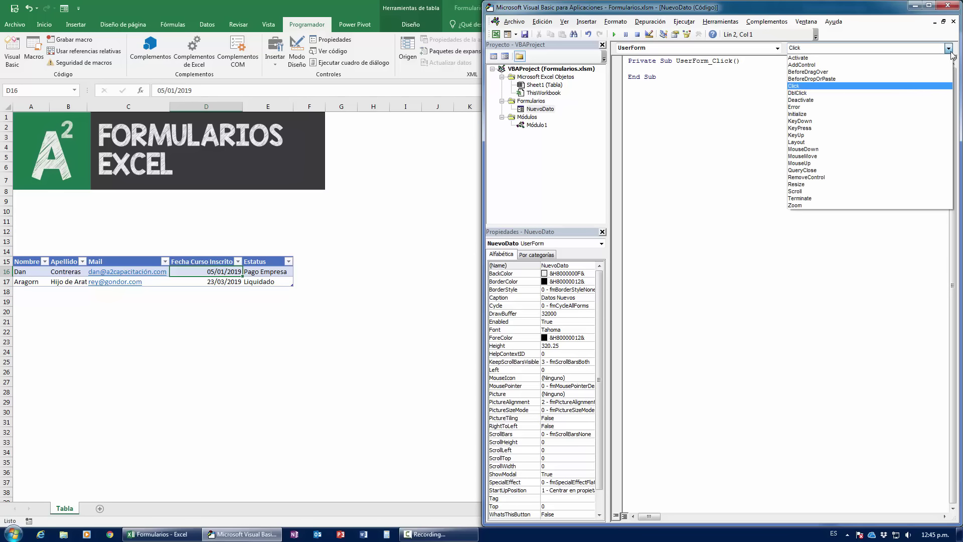
pyautogui.click(798, 115)
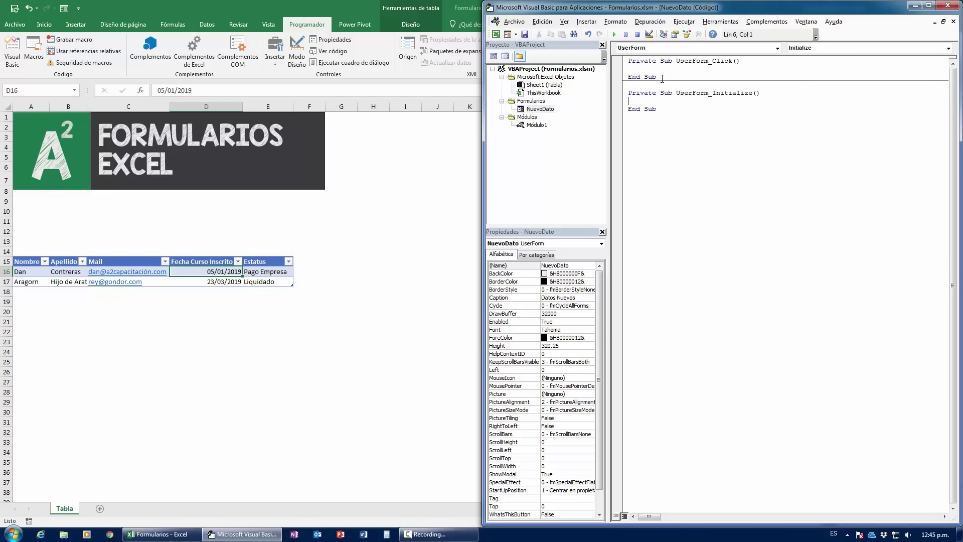
pyautogui.moveTo(662, 84); pyautogui.dragTo(607, 64)
pyautogui.press('Delete')
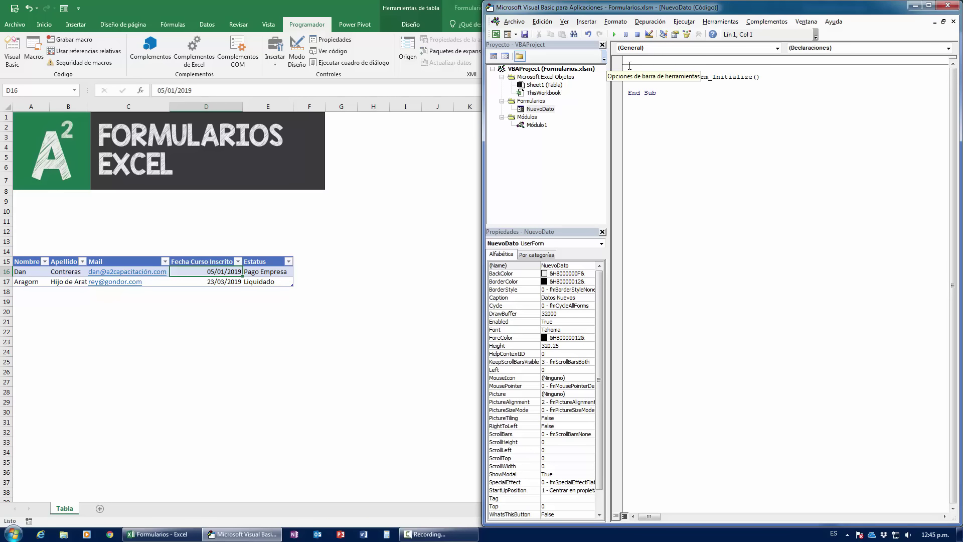
pyautogui.click(643, 85)
pyautogui.press('Return')
pyautogui.press('Return')
pyautogui.press('Return')
pyautogui.press('Return')
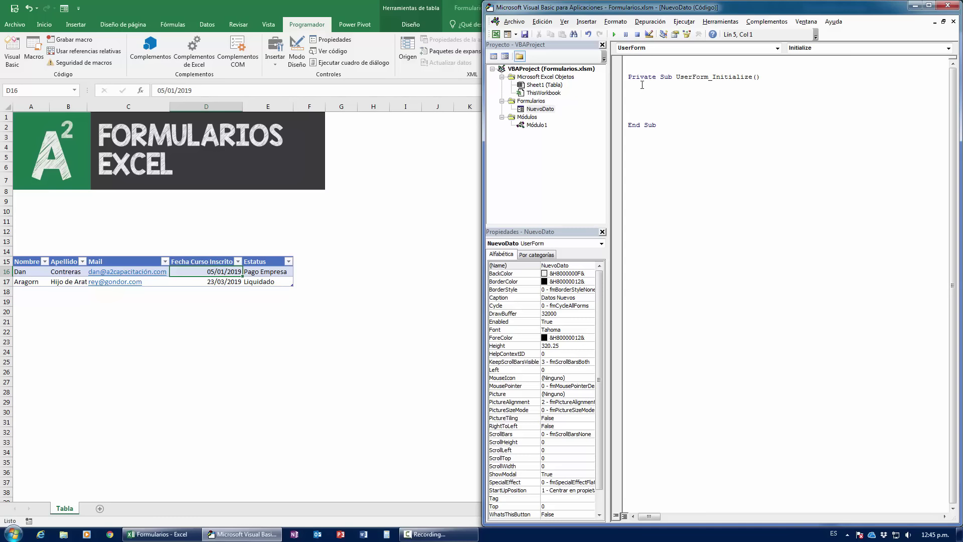
# - Write FechaCurso.List = Worksheets("Tabla").Range("N8:N12").Values inside Initialize, checking the sheet's date cells
pyautogui.moveTo(703, 14)
pyautogui.mouseDown()
pyautogui.moveTo(260, 26)
pyautogui.moveTo(220, 18)
pyautogui.mouseUp()
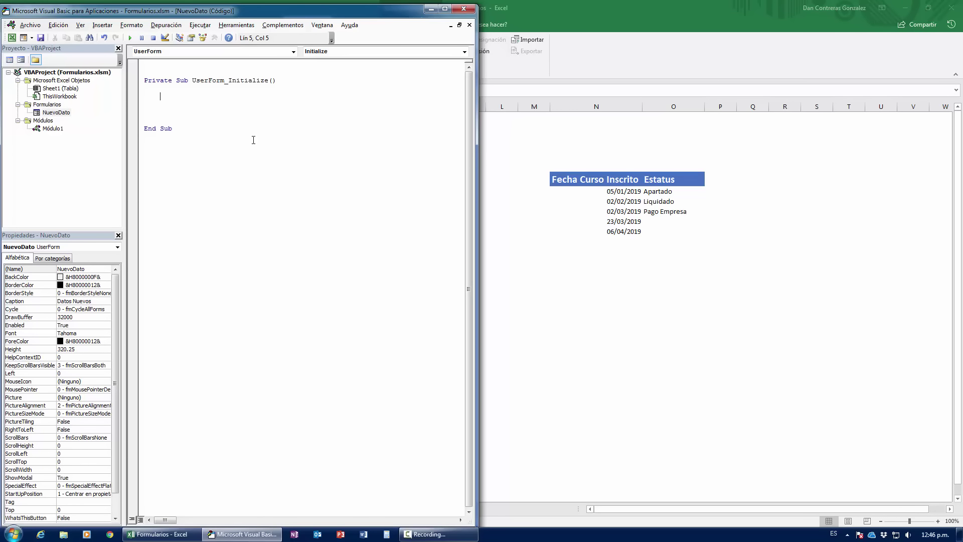
pyautogui.write('FechaCurso')
pyautogui.write('.List')
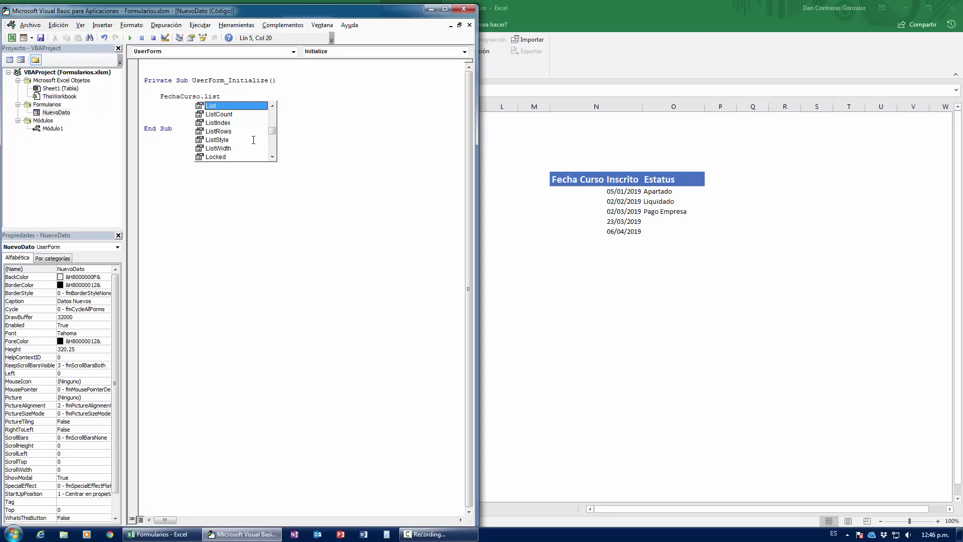
pyautogui.write(' =')
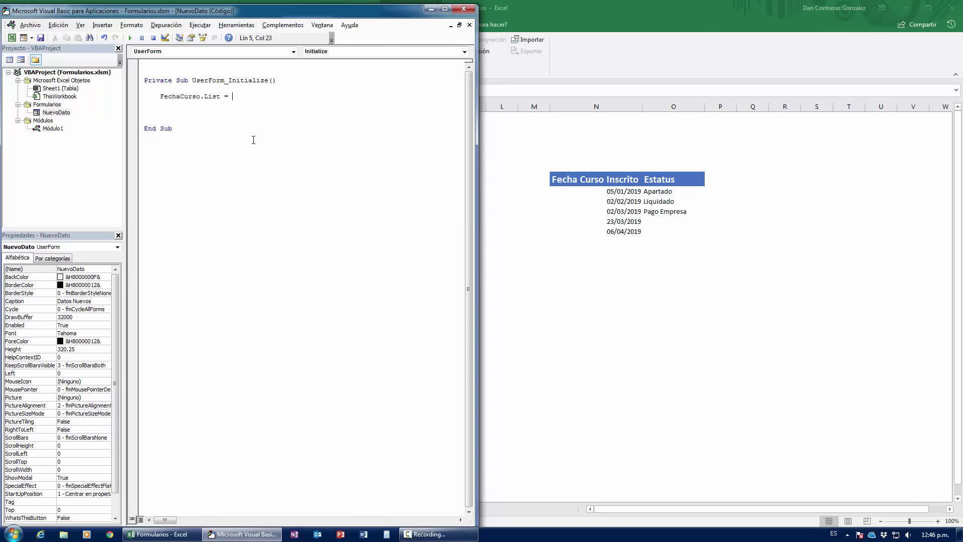
pyautogui.hotkey('alt', 'F11')
pyautogui.hotkey('alt', 'F11')
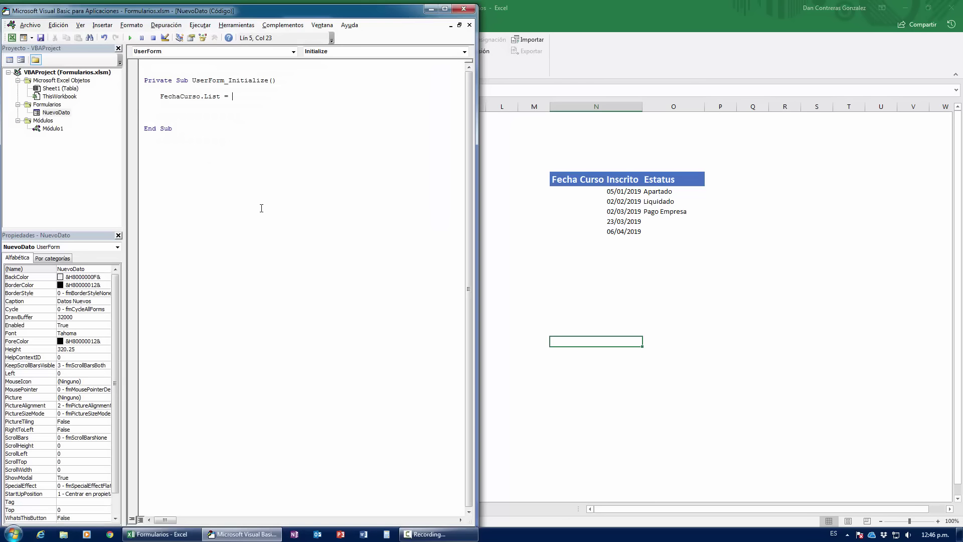
pyautogui.write('worksheets')
pyautogui.write('("Tabla").')
pyautogui.write('Range("')
pyautogui.click(618, 192)
pyautogui.click(615, 232)
pyautogui.hotkey('alt', 'Tab')
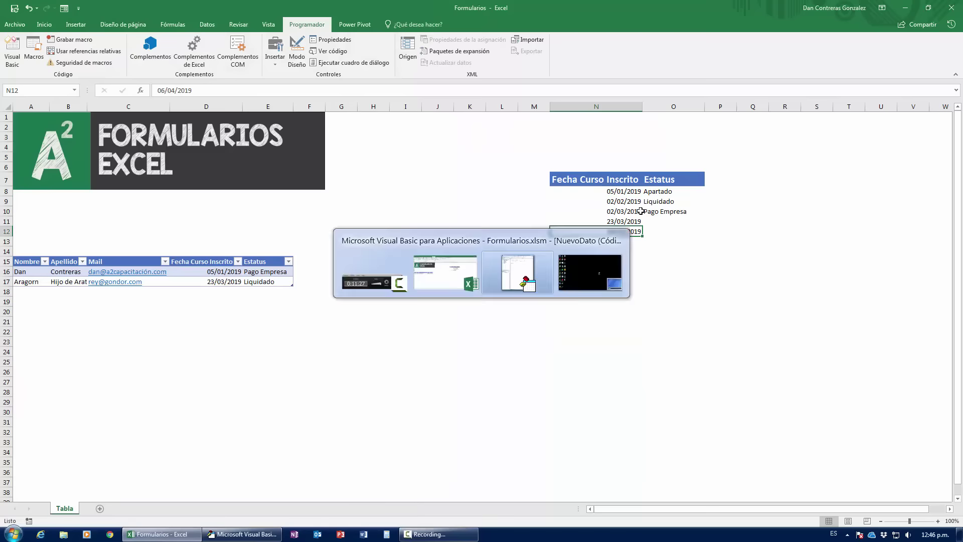
pyautogui.write('N8:')
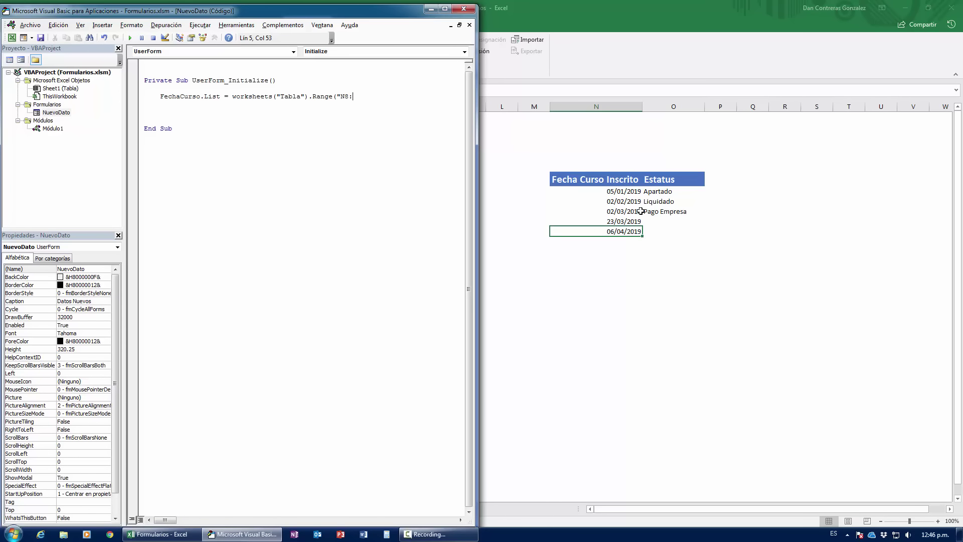
pyautogui.write('N12"')
pyautogui.press('BackSpace')
pyautogui.press('BackSpace')
pyautogui.write('.Values')
pyautogui.click(51, 114)
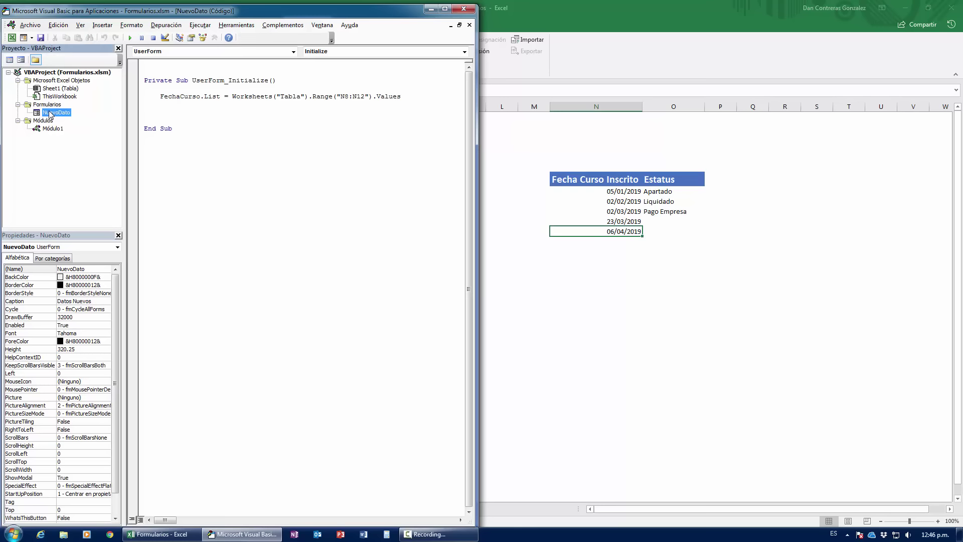
pyautogui.doubleClick(50, 114)
pyautogui.click(208, 166)
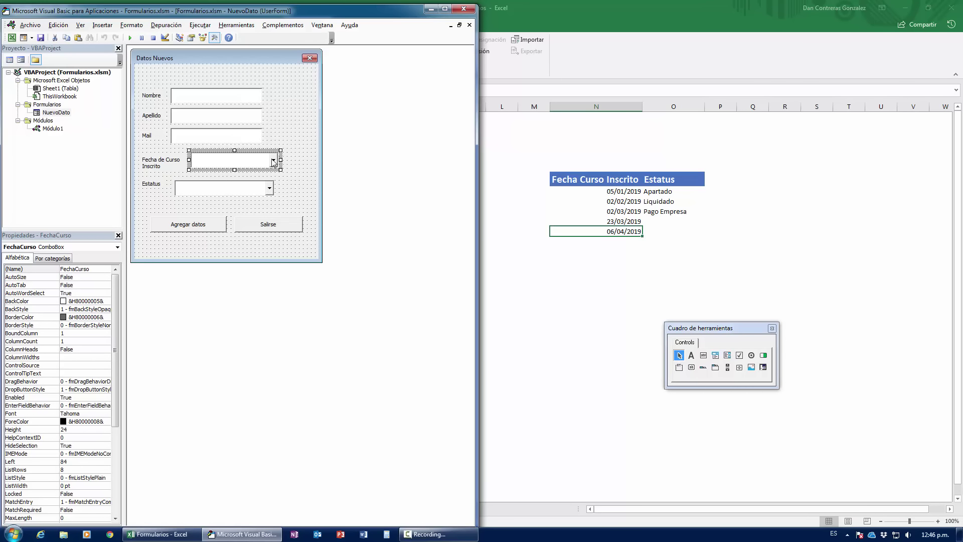
pyautogui.rightClick(290, 132)
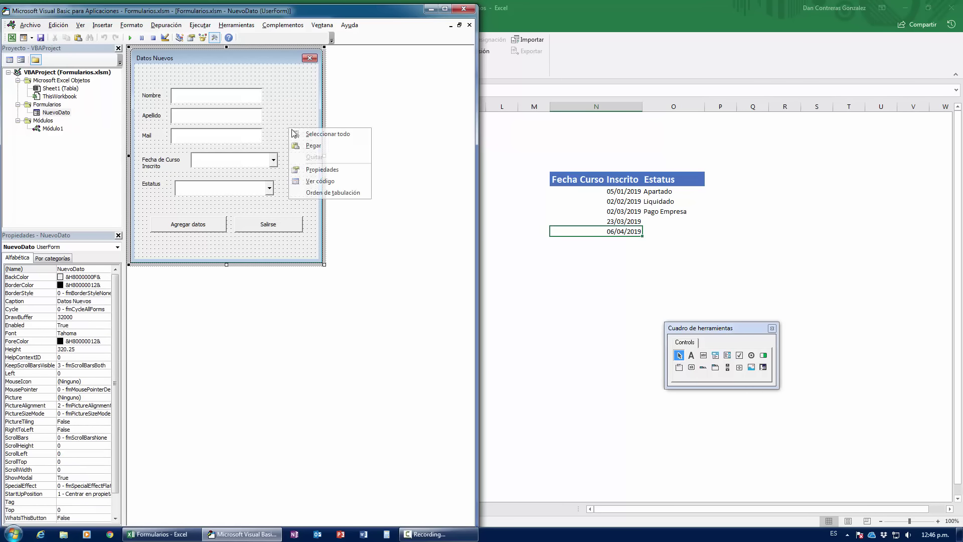
pyautogui.click(316, 176)
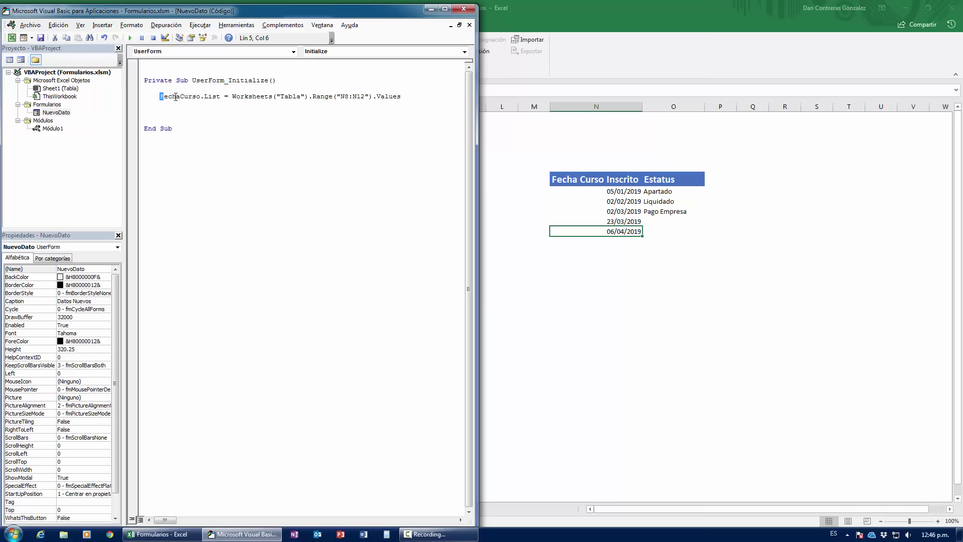
pyautogui.moveTo(160, 97); pyautogui.dragTo(199, 96)
pyautogui.click(527, 311)
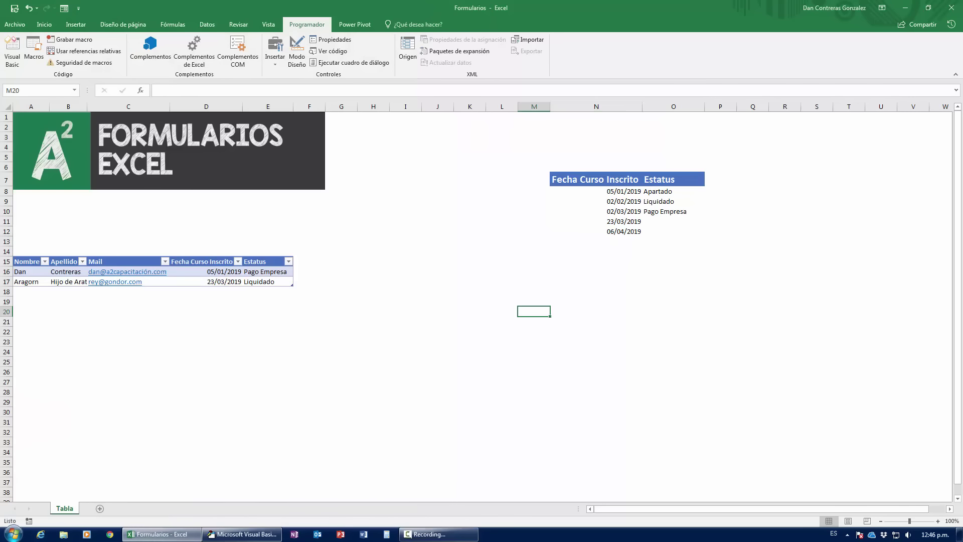
pyautogui.click(227, 536)
pyautogui.click(227, 535)
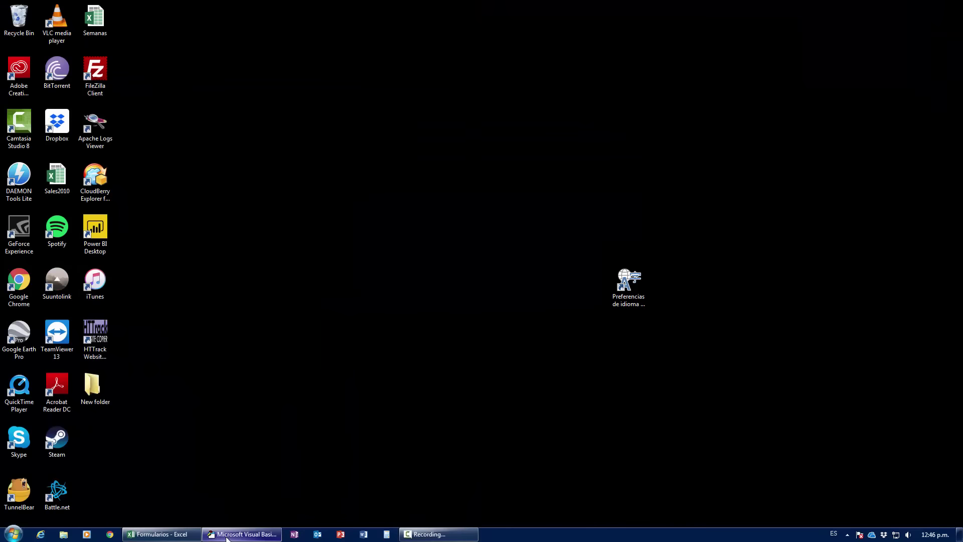
pyautogui.click(226, 536)
pyautogui.click(155, 534)
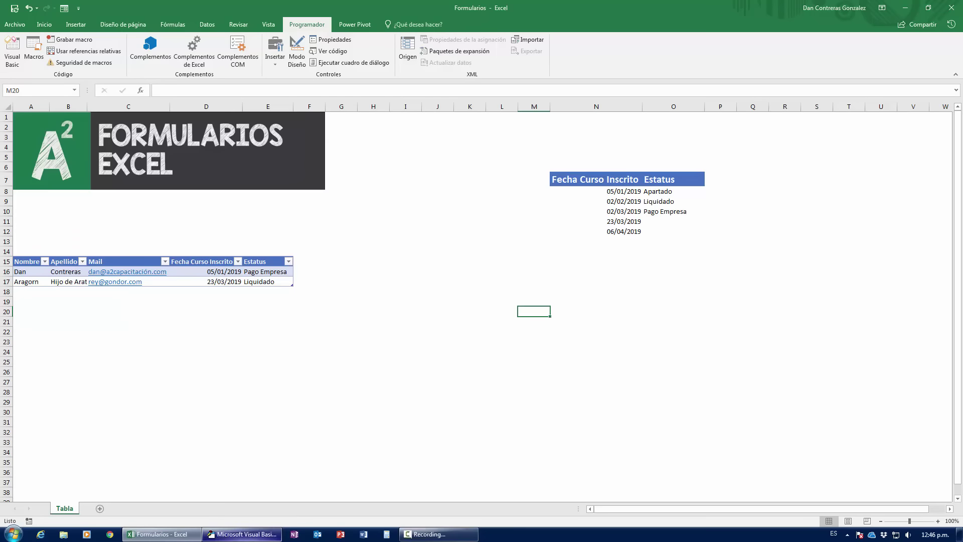
pyautogui.click(243, 534)
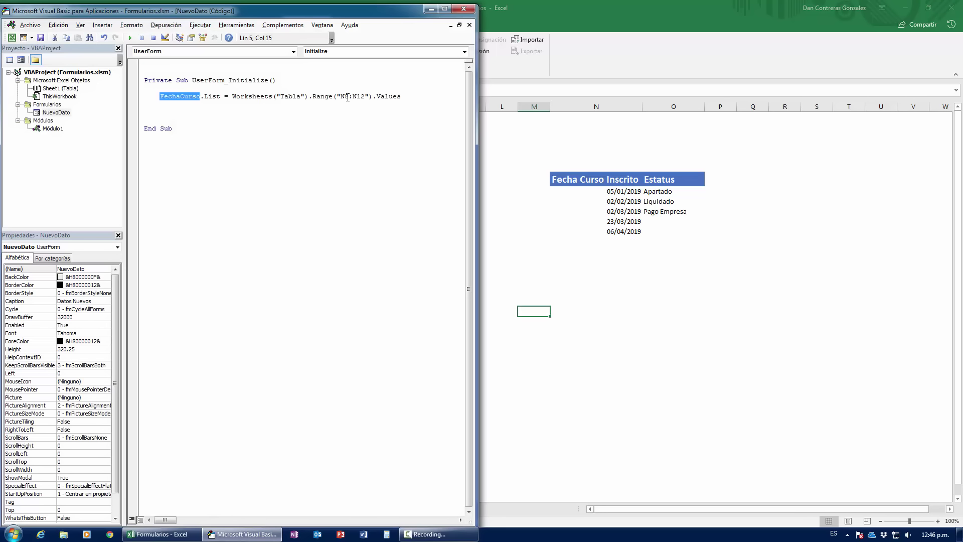
pyautogui.click(604, 193)
pyautogui.click(602, 231)
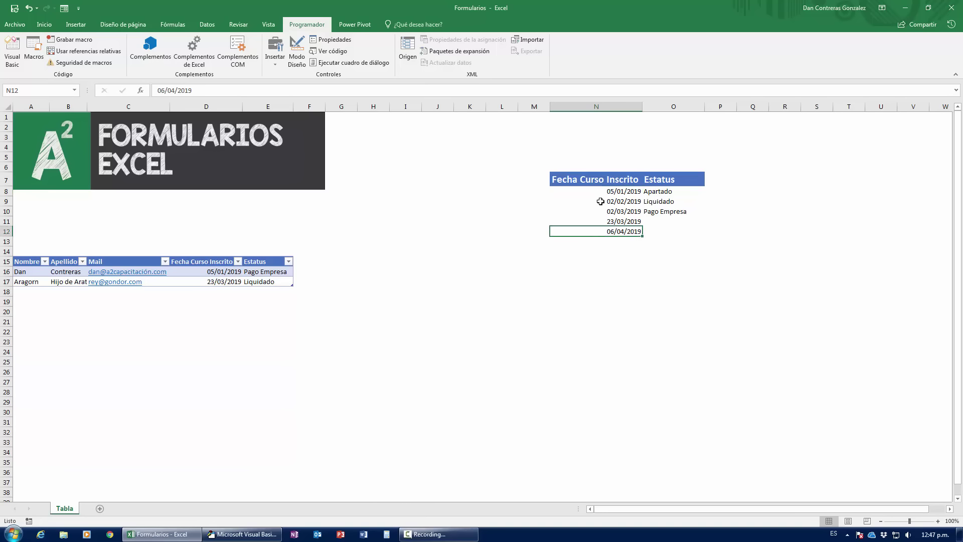
pyautogui.click(243, 535)
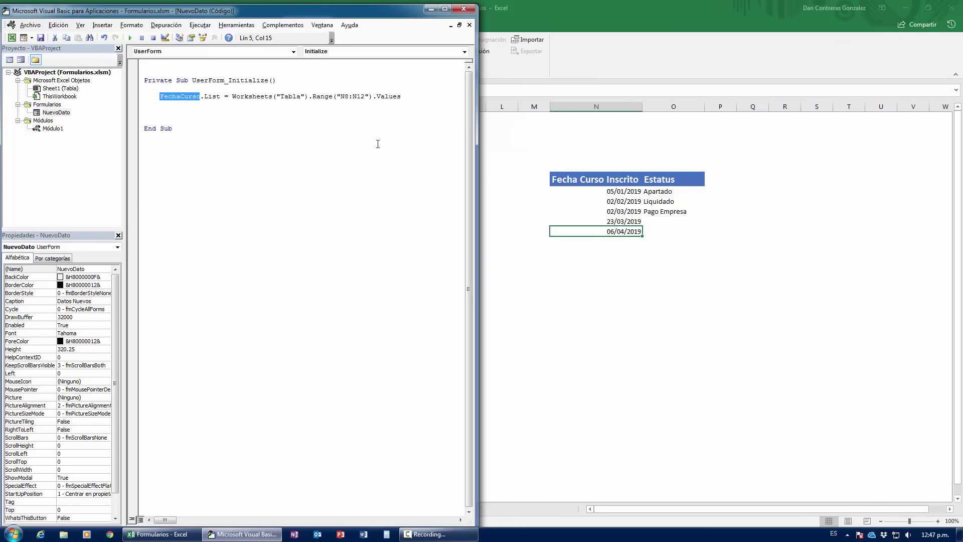
pyautogui.moveTo(401, 97); pyautogui.dragTo(160, 96)
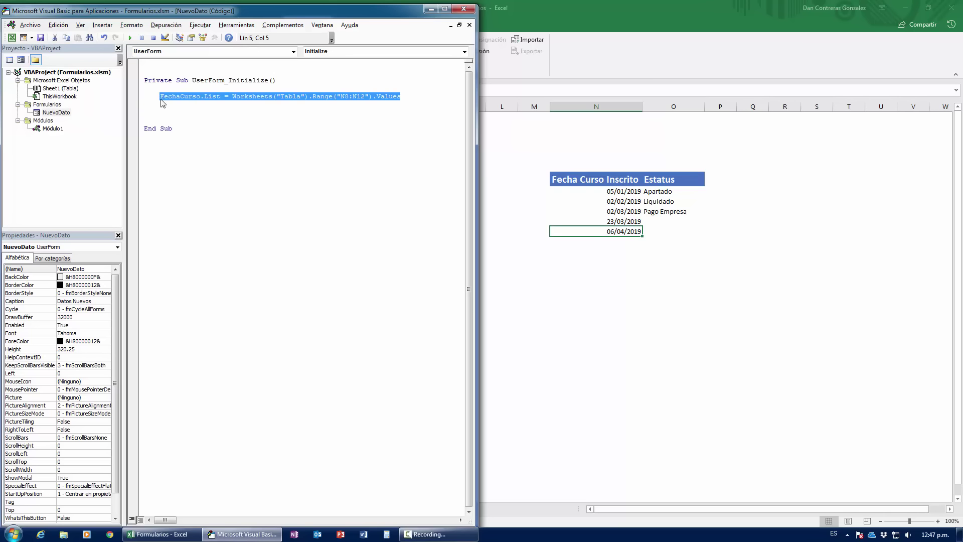
# - Duplicate the FechaCurso list line below itself and check the status combo box's name
pyautogui.hotkey('ctrl', 'c')
pyautogui.press('End')
pyautogui.press('Return')
pyautogui.hotkey('ctrl', 'v')
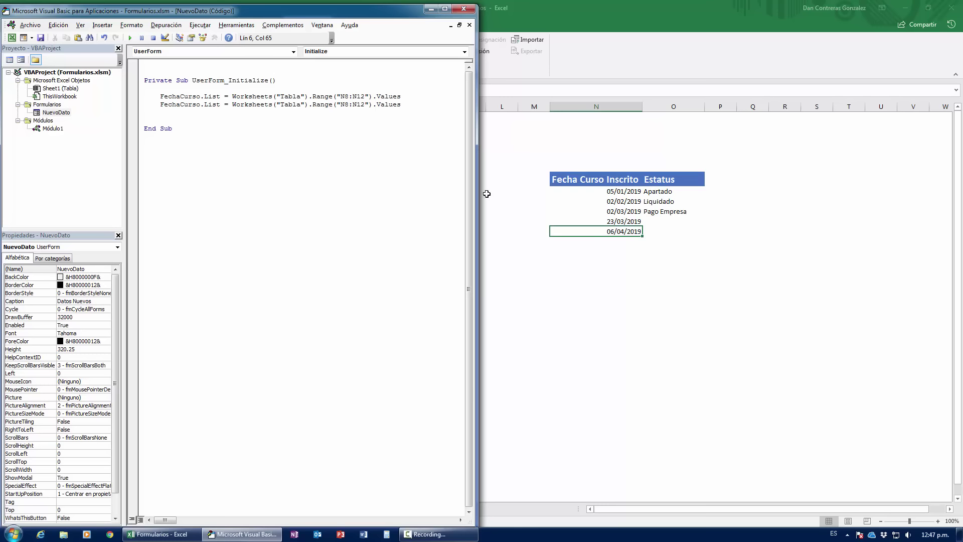
pyautogui.doubleClick(55, 113)
pyautogui.click(210, 194)
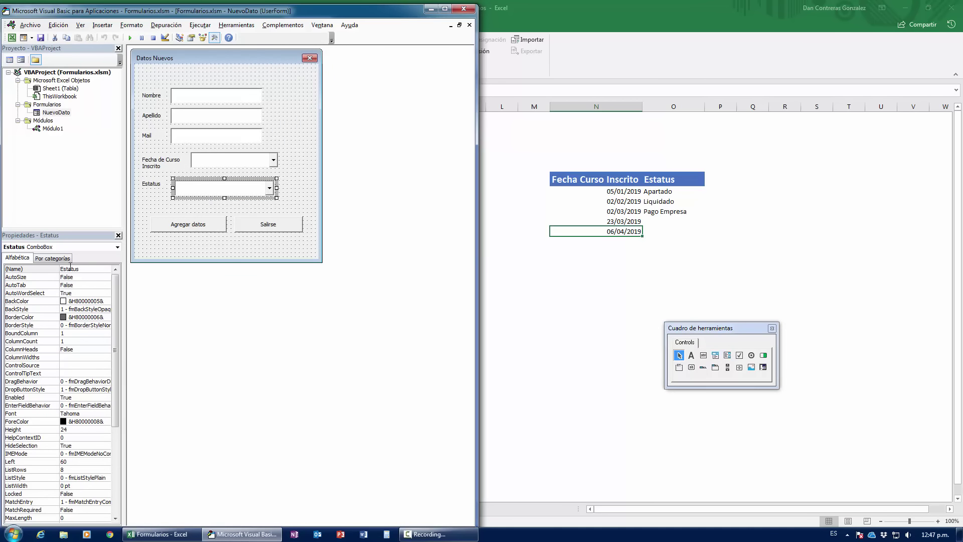
pyautogui.doubleClick(55, 129)
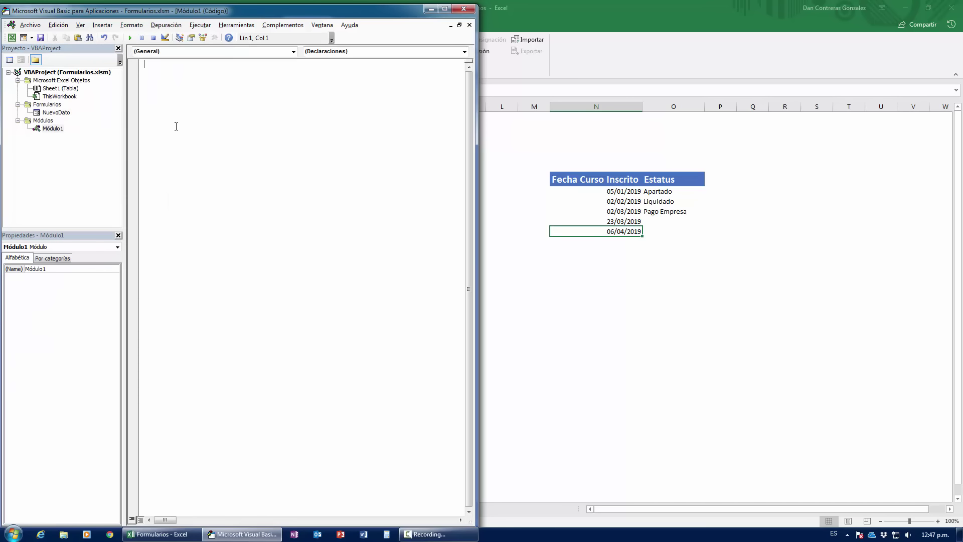
pyautogui.doubleClick(56, 113)
pyautogui.rightClick(282, 106)
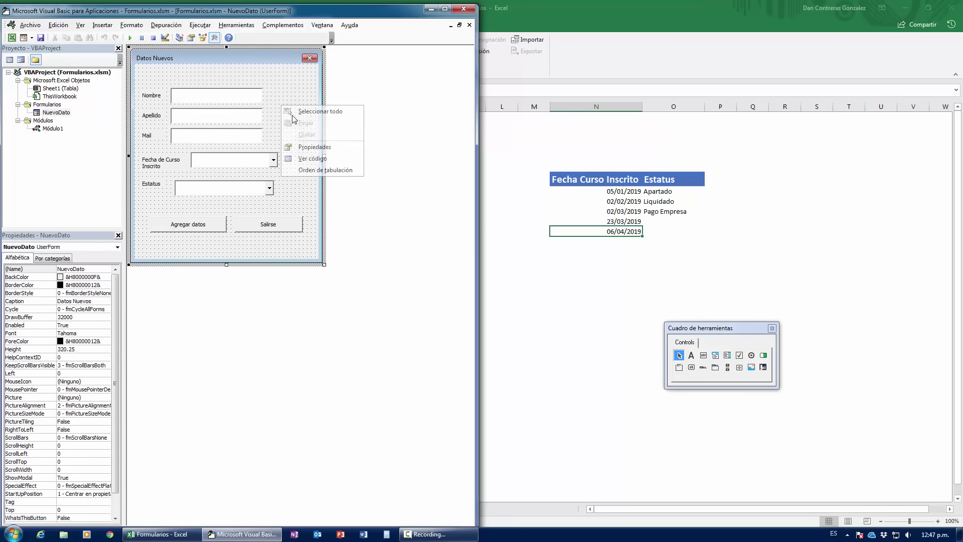
pyautogui.click(312, 158)
# - Change the copied line to fill Estatus from Tabla range O8:N10
pyautogui.moveTo(159, 104); pyautogui.dragTo(200, 105)
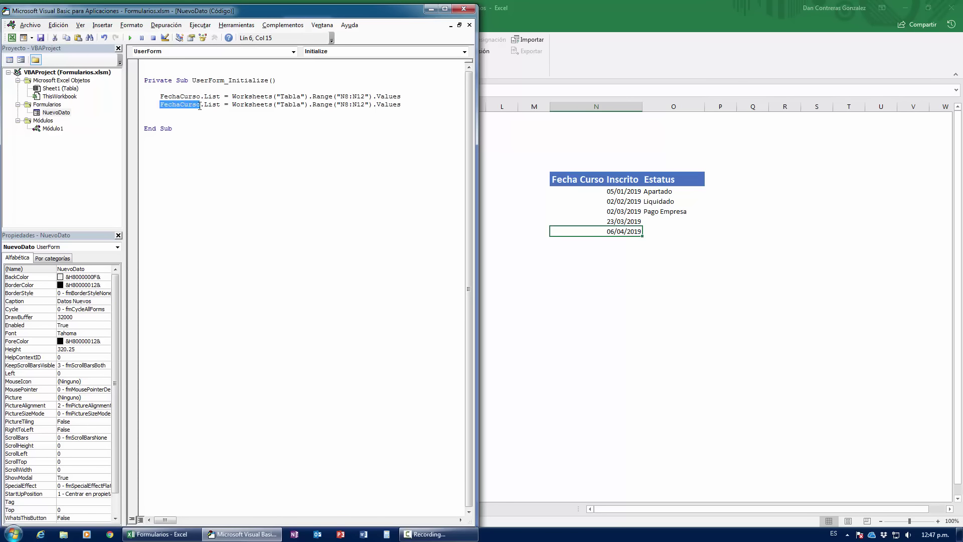
pyautogui.write('Estatus')
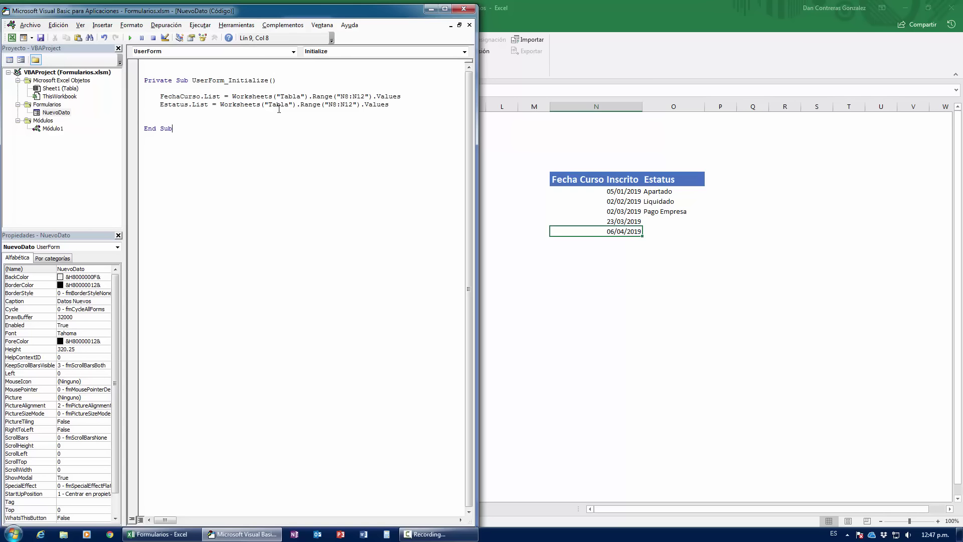
pyautogui.hotkey('alt', 'F11')
pyautogui.click(248, 535)
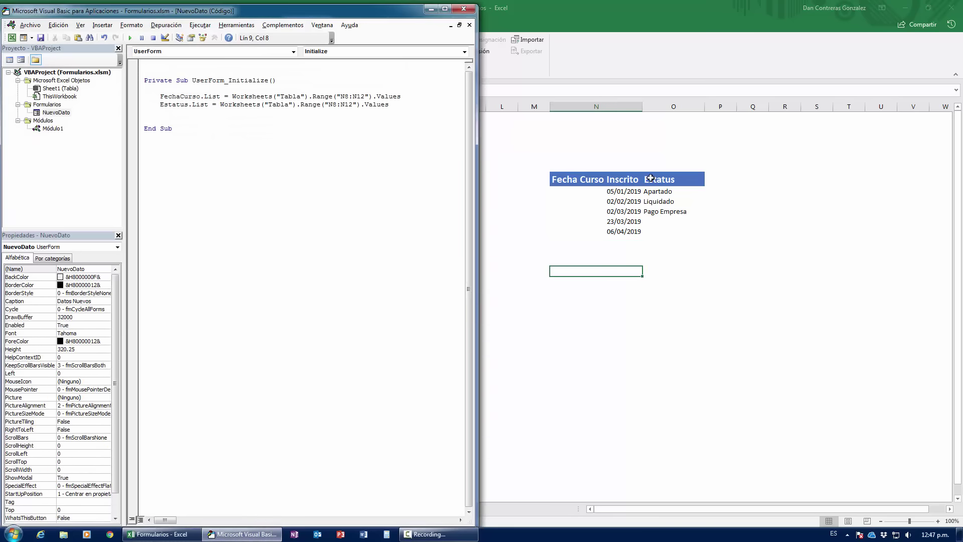
pyautogui.click(668, 191)
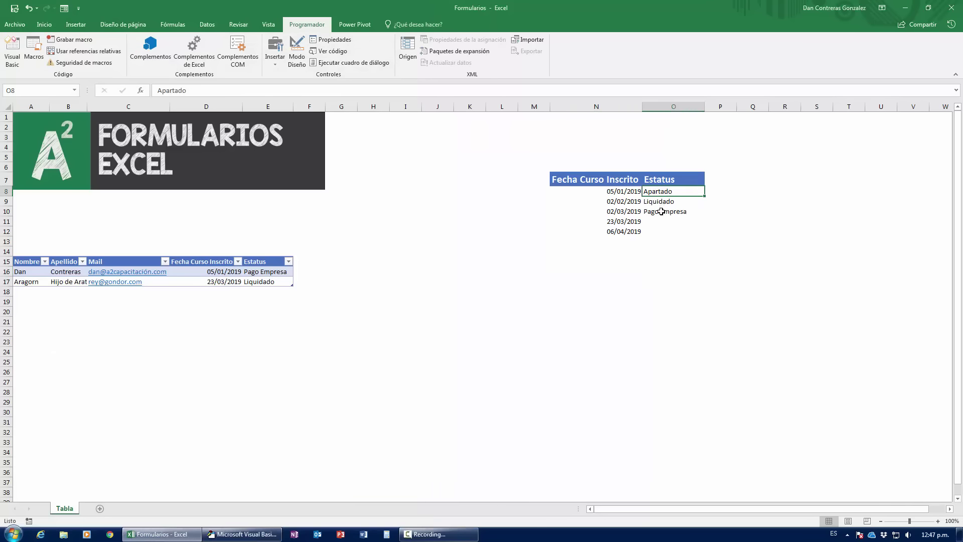
pyautogui.click(662, 211)
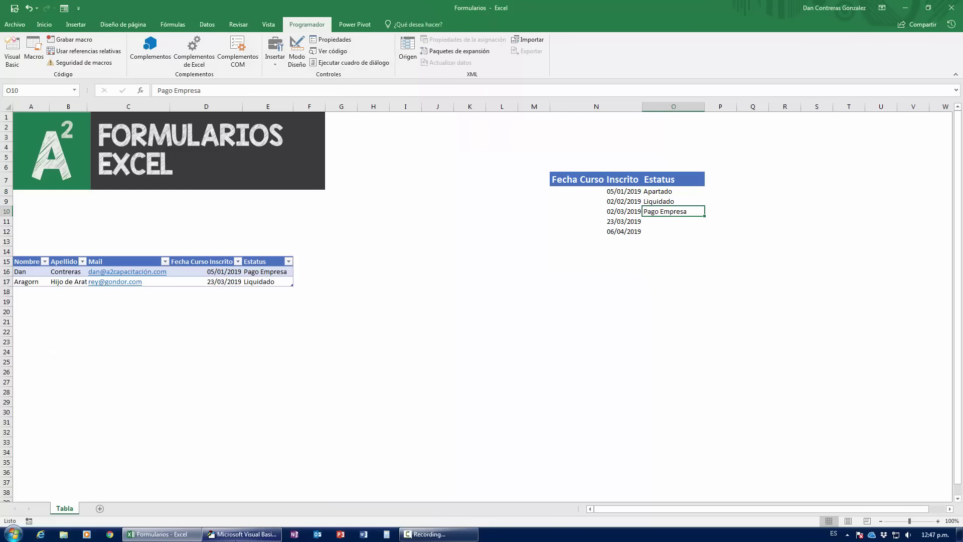
pyautogui.click(246, 535)
pyautogui.moveTo(328, 105); pyautogui.dragTo(333, 104)
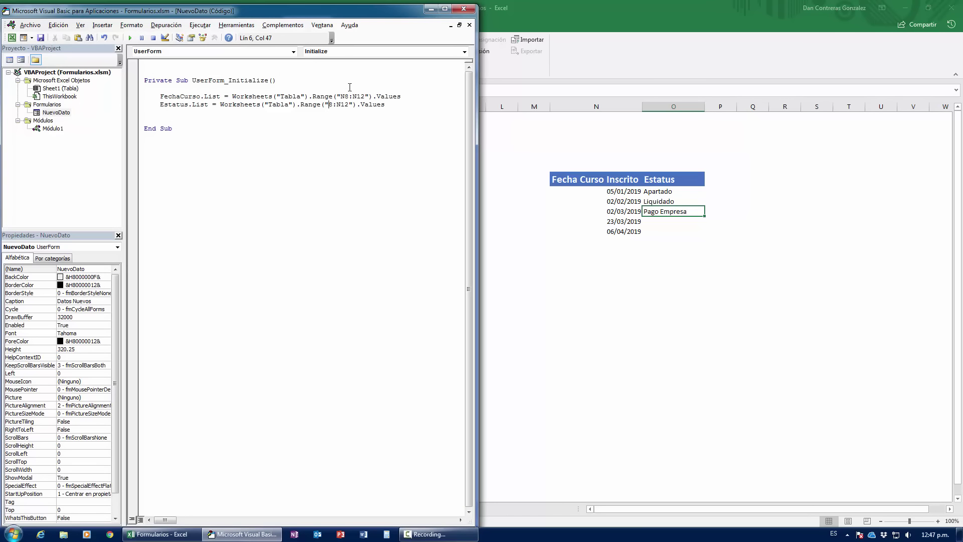
pyautogui.write('O')
pyautogui.press('Delete')
pyautogui.write('0')
pyautogui.click(56, 112)
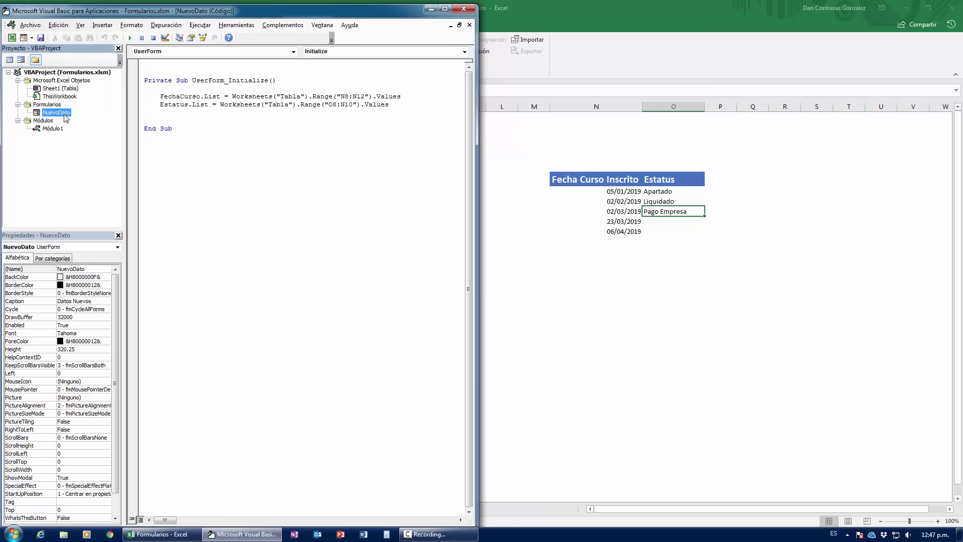
pyautogui.doubleClick(64, 114)
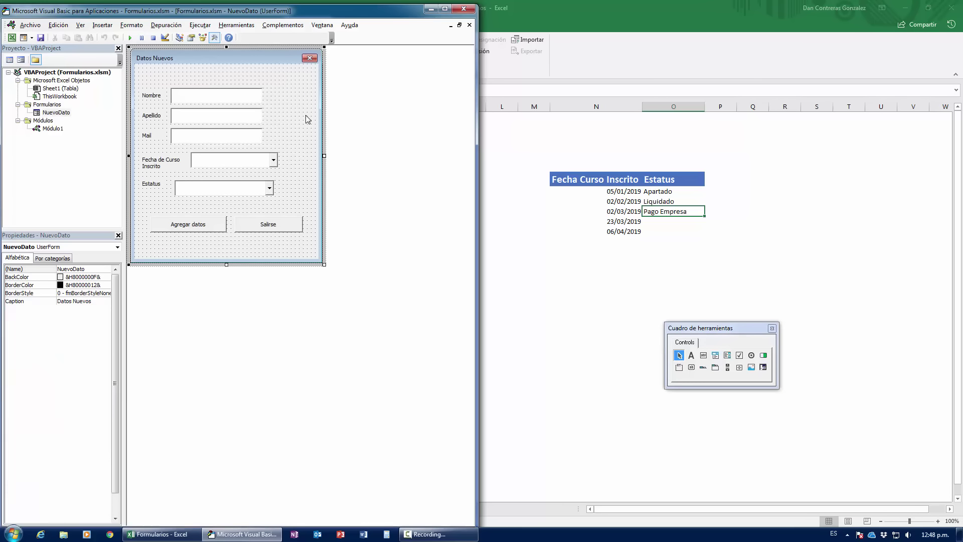
# - Run the form, dismiss error 438, and change .Values to .Value in both list lines
pyautogui.click(129, 38)
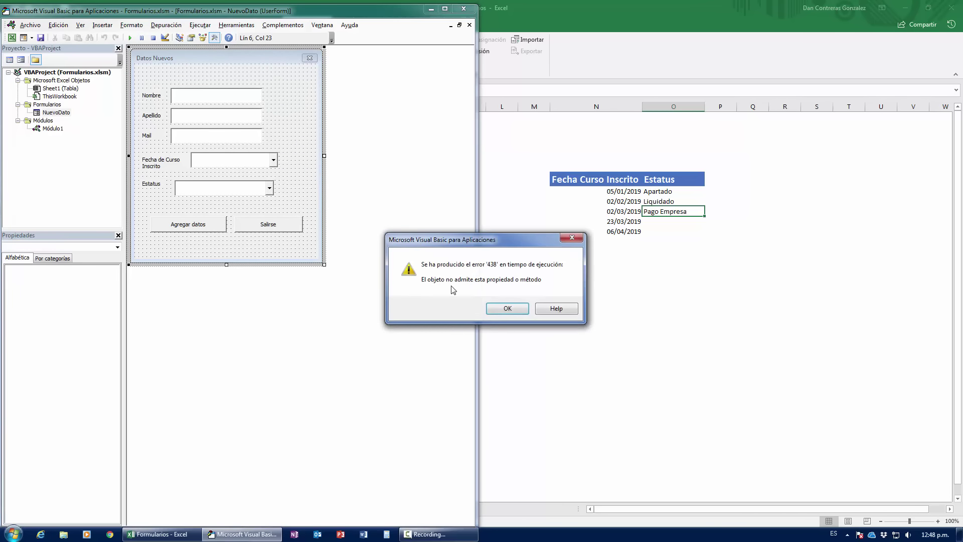
pyautogui.click(507, 309)
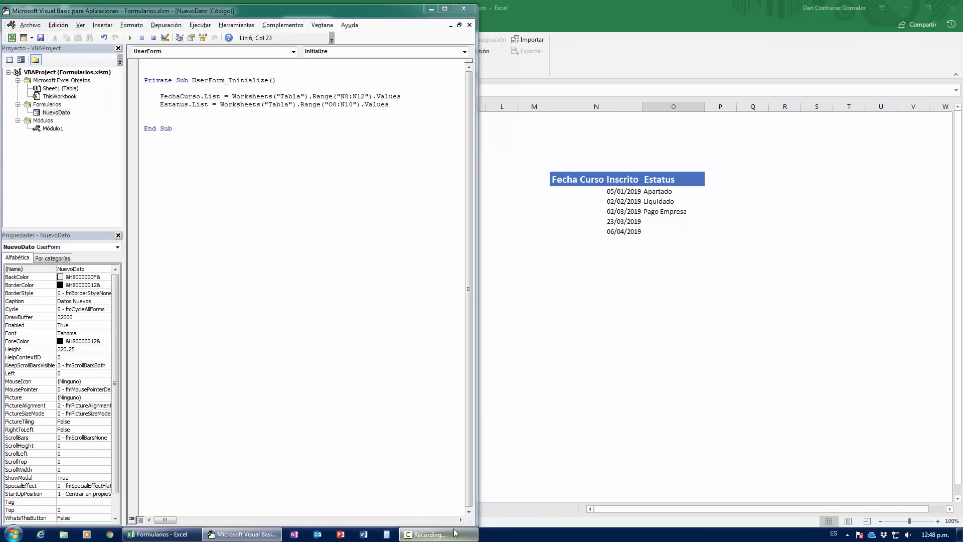
pyautogui.click(405, 96)
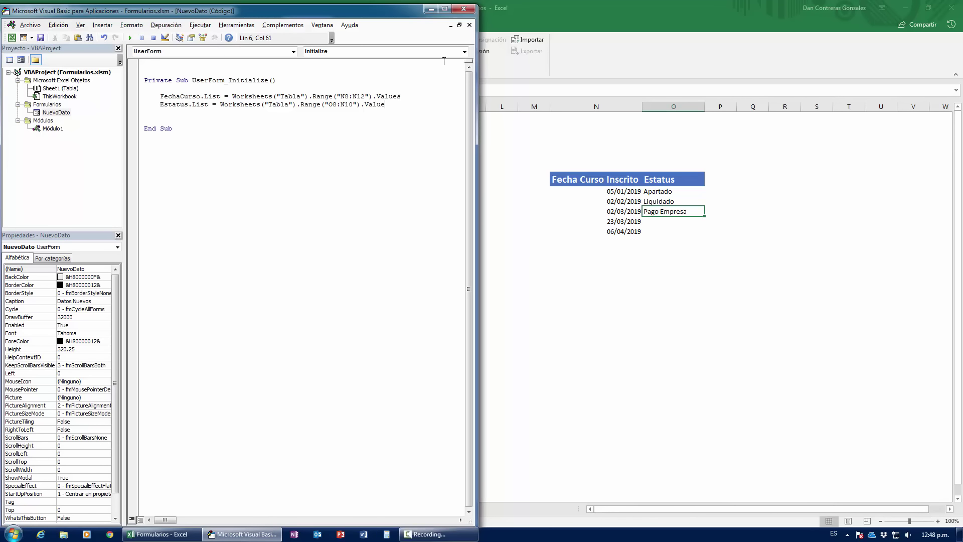
pyautogui.write('s')
pyautogui.click(410, 95)
pyautogui.press('BackSpace')
pyautogui.press('BackSpace')
# - Run the Datos Nuevos form again over the Tabla worksheet
pyautogui.doubleClick(50, 112)
pyautogui.rightClick(288, 118)
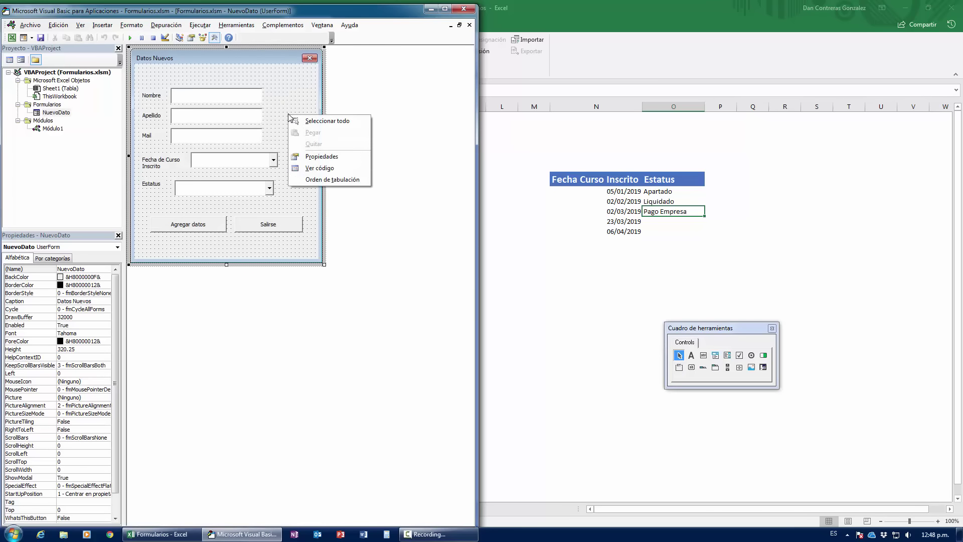
pyautogui.press('Escape')
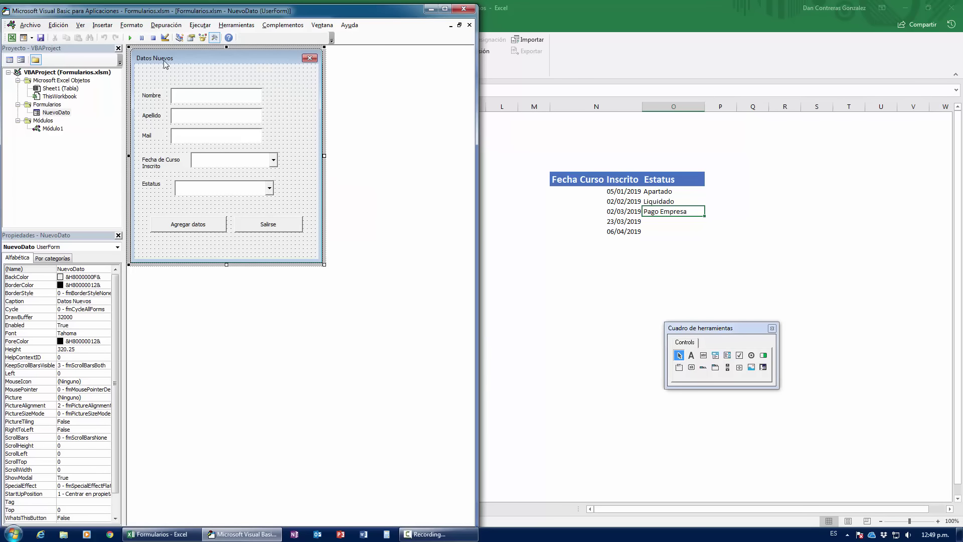
pyautogui.click(130, 38)
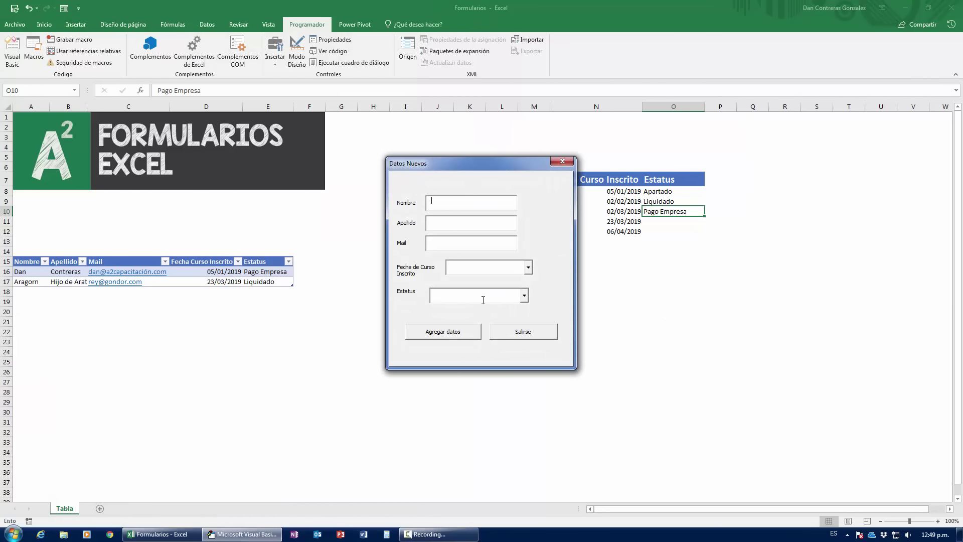
# - Test the Fecha de Curso list by choosing 06/04/2019, then 05/01/2019
pyautogui.click(528, 267)
pyautogui.click(522, 290)
pyautogui.click(528, 267)
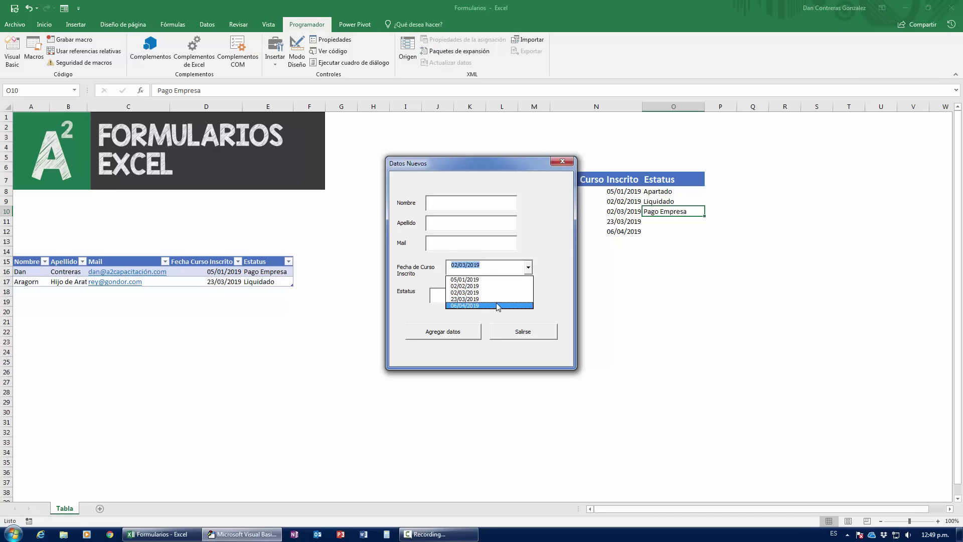
pyautogui.click(499, 305)
pyautogui.click(528, 267)
pyautogui.click(509, 280)
# - Test the Estatus list, which shows dates 02/03/2019 and 02/02/2019, then close the form
pyautogui.click(525, 295)
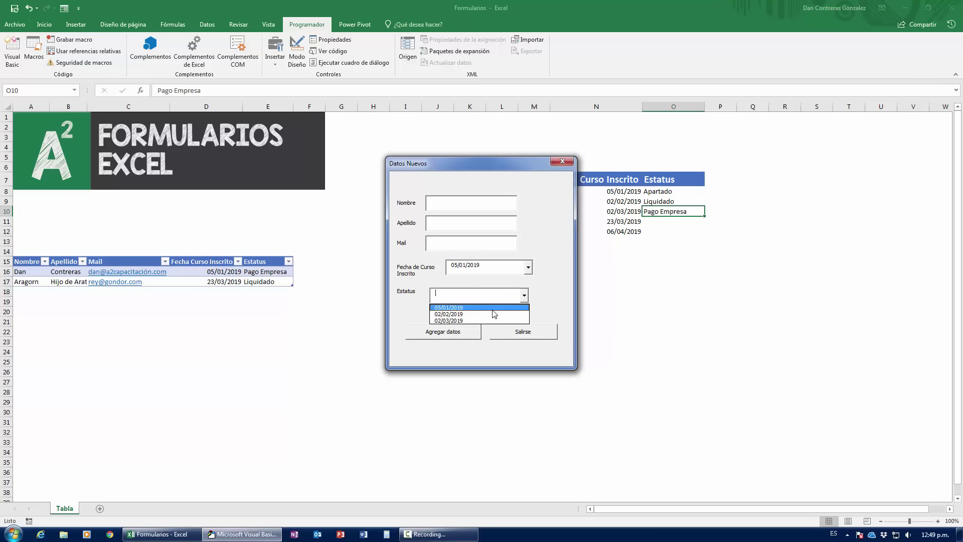
pyautogui.click(494, 312)
pyautogui.click(524, 296)
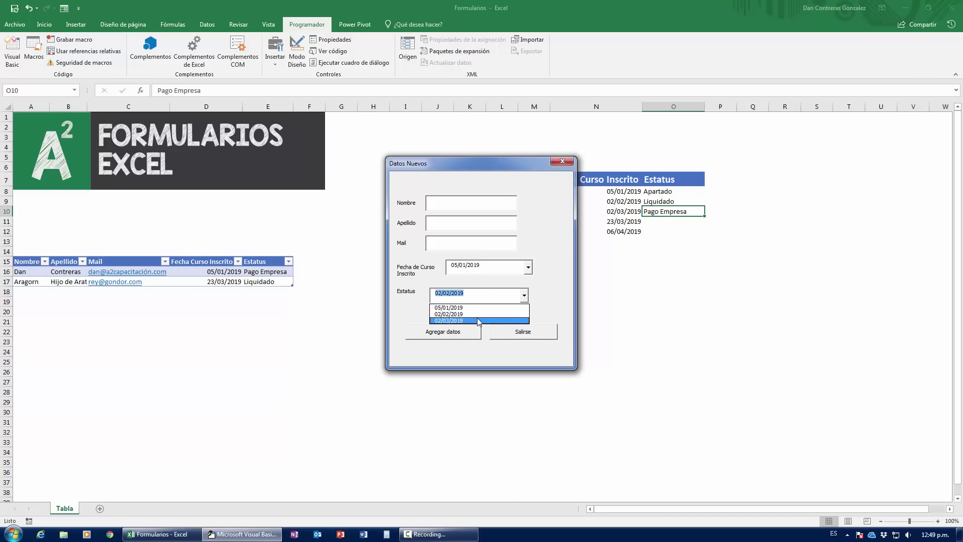
pyautogui.click(479, 318)
pyautogui.click(524, 296)
pyautogui.click(469, 312)
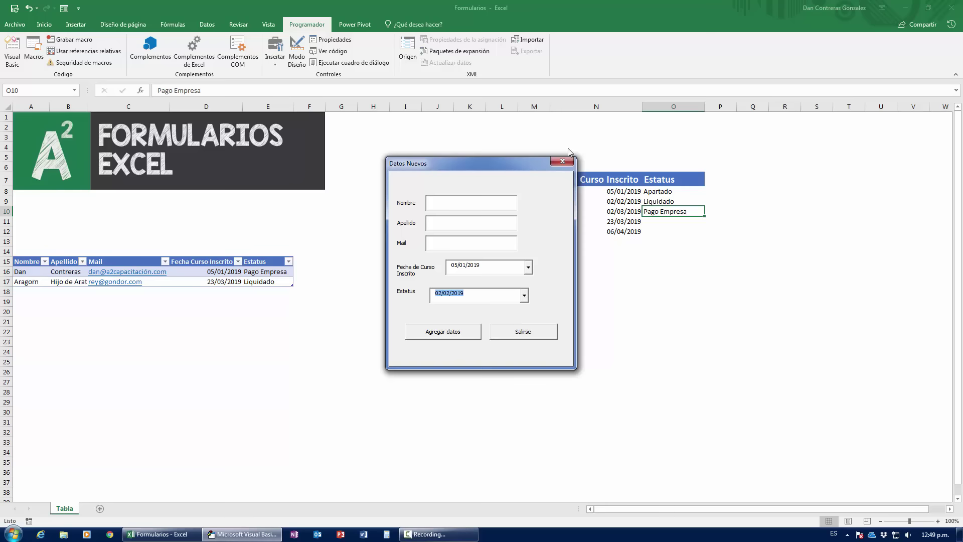
pyautogui.click(560, 161)
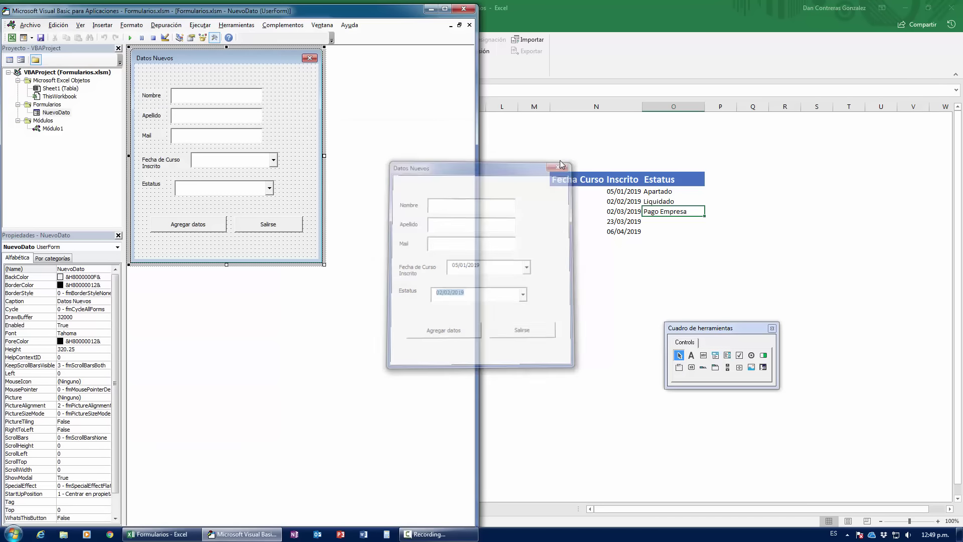
# - Open the NuevoDato form's code with Ver código
pyautogui.click(249, 189)
pyautogui.rightClick(294, 160)
pyautogui.click(261, 193)
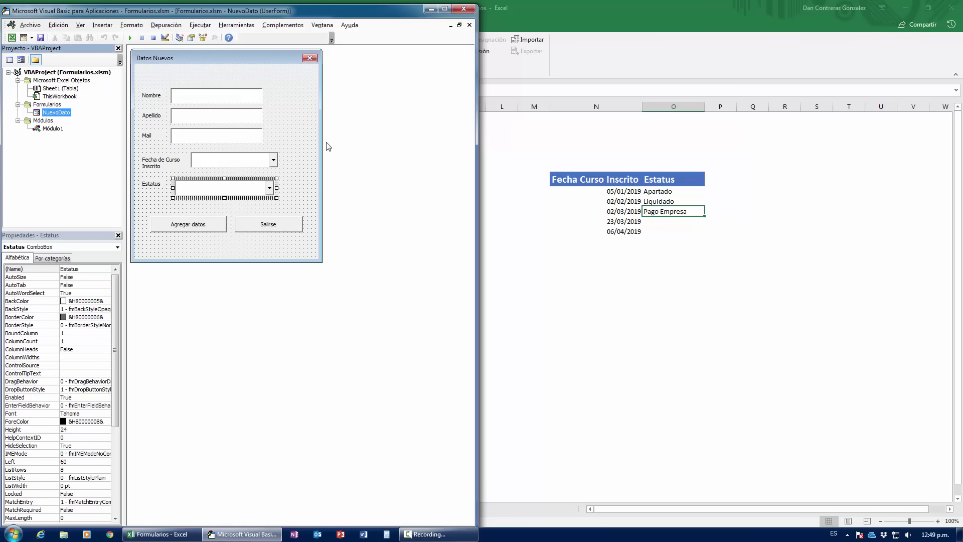
pyautogui.rightClick(298, 134)
pyautogui.click(319, 187)
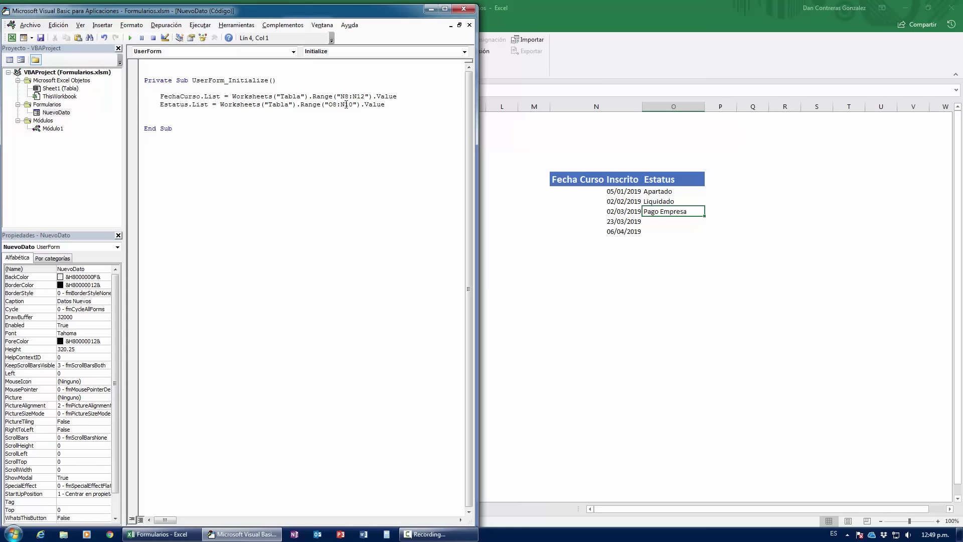
# - Change the Estatus range from O8:N10 to O8:O10 and return to the NuevoDato form
pyautogui.click(346, 105)
pyautogui.press('BackSpace')
pyautogui.write('O')
pyautogui.click(52, 112)
pyautogui.doubleClick(52, 113)
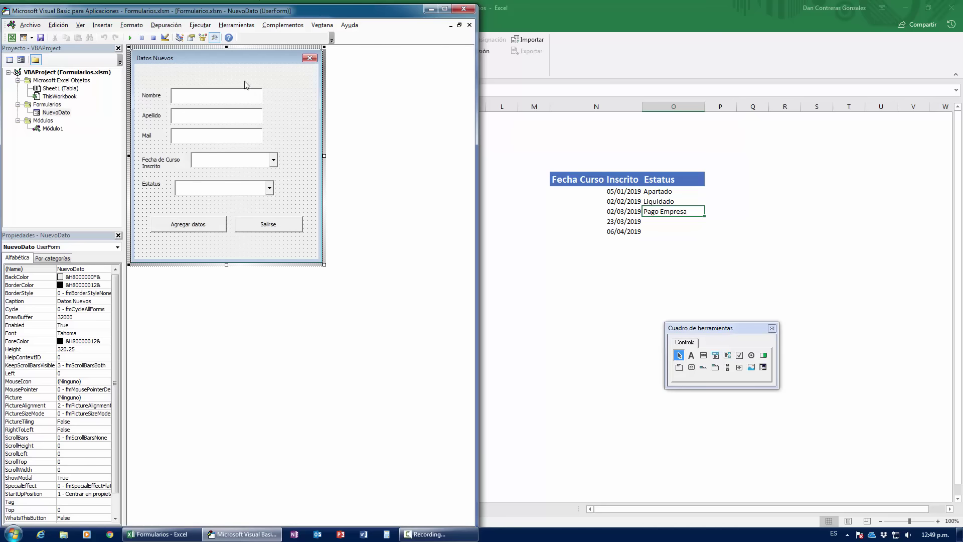
pyautogui.click(130, 38)
pyautogui.click(529, 267)
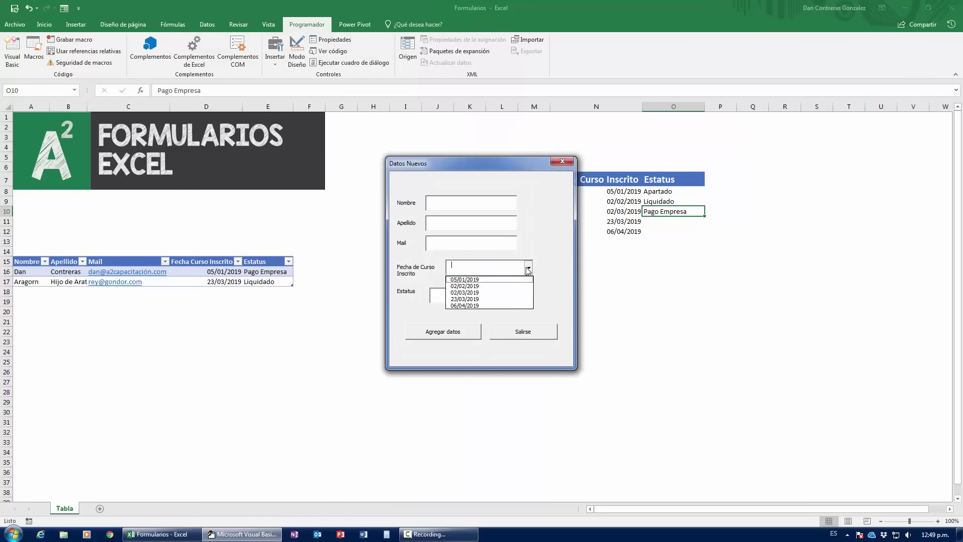
pyautogui.click(497, 284)
pyautogui.click(525, 296)
pyautogui.click(482, 321)
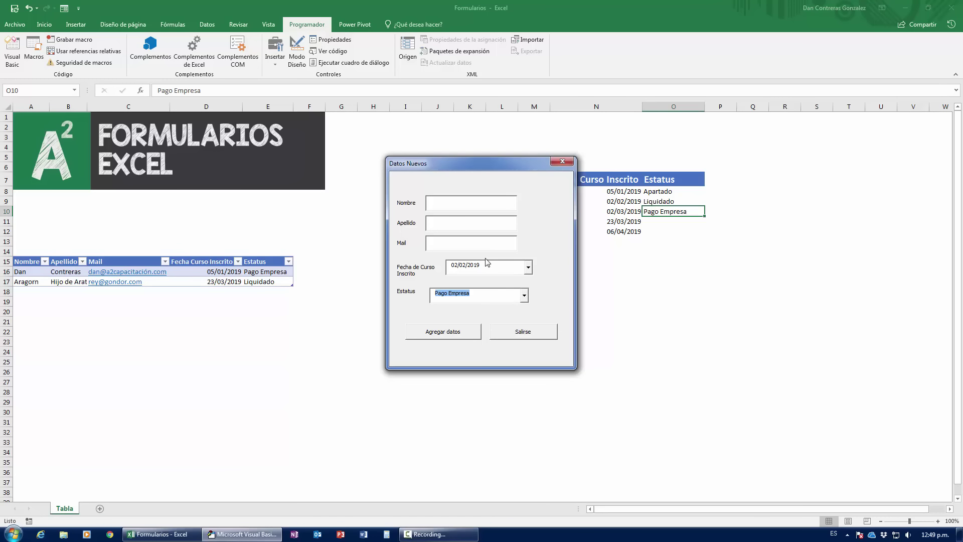
pyautogui.click(445, 332)
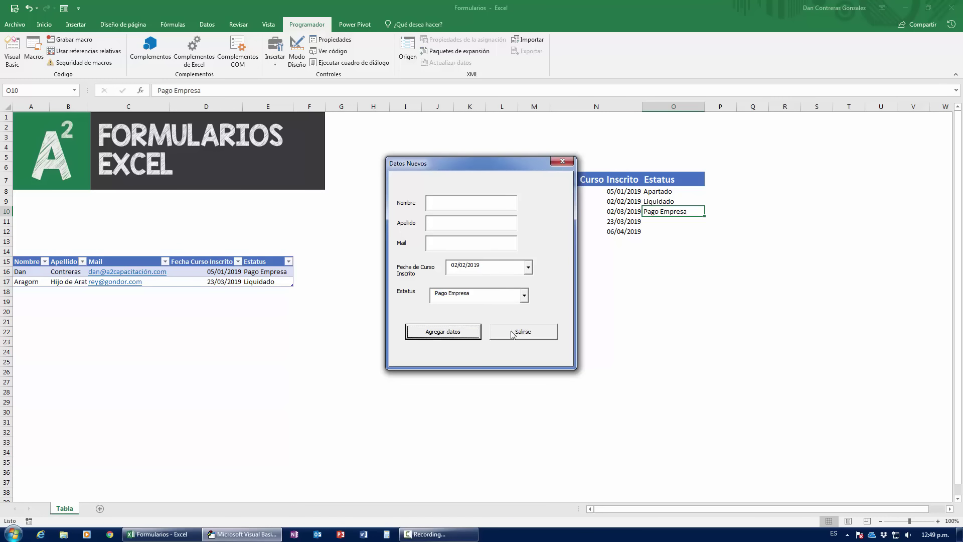
pyautogui.click(561, 165)
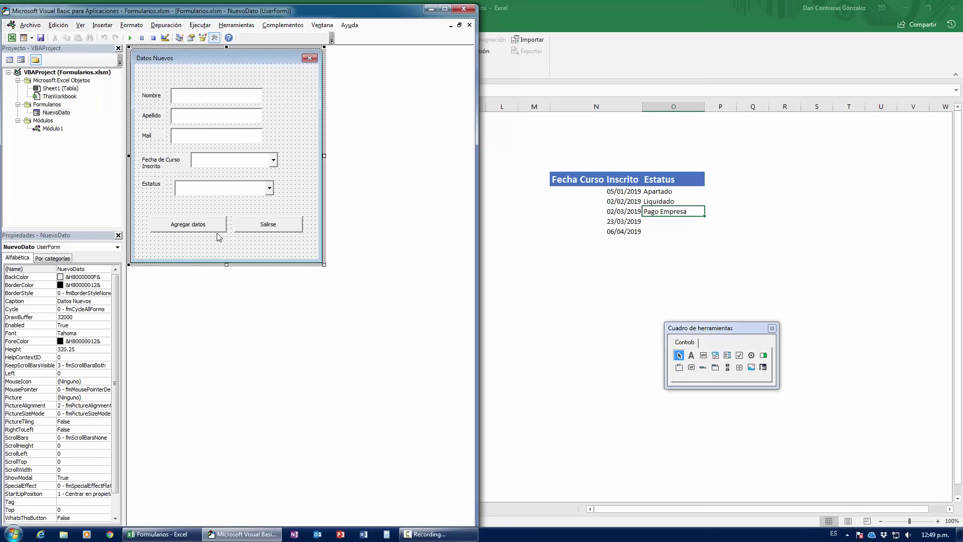
# - Create the Salirse_Click procedure containing Unload Me
pyautogui.doubleClick(246, 230)
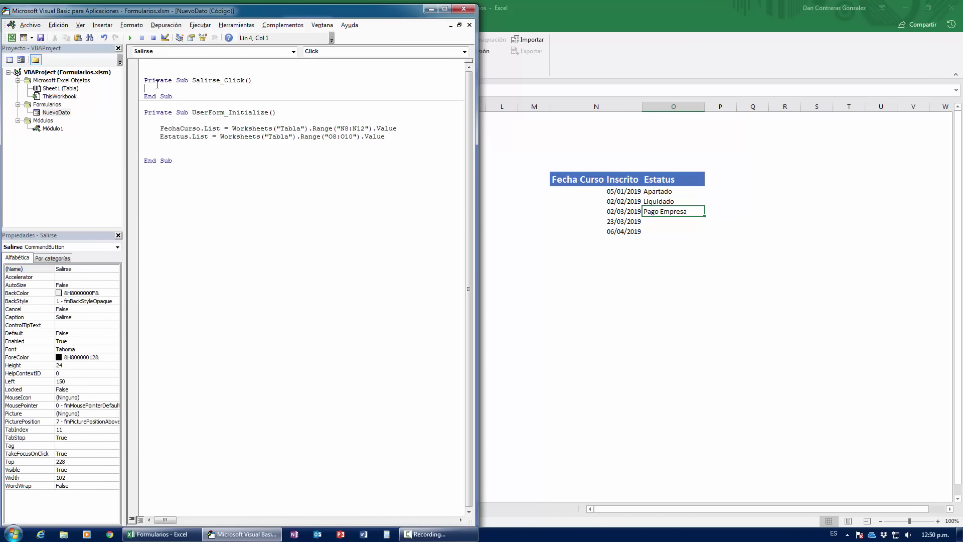
pyautogui.press('Return')
pyautogui.press('Return')
pyautogui.press('Return')
pyautogui.press('Return')
pyautogui.press('Return')
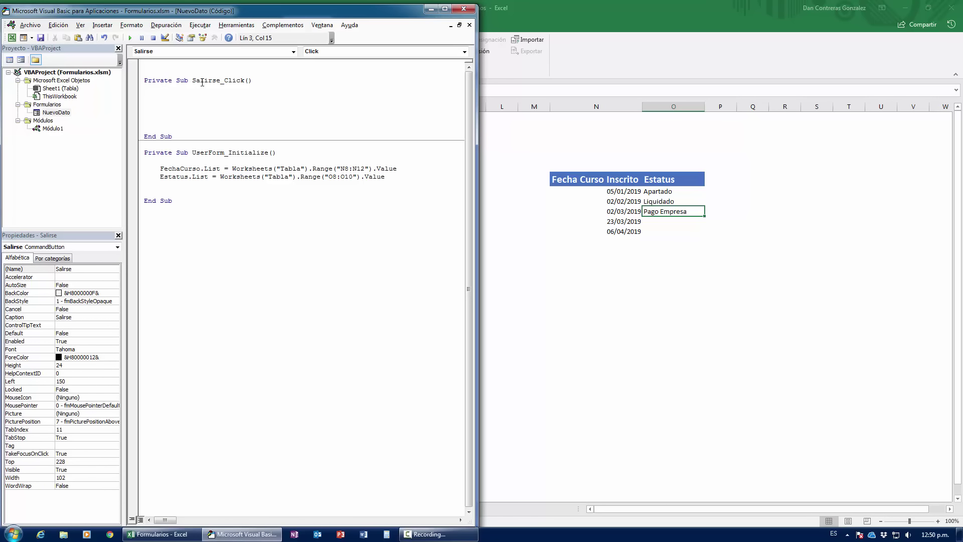
pyautogui.click(233, 80)
pyautogui.click(254, 79)
pyautogui.press('Return')
pyautogui.press('Return')
pyautogui.press('Delete')
pyautogui.press('Delete')
pyautogui.press('Delete')
pyautogui.press('Delete')
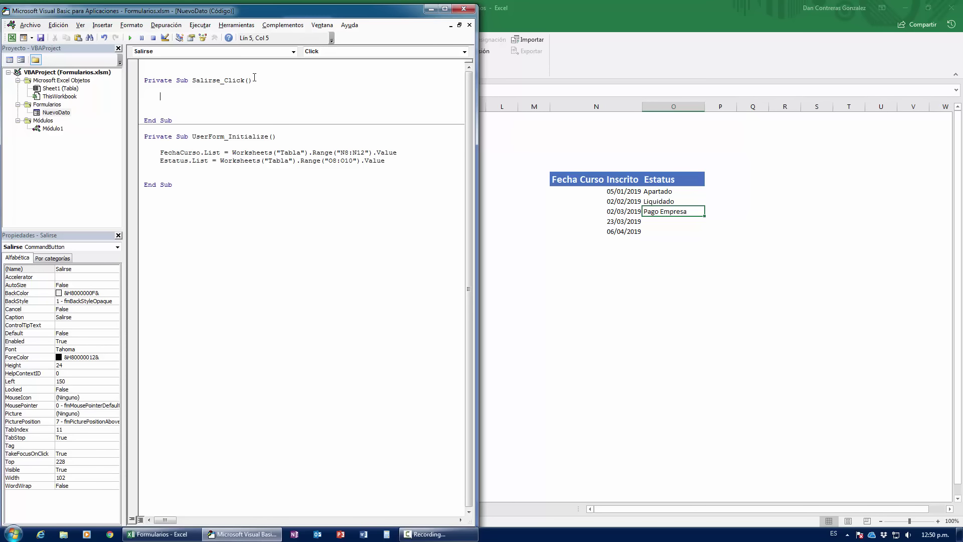
pyautogui.write('unload me')
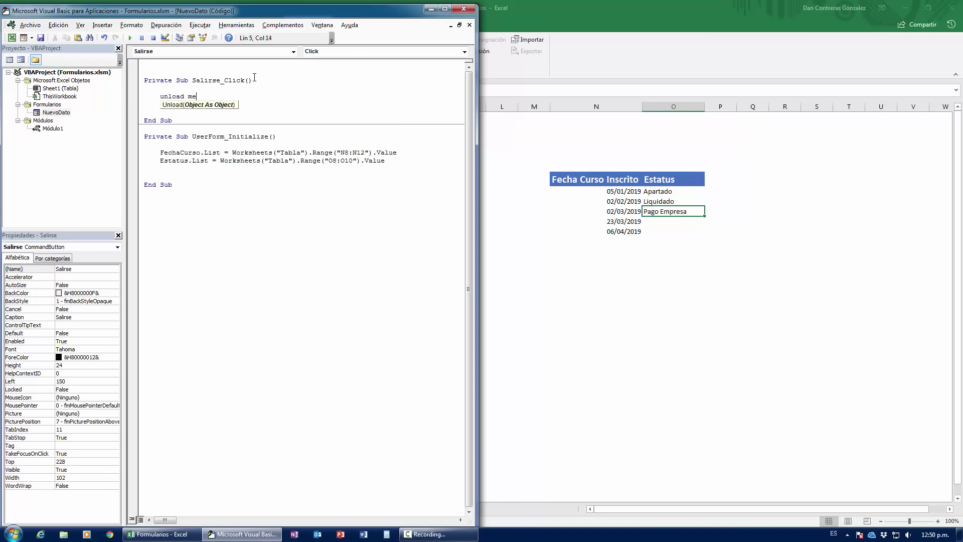
pyautogui.press('Return')
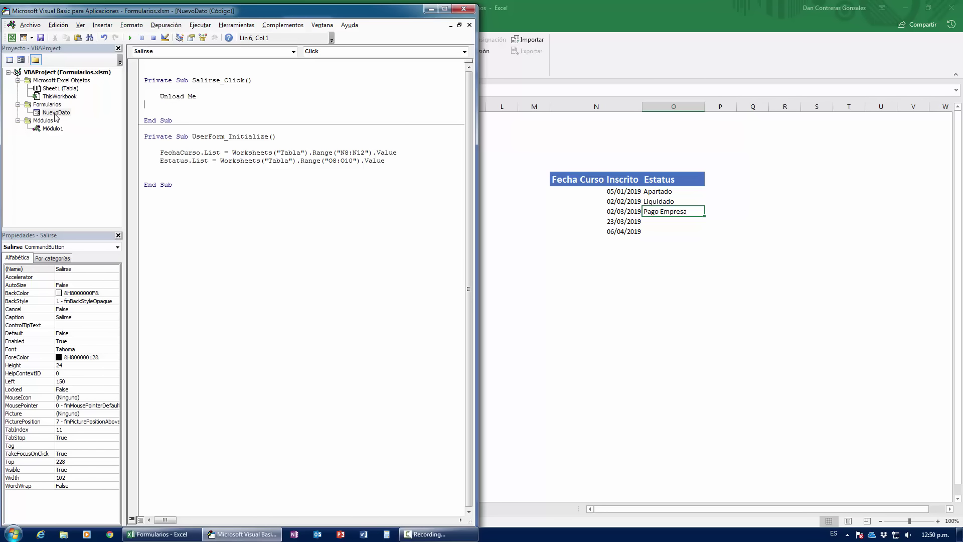
# - Reopen the NuevoDato form design and run the form
pyautogui.doubleClick(54, 113)
pyautogui.click(301, 111)
pyautogui.click(130, 38)
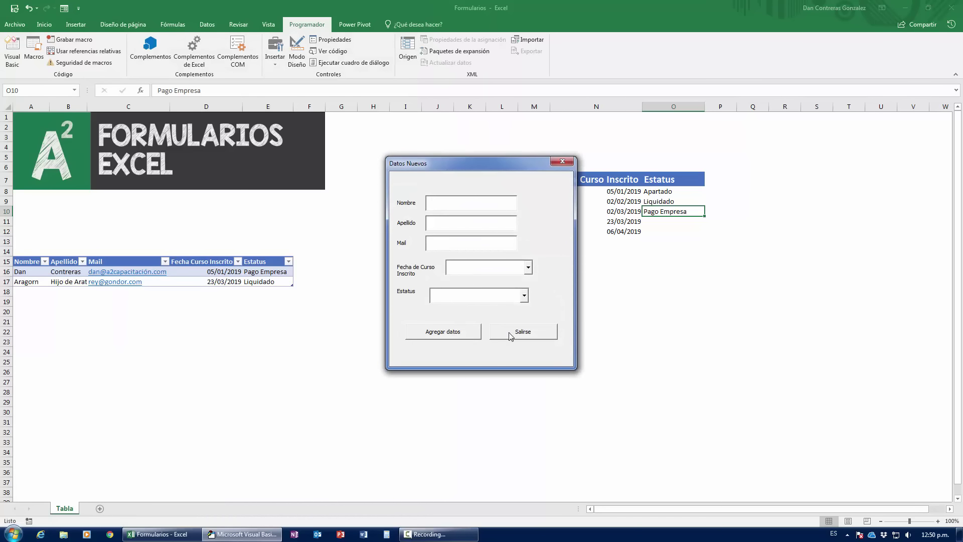
# - Close the form with Salirse, move the editor aside, and create an empty Agregar_Click procedure
pyautogui.click(509, 335)
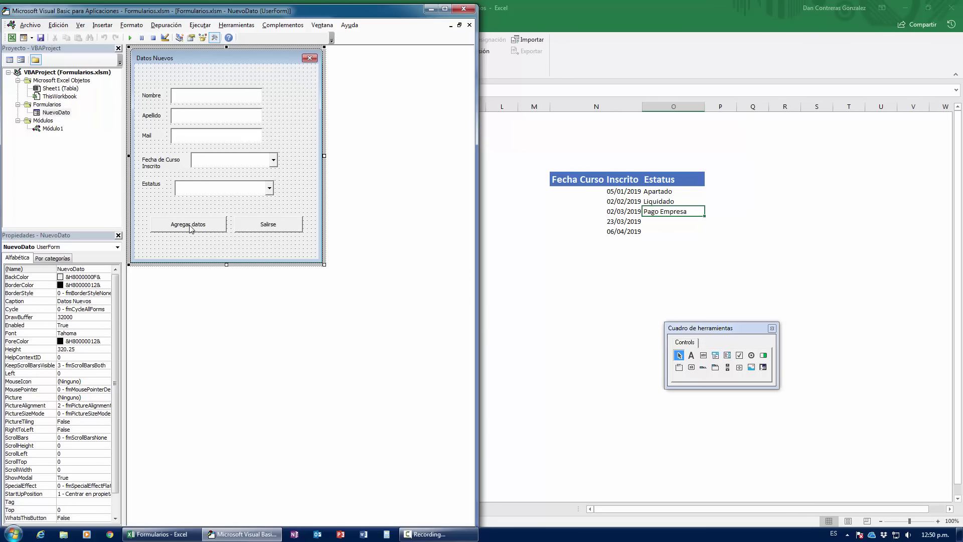
pyautogui.moveTo(174, 14); pyautogui.dragTo(661, 11)
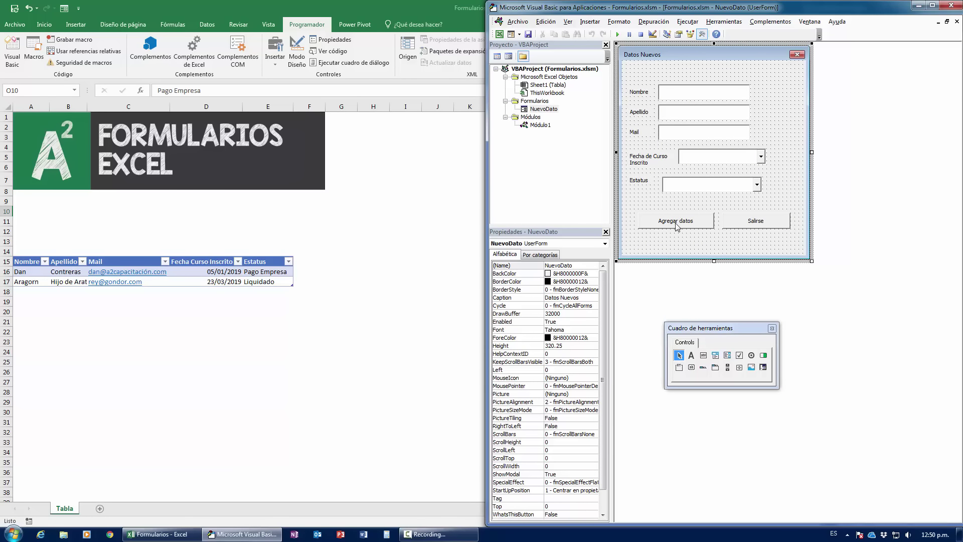
pyautogui.doubleClick(675, 224)
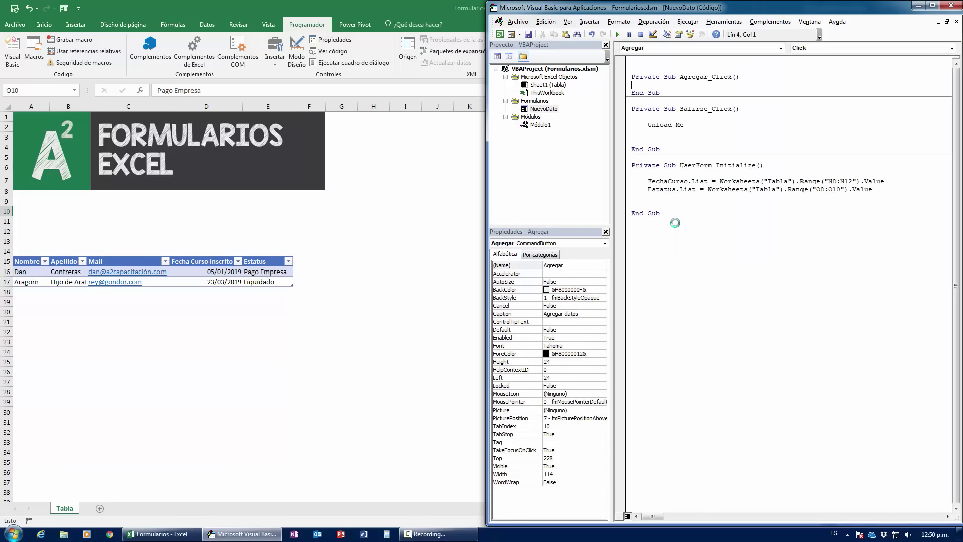
pyautogui.click(747, 78)
pyautogui.press('Return')
pyautogui.press('Return')
pyautogui.press('Return')
pyautogui.press('Return')
pyautogui.press('Return')
pyautogui.press('Return')
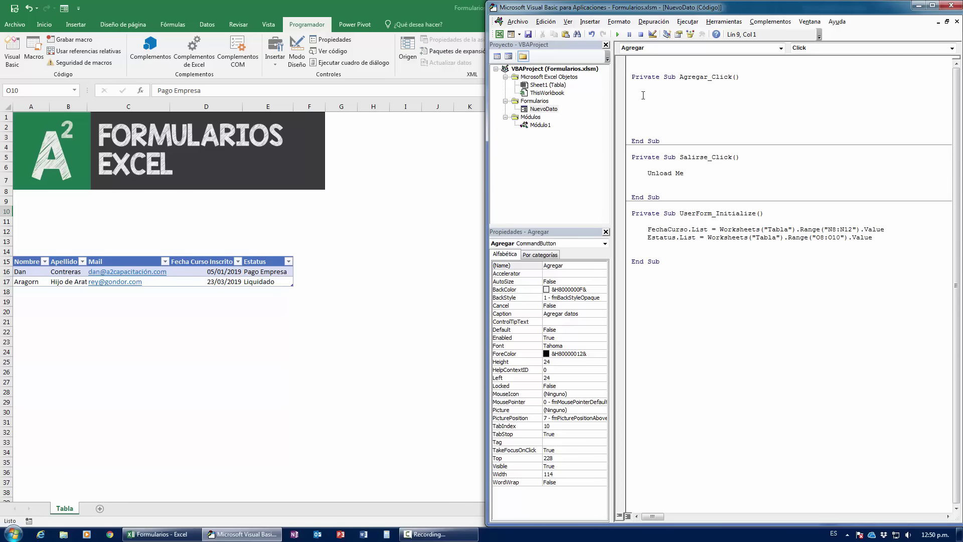
pyautogui.click(643, 95)
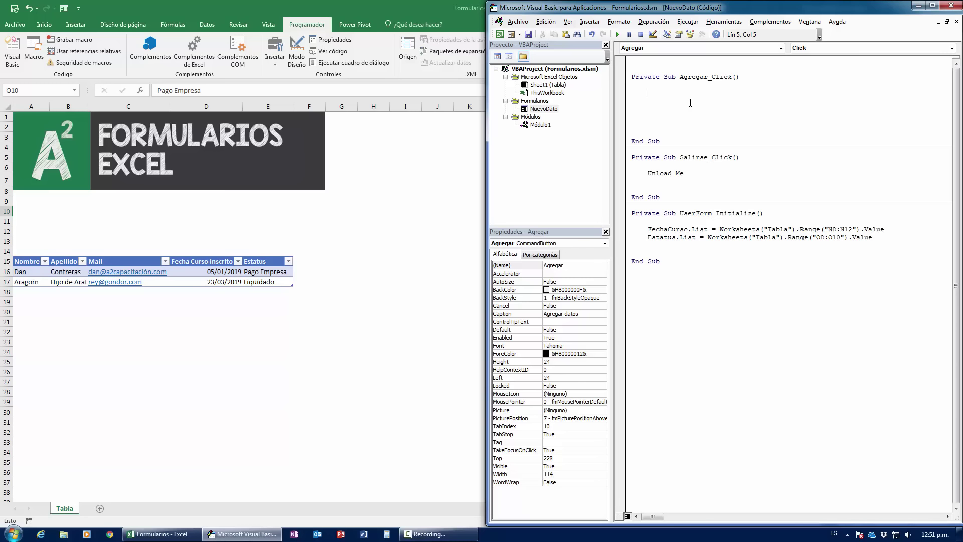
# - On the worksheet, try inserting a blank row at row 16, undo it, and select Dan's record A16:E16
pyautogui.click(428, 312)
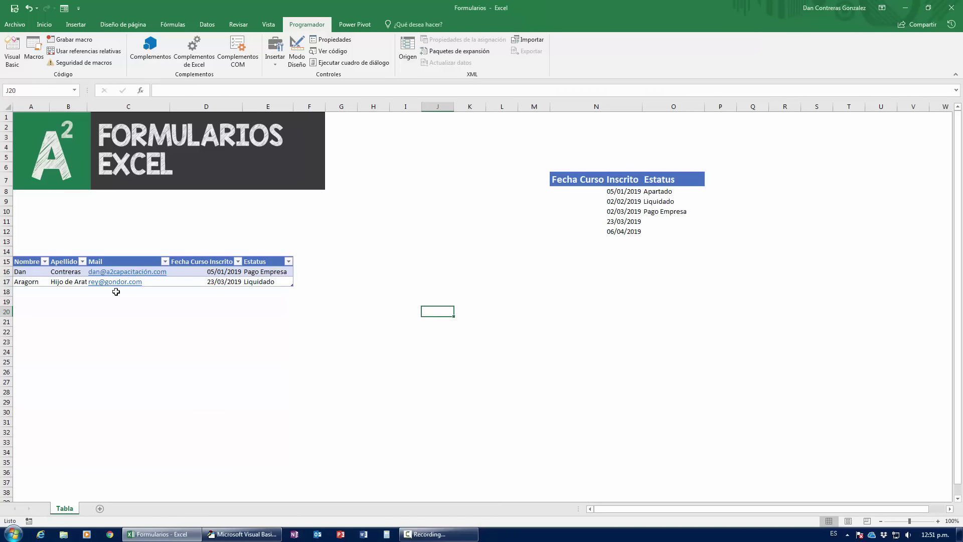
pyautogui.click(26, 274)
pyautogui.hotkey('ctrl', 'shift', 'Right')
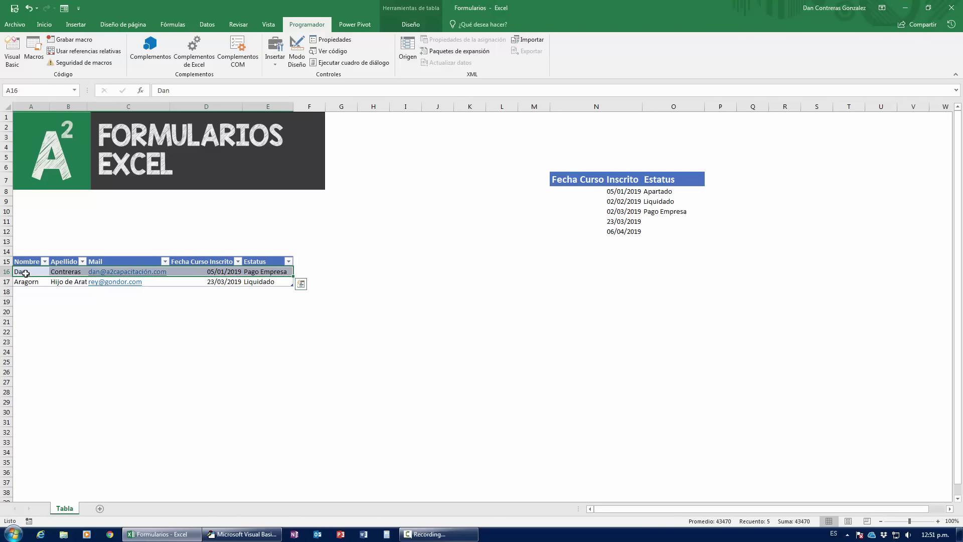
pyautogui.hotkey('ctrl', 'shift', 'Right')
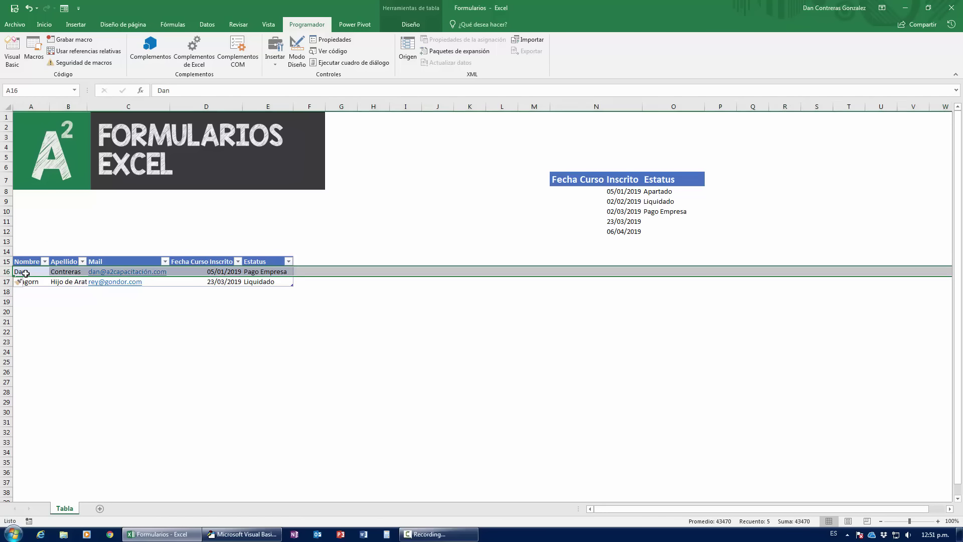
pyautogui.hotkey('ctrl', '+')
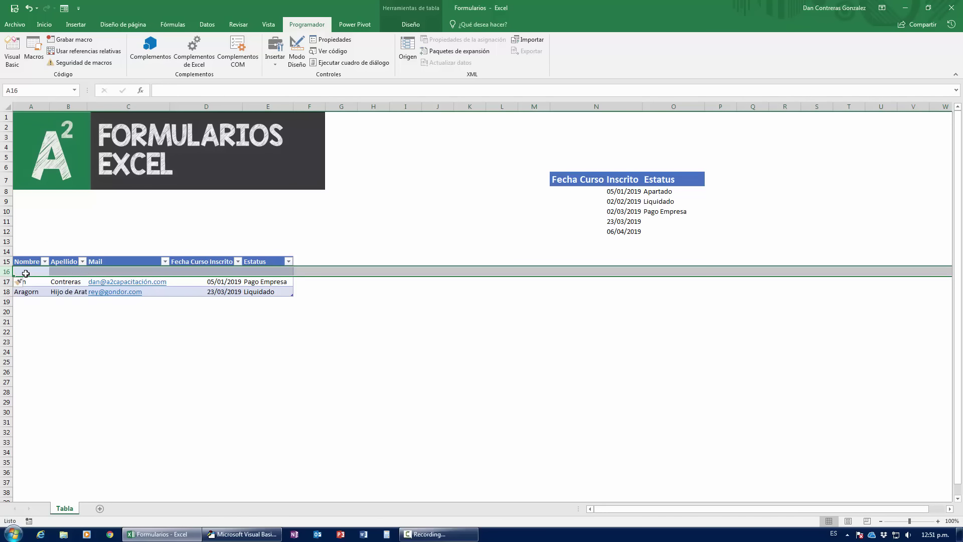
pyautogui.hotkey('ctrl', 'z')
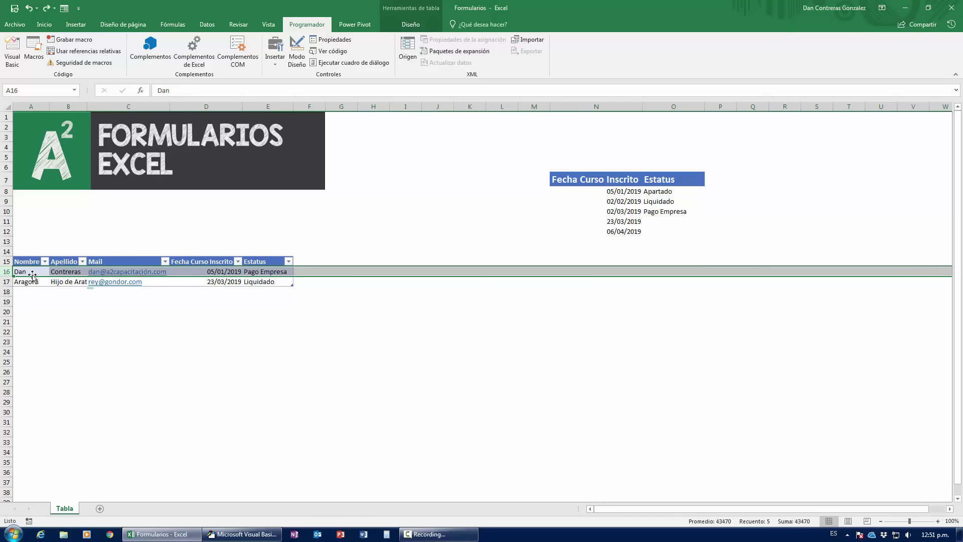
pyautogui.moveTo(32, 271); pyautogui.dragTo(271, 272)
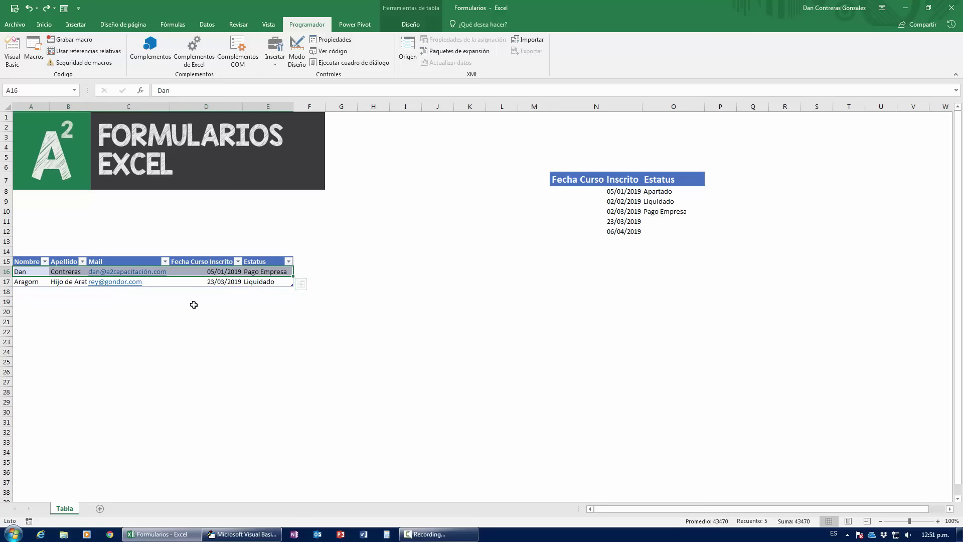
# - In Agregar_Click, add the line Worksheets("Tabla").Range("A16").EntireRow.Insert
pyautogui.hotkey('alt', 'F11')
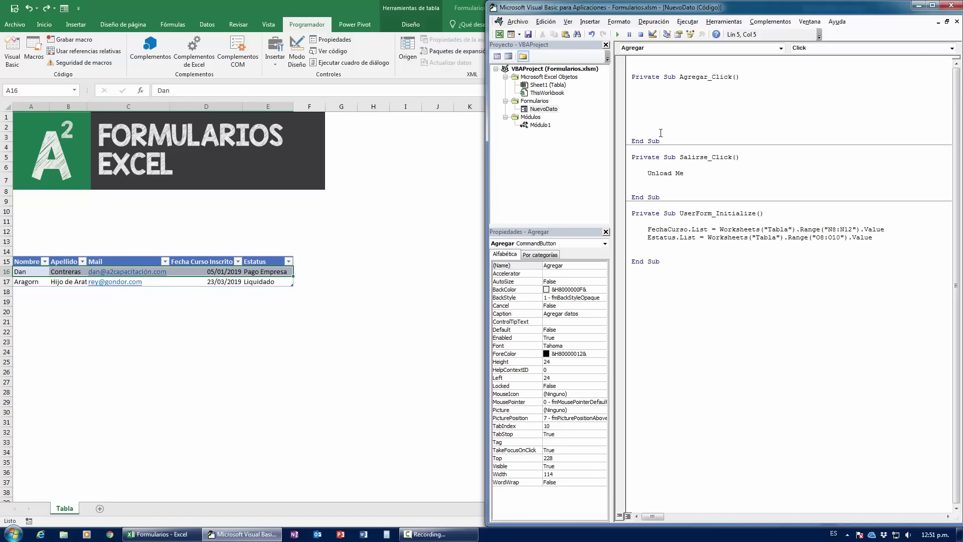
pyautogui.write('Work')
pyautogui.write('sheets("Ta')
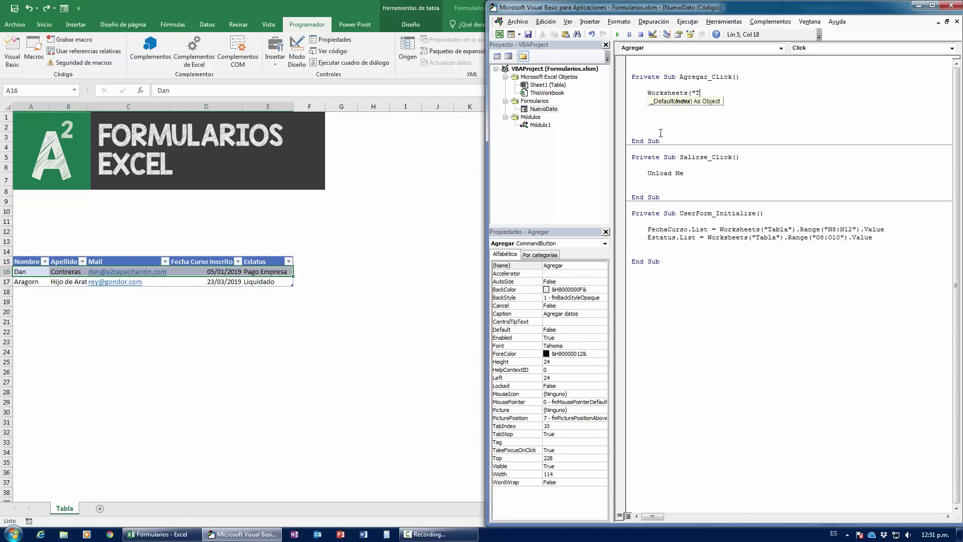
pyautogui.write('bla").R')
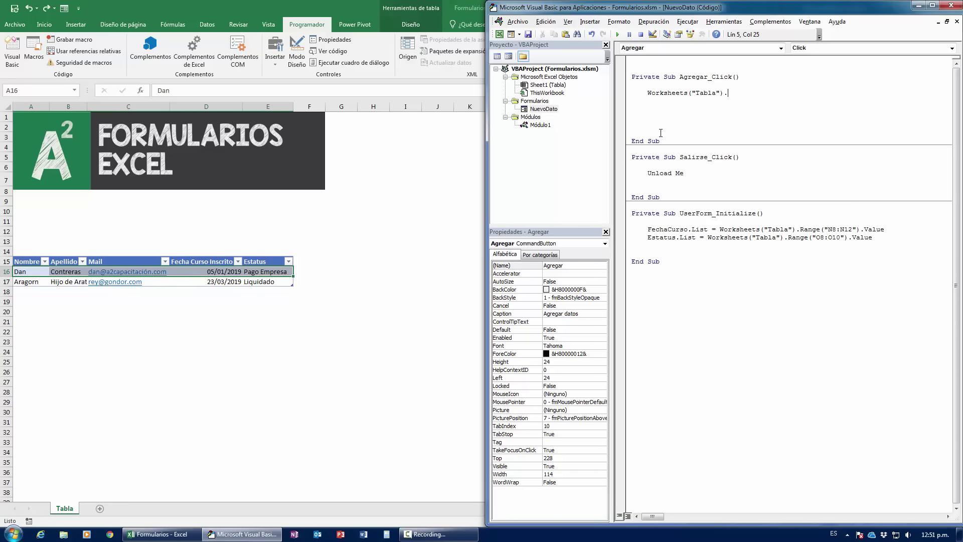
pyautogui.write('ange("')
pyautogui.write('A16')
pyautogui.write('").EWn')
pyautogui.press('BackSpace')
pyautogui.press('BackSpace')
pyautogui.write('ntireRow.In')
pyautogui.write('sert')
pyautogui.press('Return')
# - Launch the Datos Nuevos form from the Agregar button's code
pyautogui.press('F8')
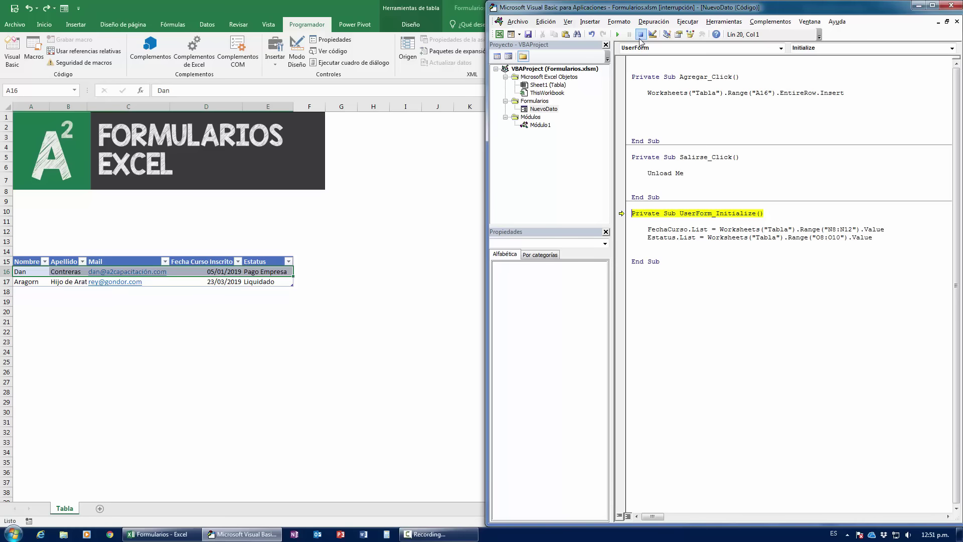
pyautogui.click(640, 34)
pyautogui.doubleClick(681, 219)
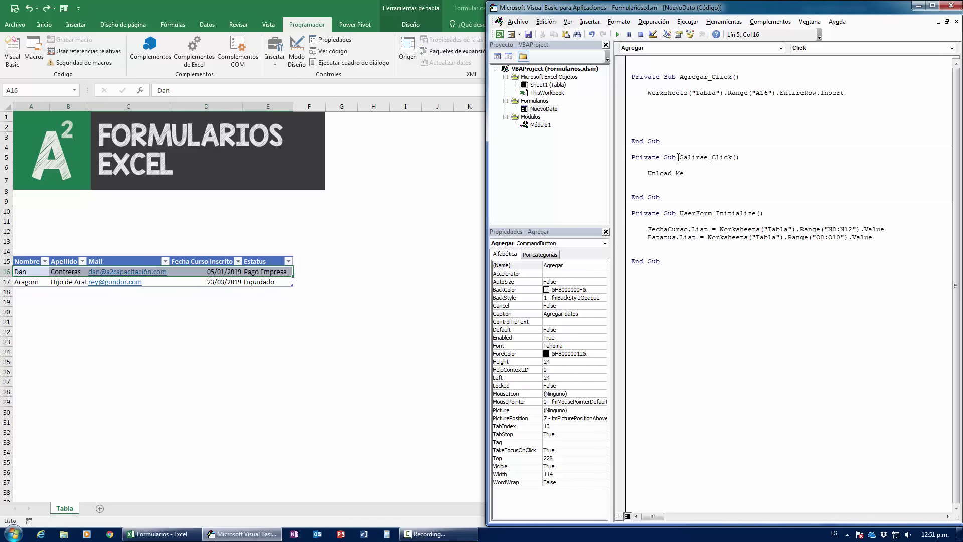
pyautogui.click(619, 34)
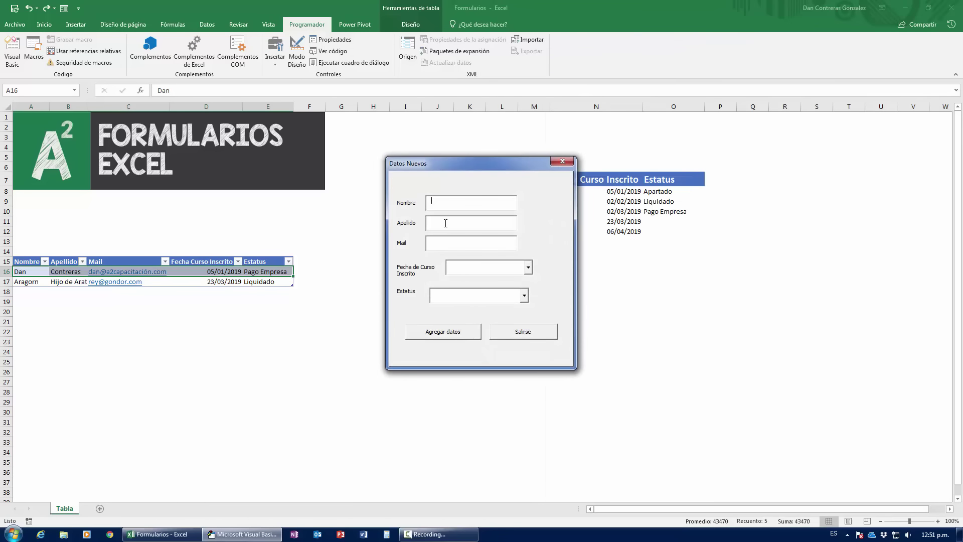
# - Test the form by entering 'Hello', adding it with Agregar datos, and closing the form
pyautogui.write('Hello')
pyautogui.click(455, 335)
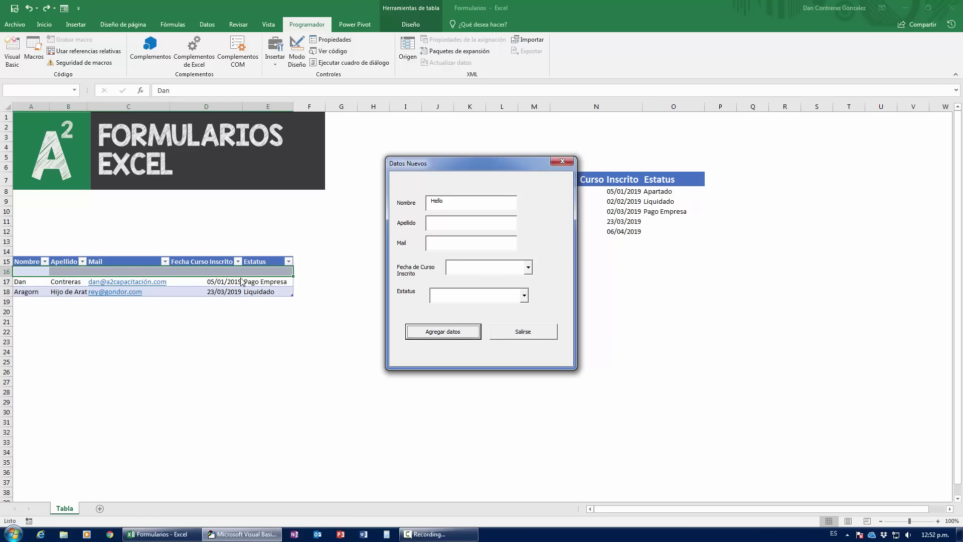
pyautogui.click(519, 335)
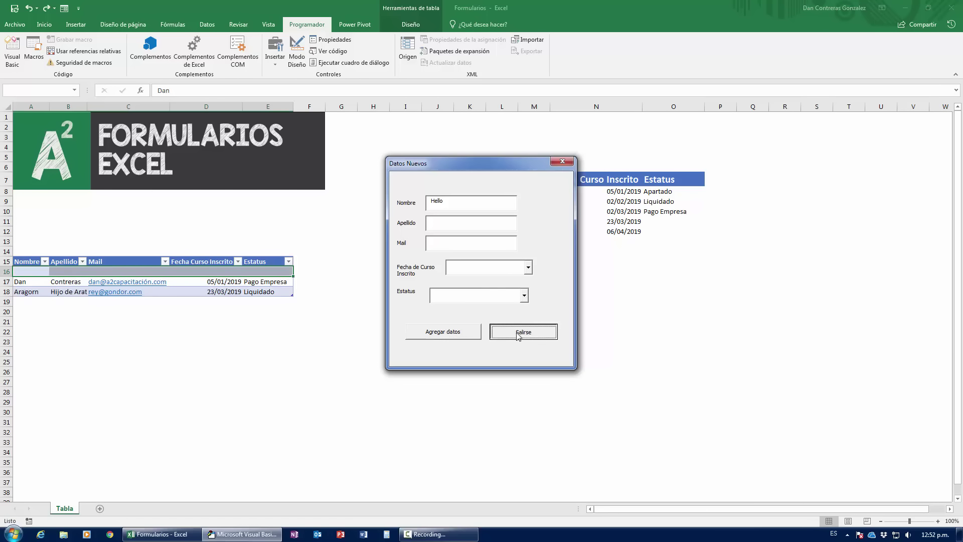
pyautogui.click(7, 271)
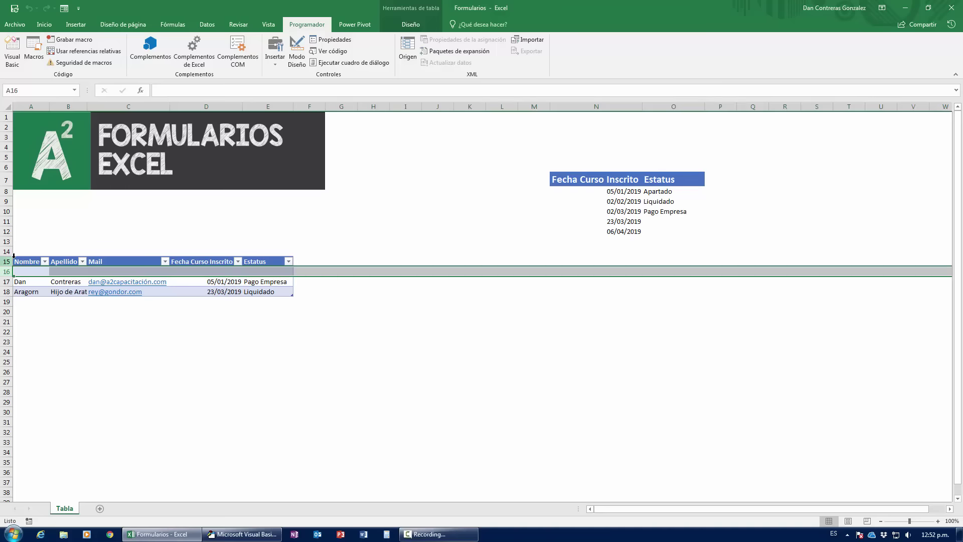
# - Remove the test blank row so Dan is back at row 16, and return to the VBA editor
pyautogui.hotkey('ctrl', '-')
pyautogui.click(262, 325)
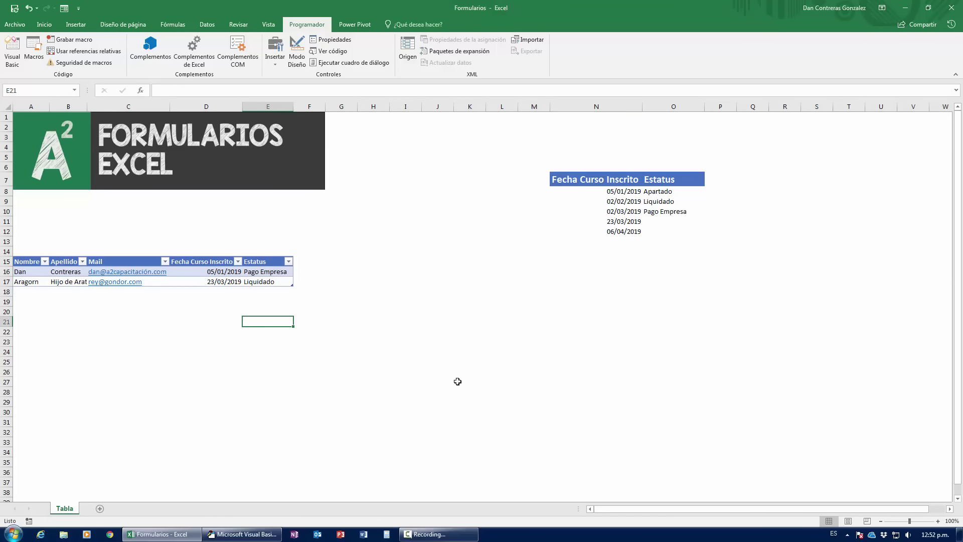
pyautogui.click(243, 534)
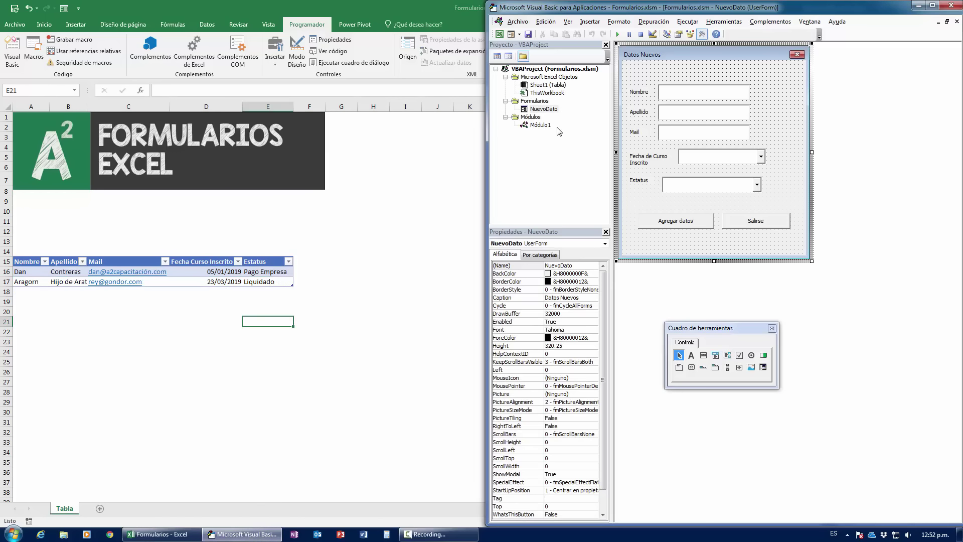
# - Append the comment 'insertar una fila nueva' to the row-insert line in Agregar_Click
pyautogui.doubleClick(677, 223)
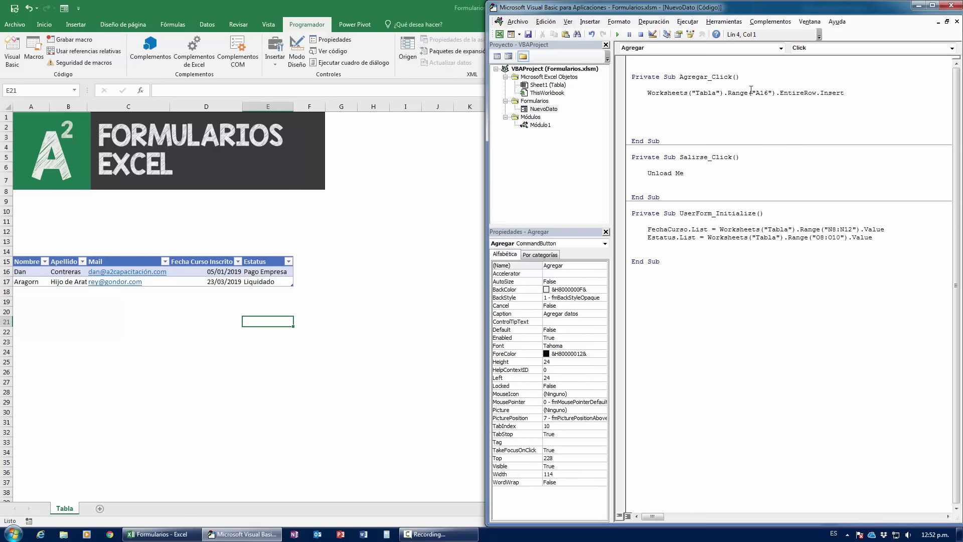
pyautogui.click(845, 93)
pyautogui.write("' ")
pyautogui.write('nsertar una')
pyautogui.write(' fila nueva')
pyautogui.press('Return')
pyautogui.press('Return')
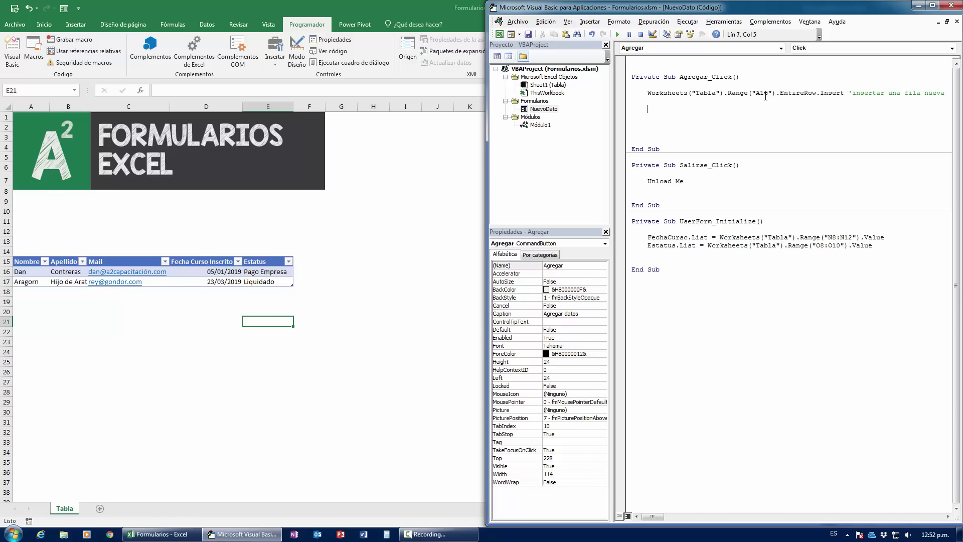
# - Check the names of the Nombre, Apellido, Mail, FechaCurso and Estatus controls in the NuevoDato design
pyautogui.hotkey('alt', 'Tab')
pyautogui.hotkey('alt', 'Tab')
pyautogui.doubleClick(539, 110)
pyautogui.click(703, 98)
pyautogui.click(699, 117)
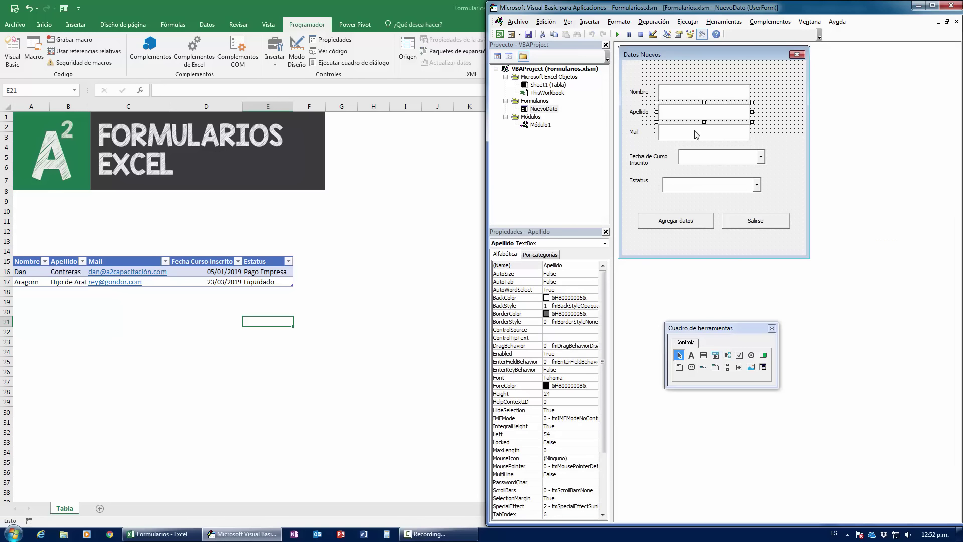
pyautogui.click(696, 137)
pyautogui.click(702, 166)
pyautogui.click(702, 189)
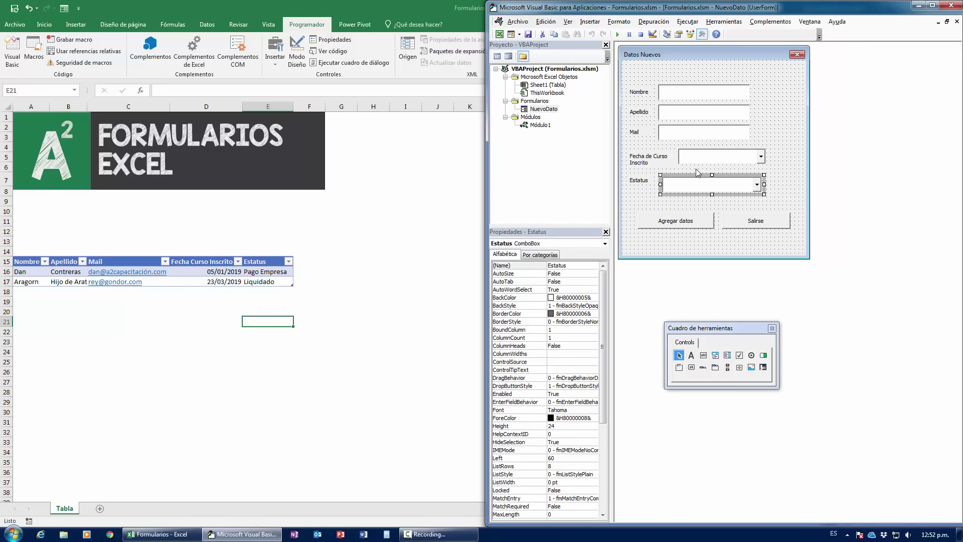
pyautogui.click(676, 98)
pyautogui.click(698, 113)
pyautogui.click(699, 133)
pyautogui.click(694, 190)
# - Begin the assignment Range("A16") = Nombre.Value in Agregar_Click
pyautogui.doubleClick(549, 112)
pyautogui.doubleClick(687, 228)
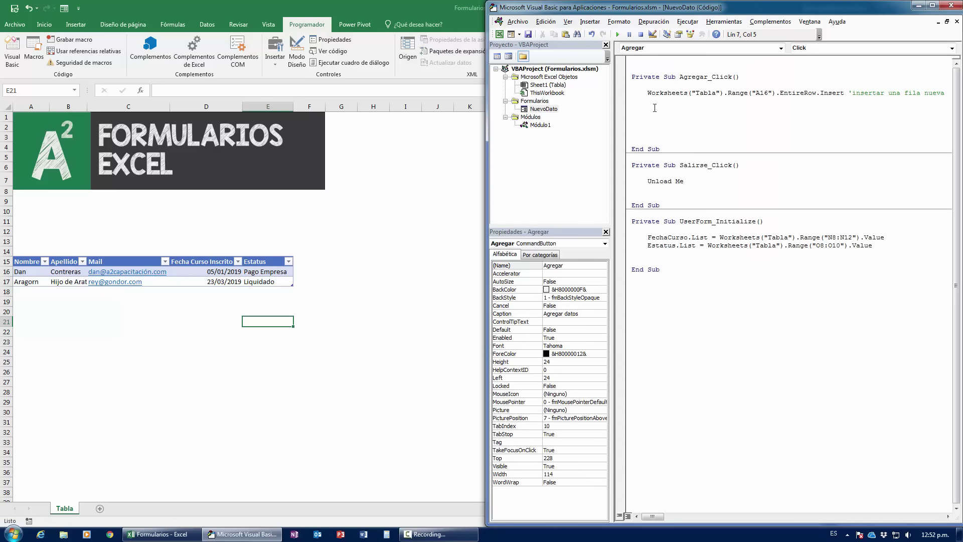
pyautogui.write('Range')
pyautogui.write('("A1')
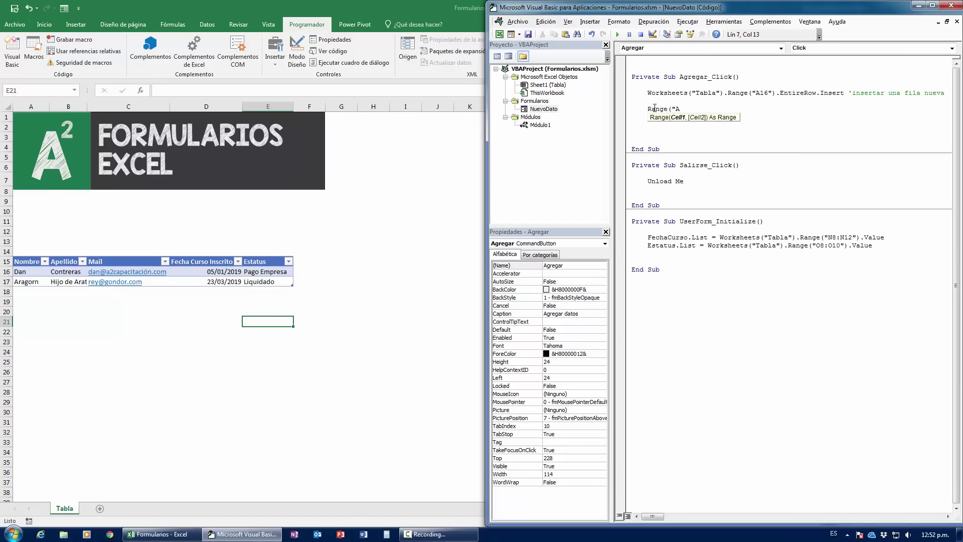
pyautogui.write('6"')
pyautogui.write(') ')
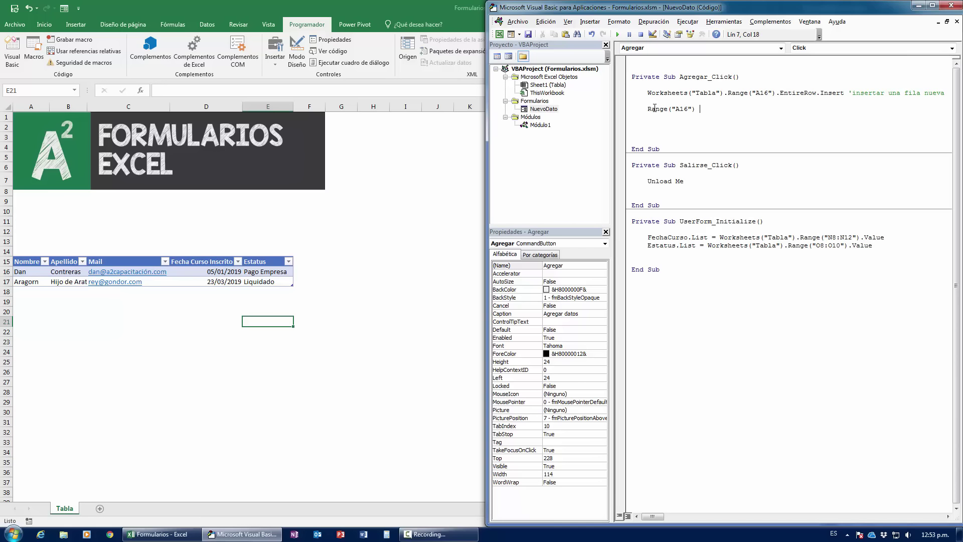
pyautogui.write('= Nombre')
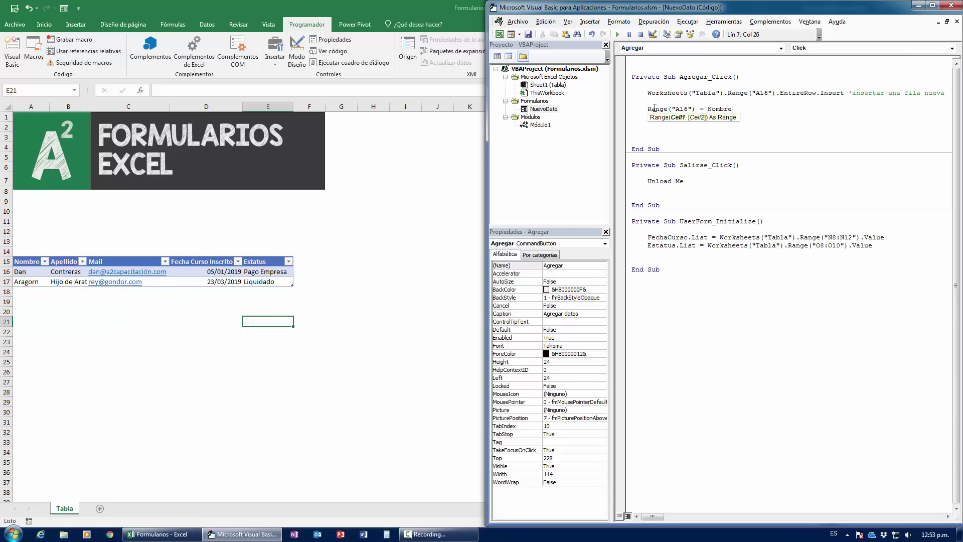
pyautogui.write('.Valu')
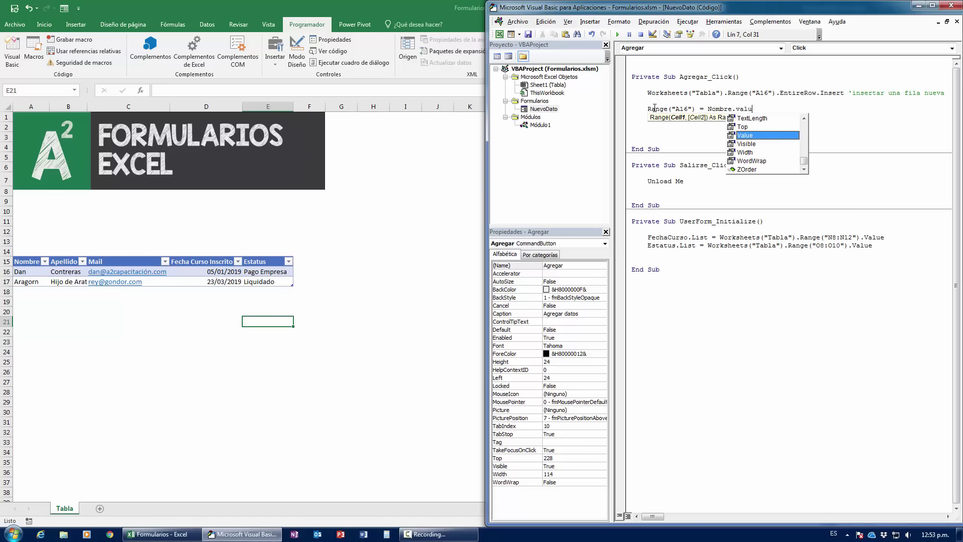
pyautogui.write('e')
# - Make five copies of the Range("A16") = Nombre.Value line
pyautogui.press('Return')
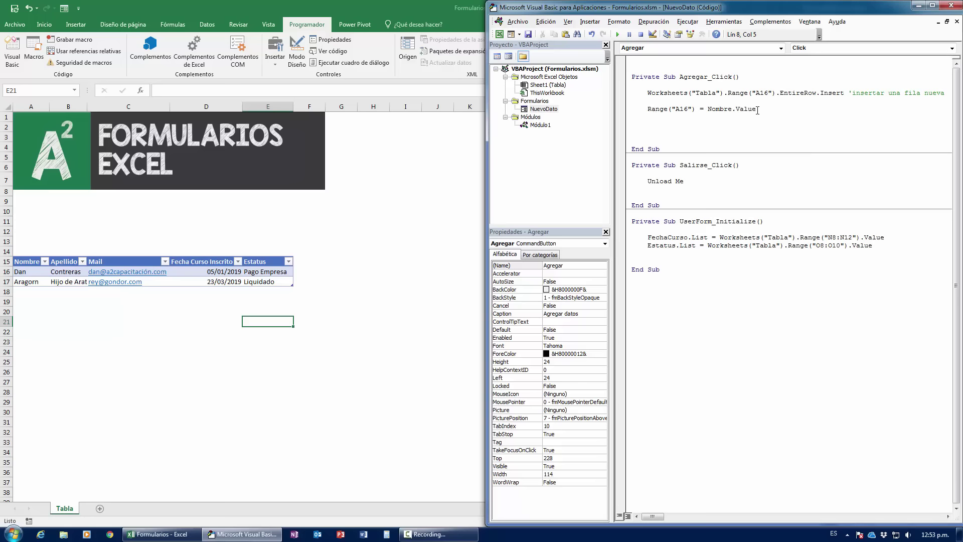
pyautogui.moveTo(756, 109); pyautogui.dragTo(647, 109)
pyautogui.hotkey('ctrl', 'c')
pyautogui.press('End')
pyautogui.press('Return')
pyautogui.hotkey('ctrl', 'v')
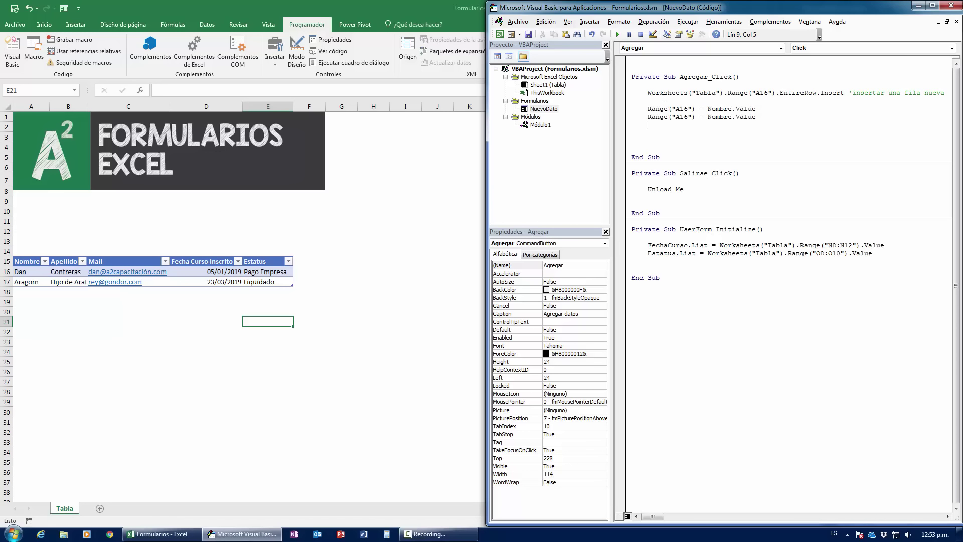
pyautogui.press('Return')
pyautogui.hotkey('ctrl', 'v')
pyautogui.press('Return')
pyautogui.hotkey('ctrl', 'v')
pyautogui.press('Return')
pyautogui.hotkey('ctrl', 'v')
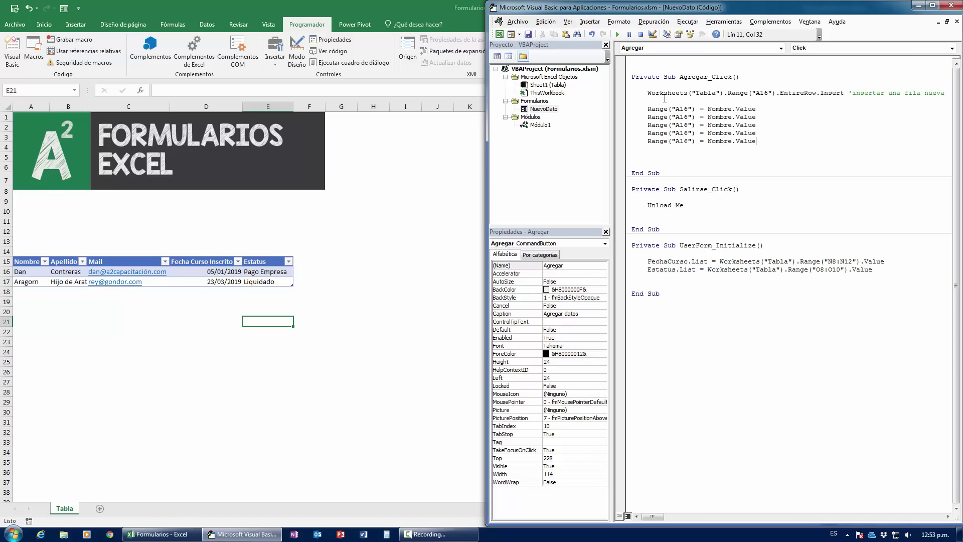
# - Change the copied cell references to B16, C16, D16 and E16
pyautogui.click(680, 117)
pyautogui.press('BackSpace')
pyautogui.write('B')
pyautogui.press('Down')
pyautogui.press('BackSpace')
pyautogui.write('C')
pyautogui.press('Down')
pyautogui.press('BackSpace')
pyautogui.write('D')
pyautogui.press('Down')
pyautogui.press('BackSpace')
pyautogui.write('E')
# - Replace Nombre with Apellido, Mail, FechaCurso and Estatus on the B16–E16 lines, then run the form
pyautogui.moveTo(708, 117); pyautogui.dragTo(733, 117)
pyautogui.write('A')
pyautogui.write('pellid')
pyautogui.write('o')
pyautogui.press('BackSpace')
pyautogui.press('BackSpace')
pyautogui.press('BackSpace')
pyautogui.press('BackSpace')
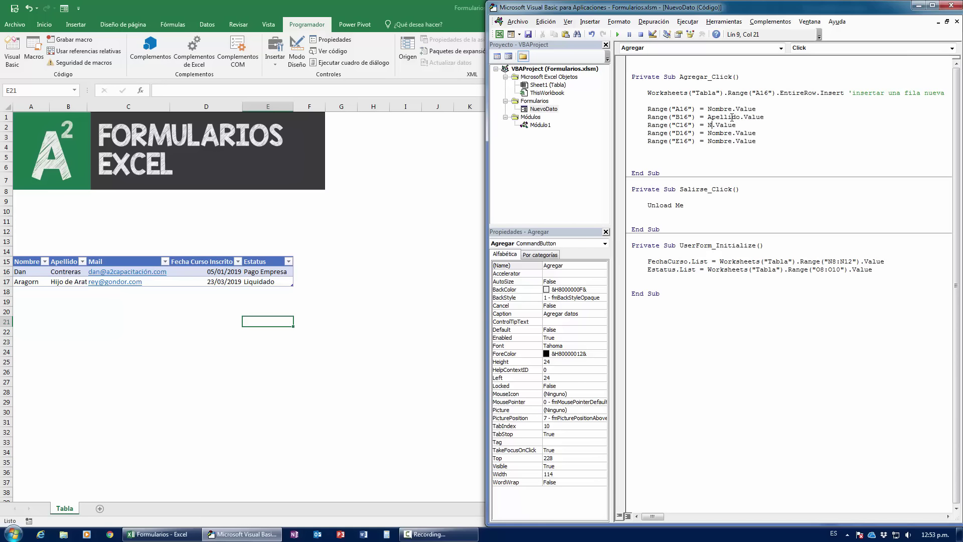
pyautogui.press('BackSpace')
pyautogui.press('BackSpace')
pyautogui.write('Mail')
pyautogui.moveTo(731, 133); pyautogui.dragTo(708, 133)
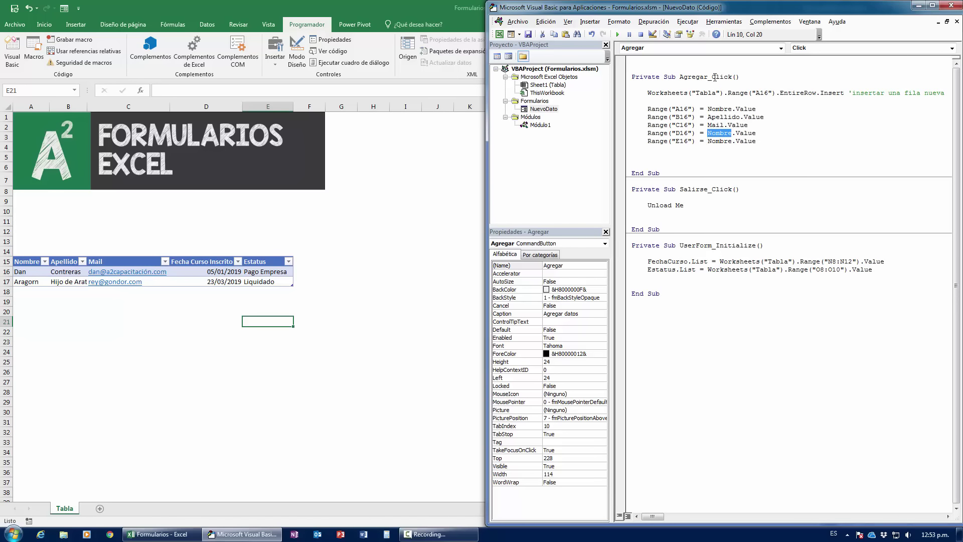
pyautogui.write('Fech')
pyautogui.write('aCurso')
pyautogui.moveTo(708, 141); pyautogui.dragTo(732, 140)
pyautogui.write('Esta')
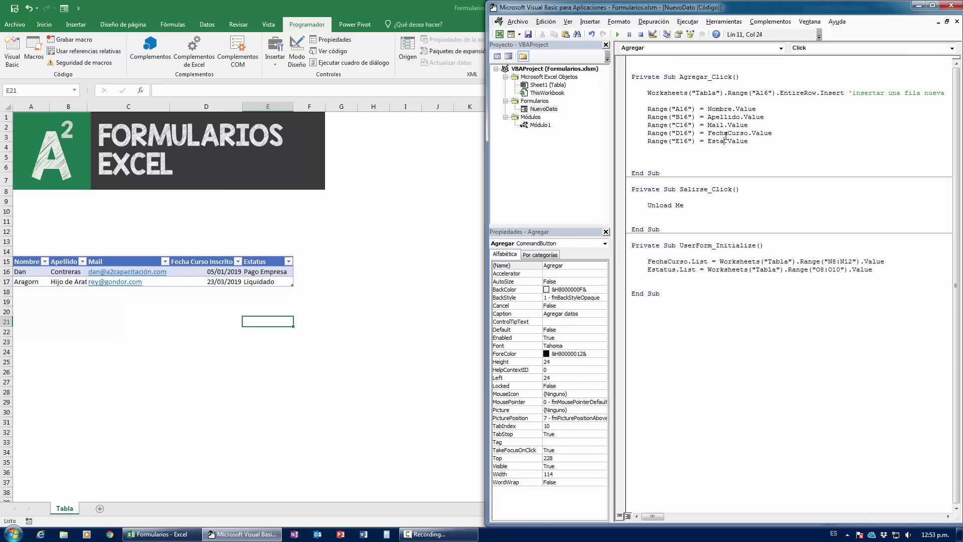
pyautogui.write('tus')
pyautogui.click(618, 34)
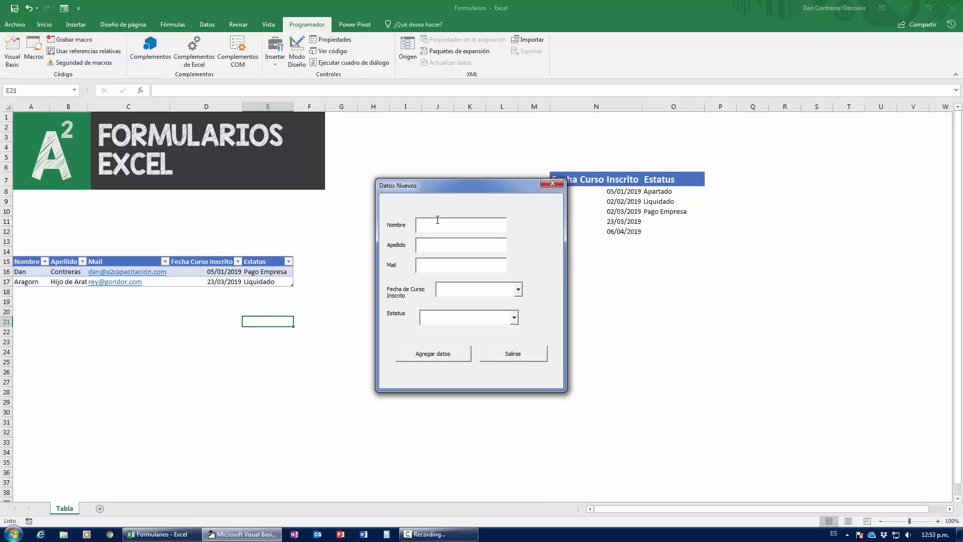
# - Enter a test record's name, surname and e-mail address in the form
pyautogui.write('Orb')
pyautogui.write('ag')
pyautogui.press('Tab')
pyautogui.write('El orco')
pyautogui.write('Orbag')
pyautogui.press('BackSpace')
pyautogui.press('BackSpace')
pyautogui.press('BackSpace')
pyautogui.write('bac')
pyautogui.write('@')
pyautogui.press('BackSpace')
pyautogui.press('BackSpace')
pyautogui.press('BackSpace')
pyautogui.write('g')
pyautogui.write('g@mor')
pyautogui.write('.edu')
# - Pick course date 03/02/2019 and status Pago Empresa, then add the record
pyautogui.click(519, 290)
pyautogui.click(488, 313)
pyautogui.click(514, 317)
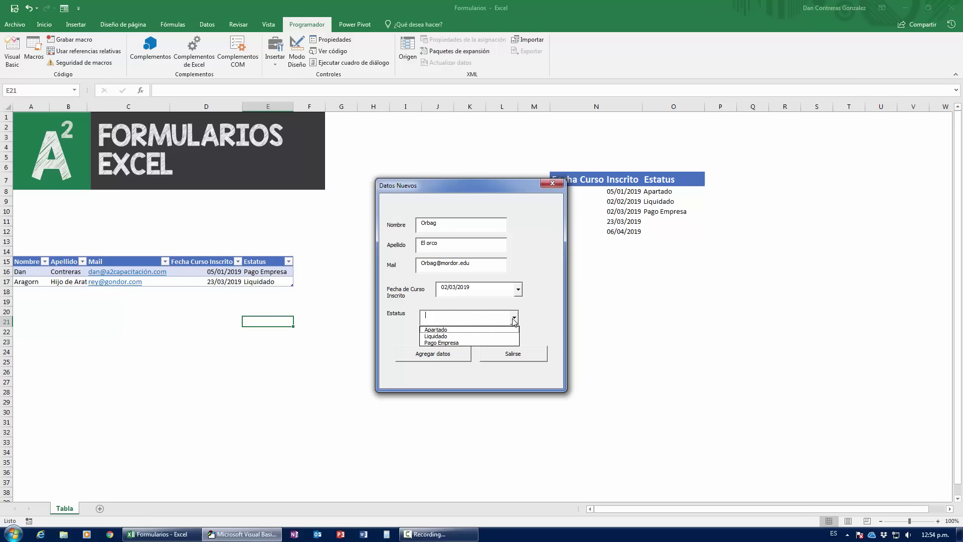
pyautogui.click(437, 343)
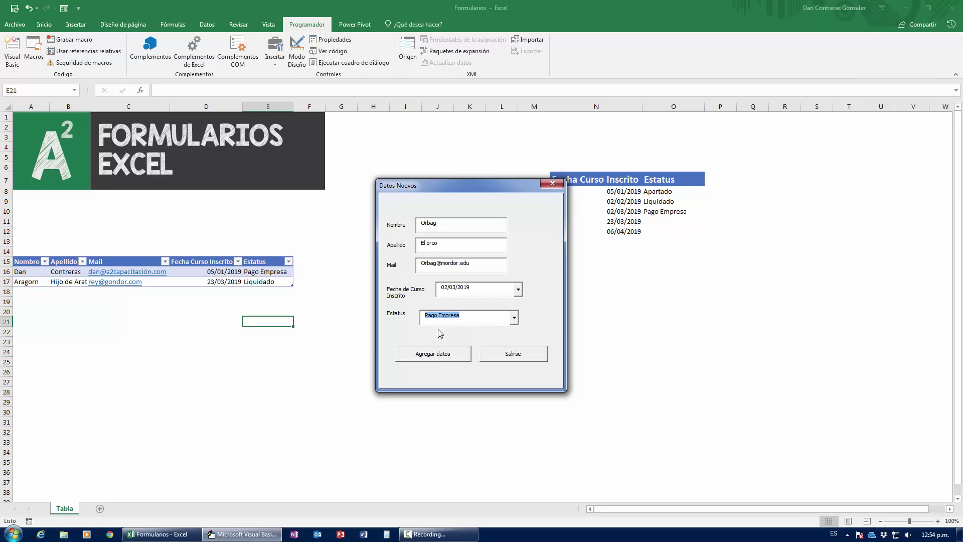
pyautogui.click(443, 356)
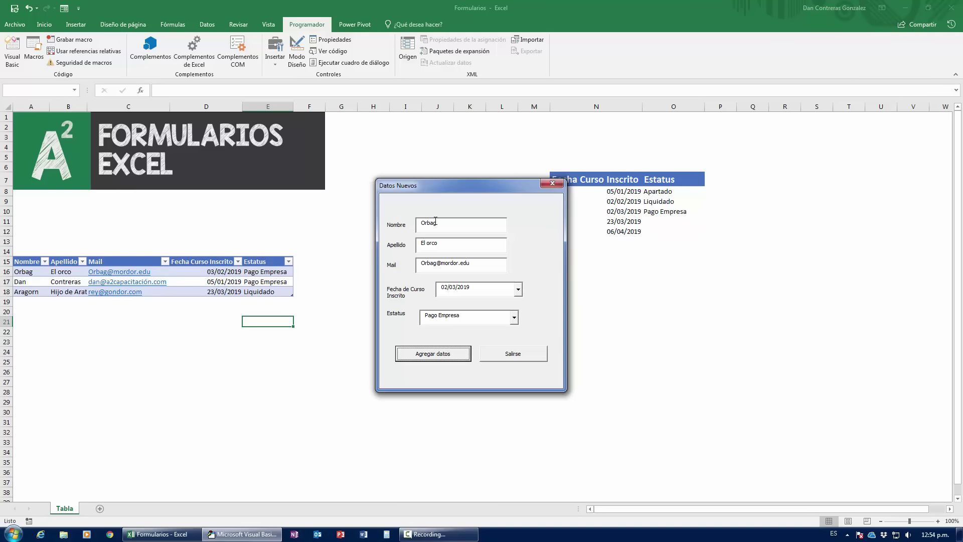
# - Clear the leftover Nombre field and close the form
pyautogui.click(449, 347)
pyautogui.press('BackSpace')
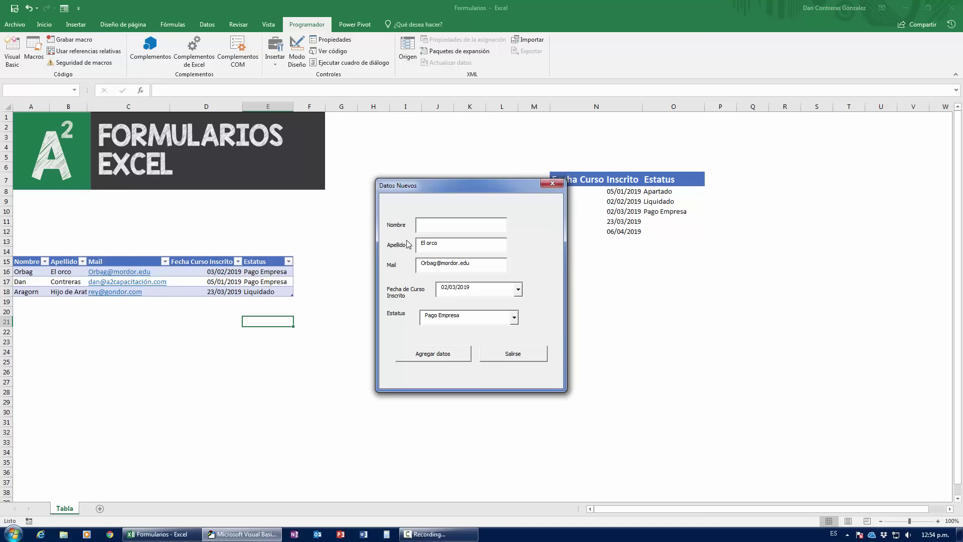
pyautogui.click(510, 360)
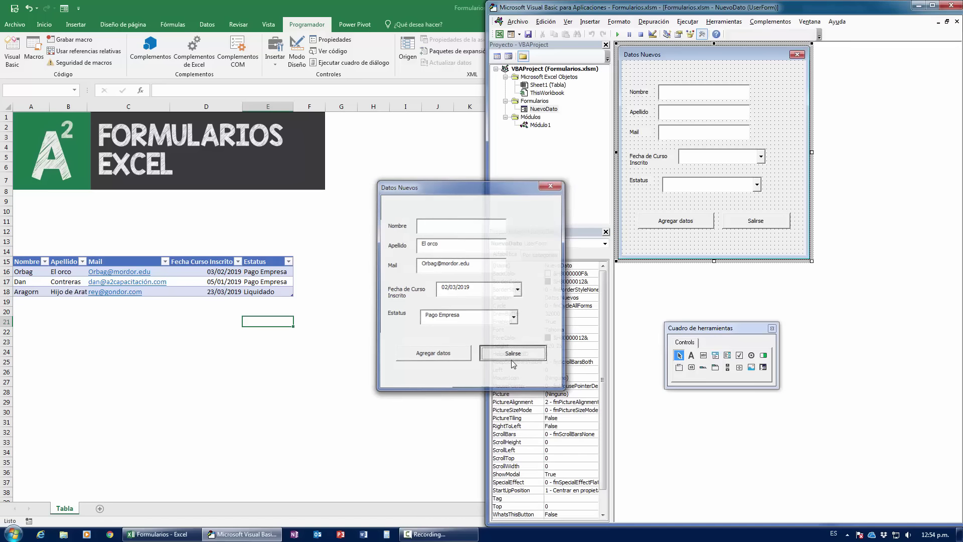
# - Add a Nombre = Empty line after the Estatus assignment in Agregar_Click
pyautogui.doubleClick(676, 222)
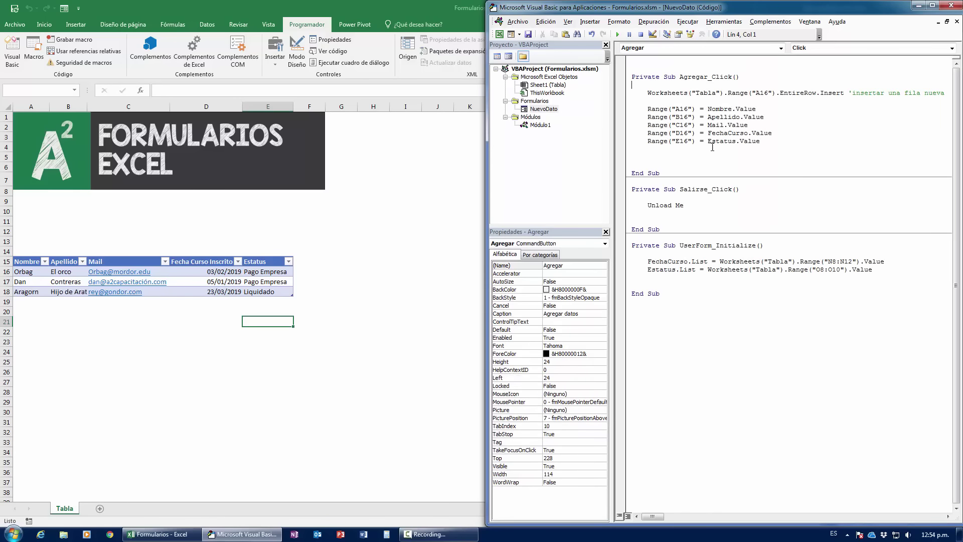
pyautogui.press('Return')
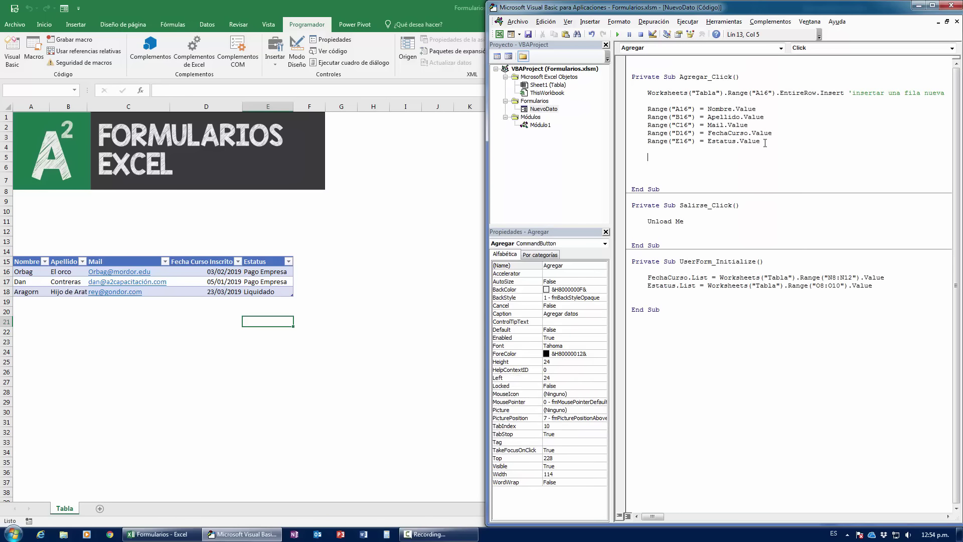
pyautogui.write('Nombr')
pyautogui.write('e = Empt')
pyautogui.write('y')
pyautogui.press('Return')
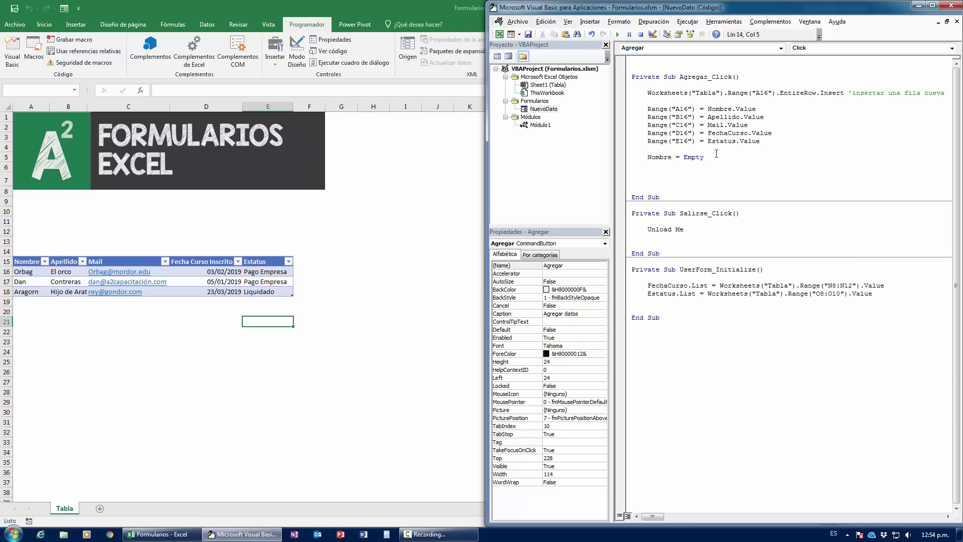
# - Duplicate the Nombre = Empty line into five clearing lines
pyautogui.moveTo(705, 157); pyautogui.dragTo(647, 157)
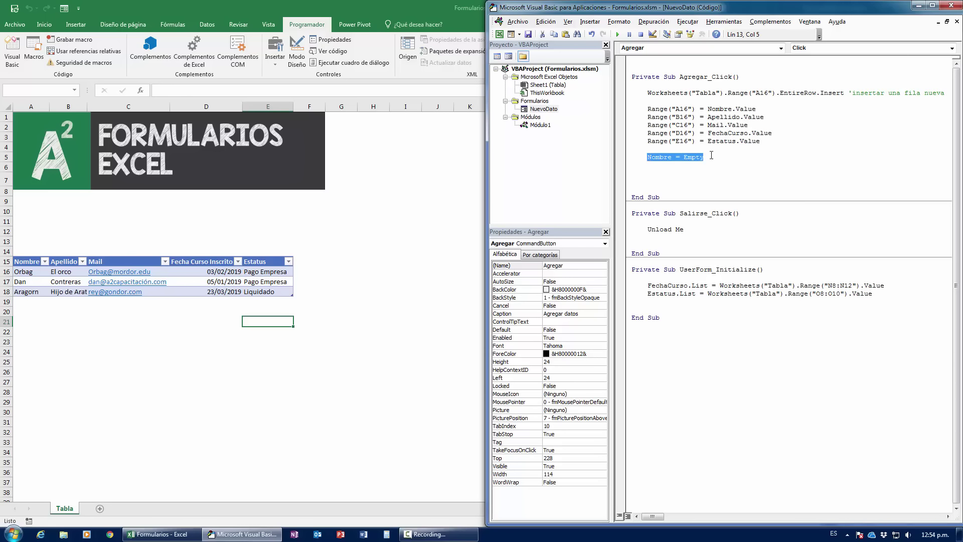
pyautogui.hotkey('ctrl', 'c')
pyautogui.hotkey('ctrl', 'v')
pyautogui.press('Return')
pyautogui.hotkey('ctrl', 'v')
pyautogui.press('Return')
pyautogui.hotkey('ctrl', 'v')
pyautogui.press('Return')
pyautogui.hotkey('ctrl', 'v')
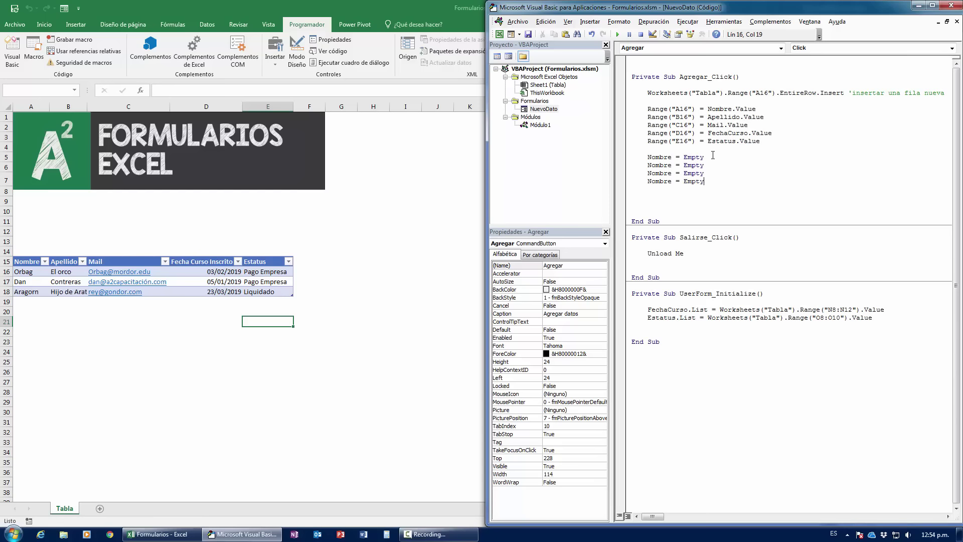
pyautogui.press('Return')
pyautogui.hotkey('ctrl', 'v')
# - Change the copies to clear Apellido, Mail, FechaCurso and Estatus
pyautogui.moveTo(705, 165); pyautogui.dragTo(684, 165)
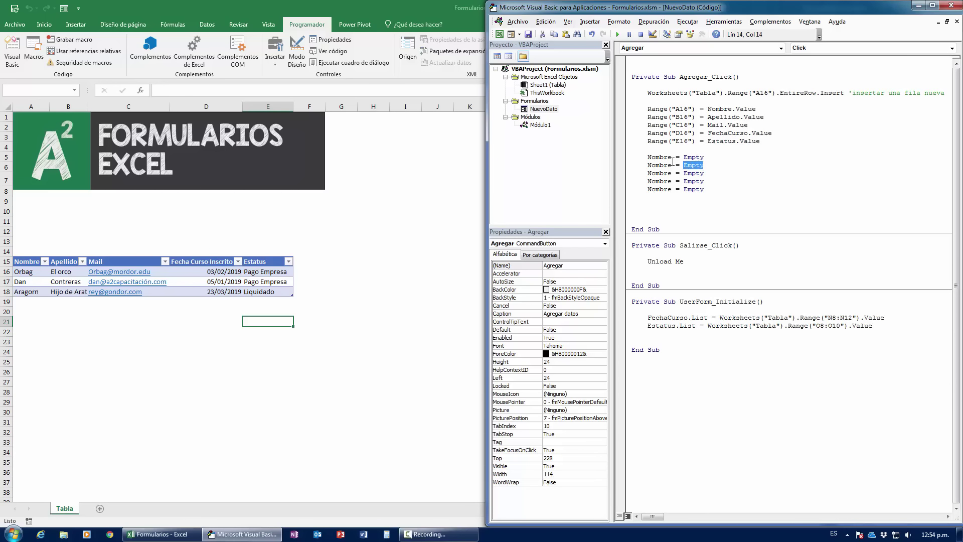
pyautogui.moveTo(672, 165); pyautogui.dragTo(648, 165)
pyautogui.write('A')
pyautogui.write('pellido')
pyautogui.press('Left')
pyautogui.press('BackSpace')
pyautogui.press('BackSpace')
pyautogui.press('BackSpace')
pyautogui.press('BackSpace')
pyautogui.press('BackSpace')
pyautogui.press('BackSpace')
pyautogui.write('Mail')
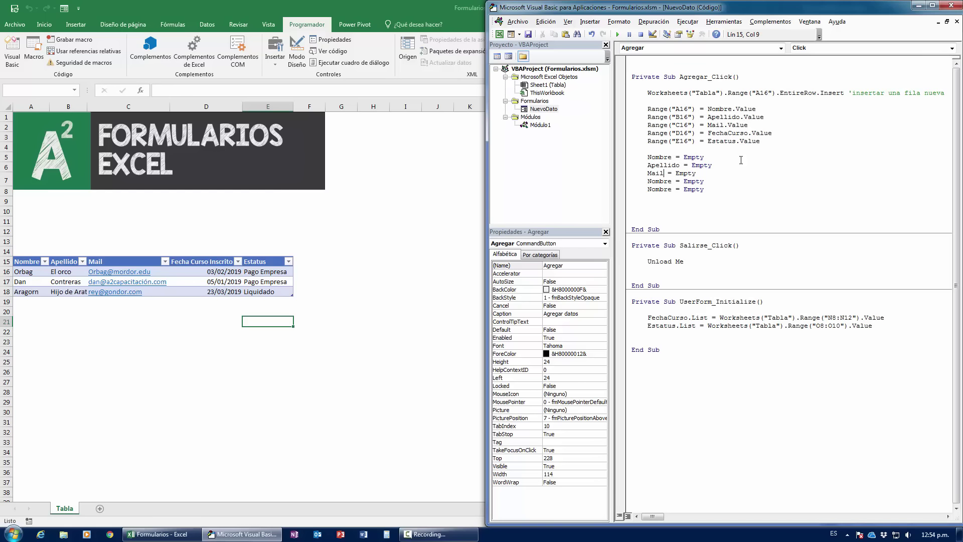
pyautogui.moveTo(671, 181); pyautogui.dragTo(645, 181)
pyautogui.write('Fe')
pyautogui.write('chaCurso')
pyautogui.moveTo(671, 189); pyautogui.dragTo(646, 190)
pyautogui.write('Estat')
pyautogui.write('us')
# - Add Nombre.SetFocus after the clearing lines and remove the extra blank line
pyautogui.click(712, 190)
pyautogui.press('Return')
pyautogui.press('Return')
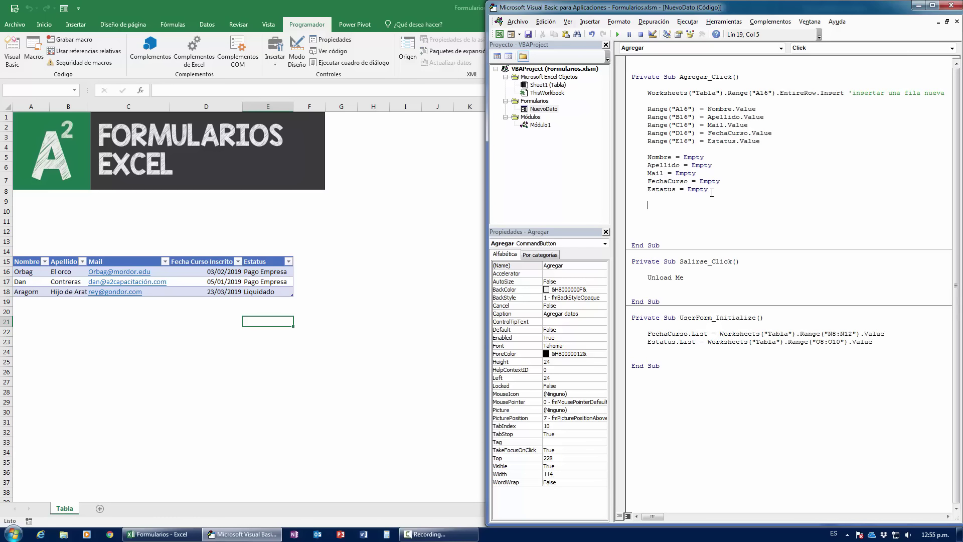
pyautogui.write('Nombre.')
pyautogui.write('set')
pyautogui.press('Return')
pyautogui.click(714, 204)
pyautogui.press('Delete')
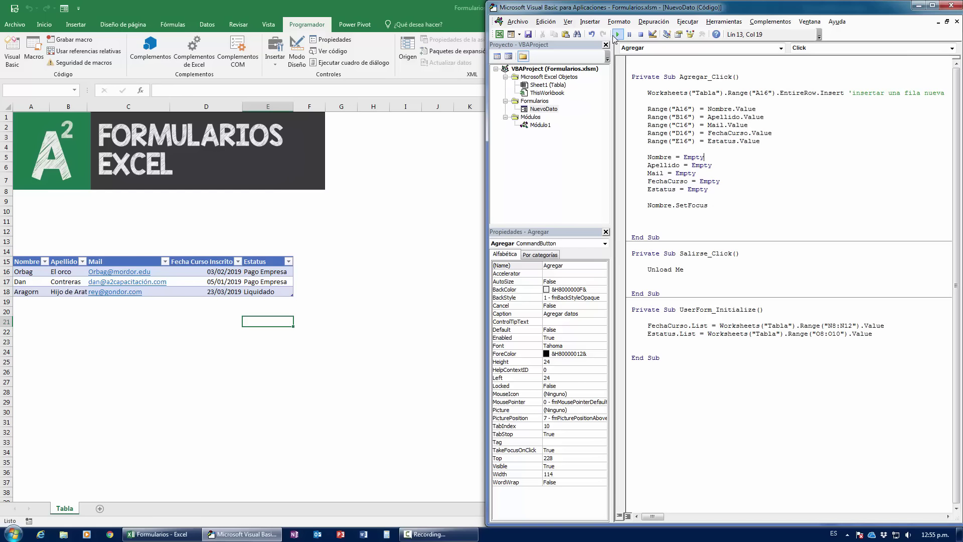
# - Run the form and enter a test record's name, surname and e-mail address
pyautogui.click(617, 34)
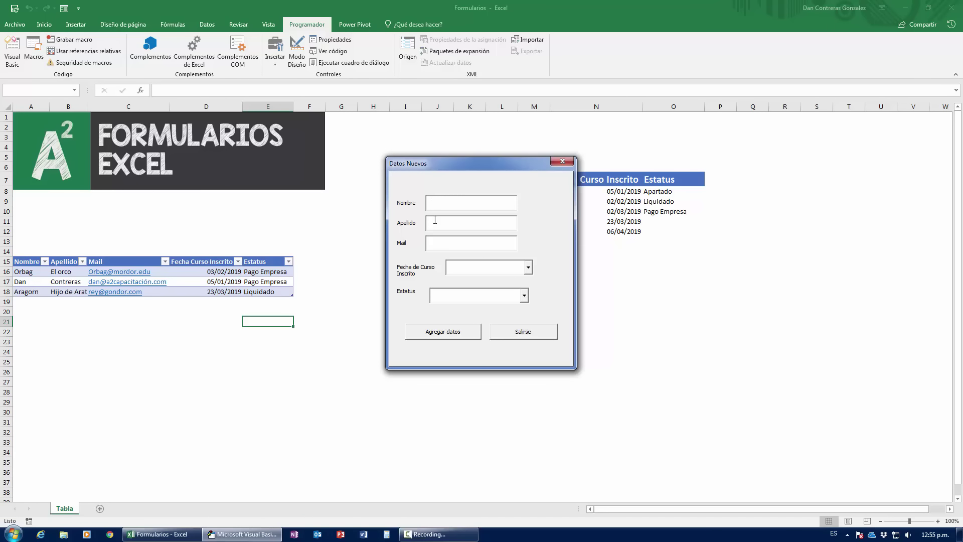
pyautogui.write('Giml')
pyautogui.press('BackSpace')
pyautogui.press('BackSpace')
pyautogui.write('Hijo de Gloin')
pyautogui.write('gim@')
pyautogui.write('moria.com')
pyautogui.press('Tab')
# - Choose 23/03/2019 and Liquidado, add the record, confirm the fields cleared, and close the form
pyautogui.click(528, 268)
pyautogui.click(499, 299)
pyautogui.click(524, 295)
pyautogui.click(474, 314)
pyautogui.click(439, 334)
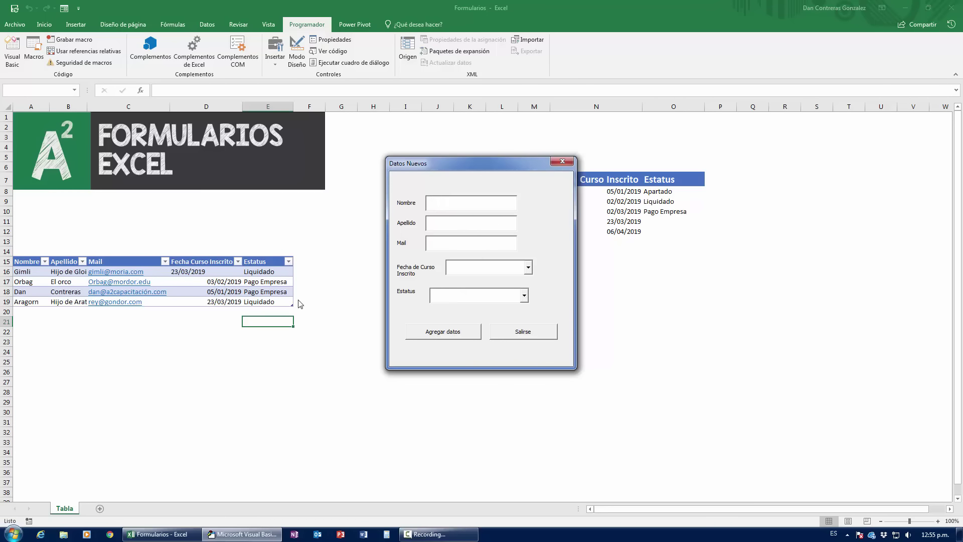
pyautogui.click(436, 200)
pyautogui.click(545, 333)
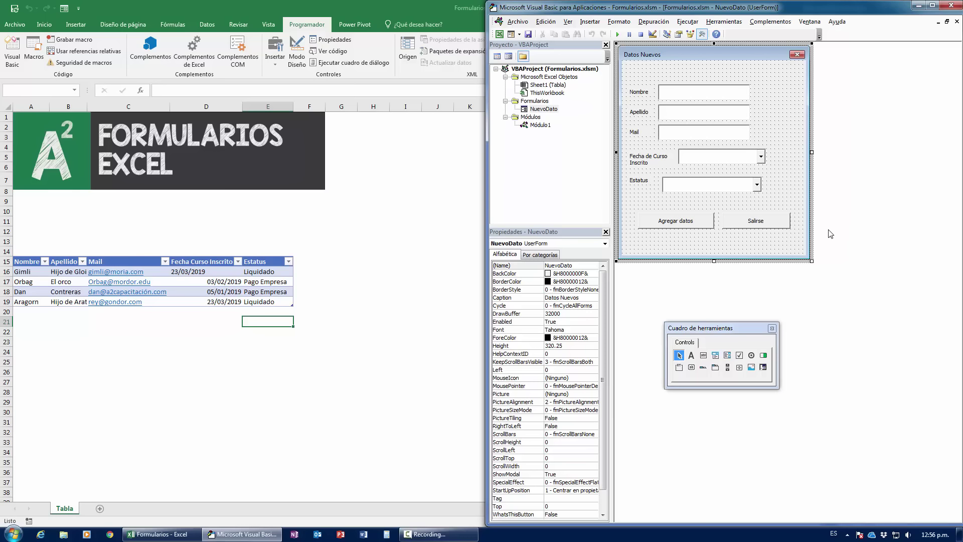
# - Relaunch and close the form, then bring the Tabla worksheet to the front
pyautogui.click(617, 34)
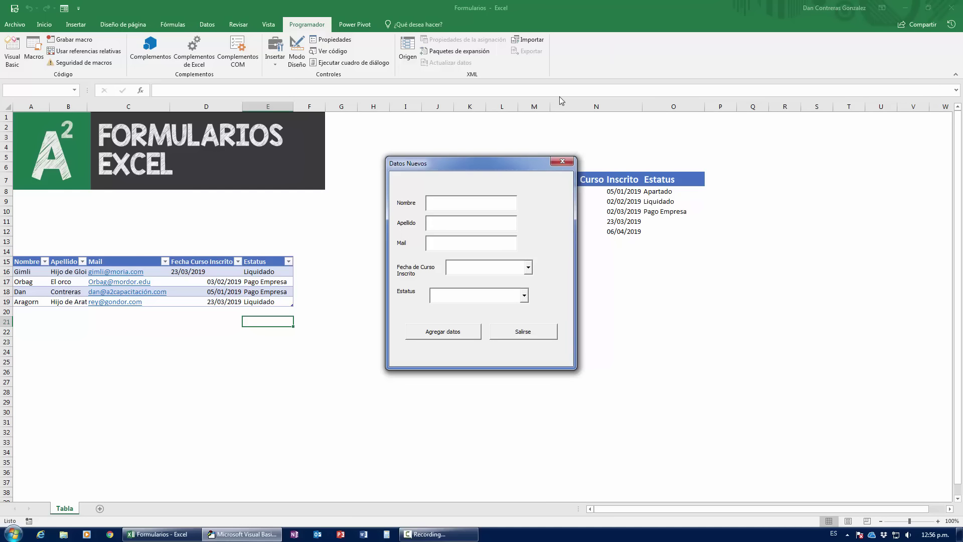
pyautogui.click(527, 337)
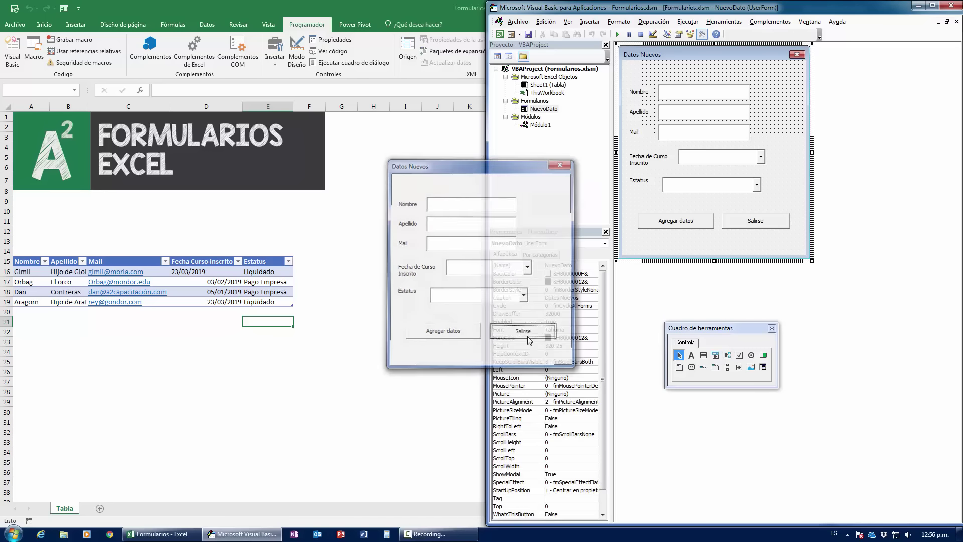
pyautogui.click(379, 270)
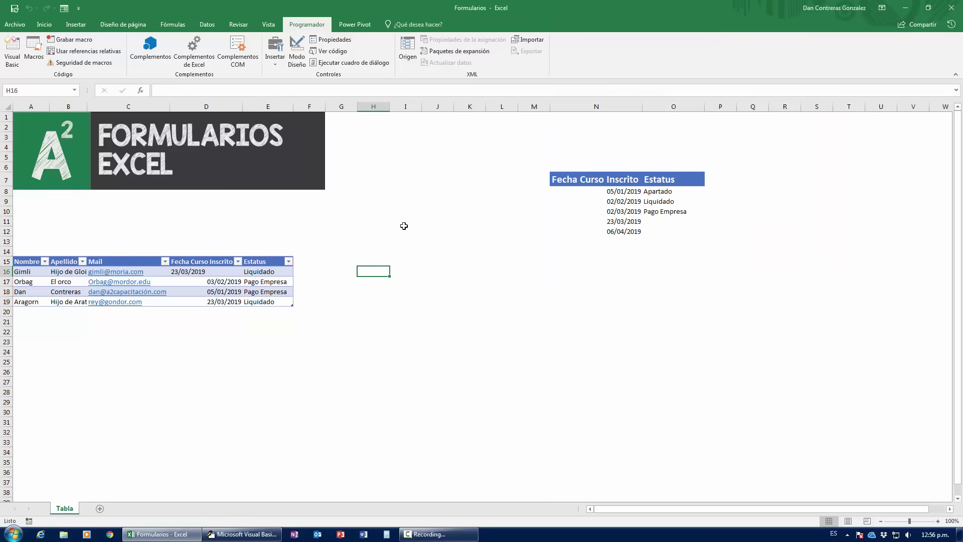
# - Draw a form-control button on the Tabla sheet spanning columns G–L
pyautogui.click(76, 25)
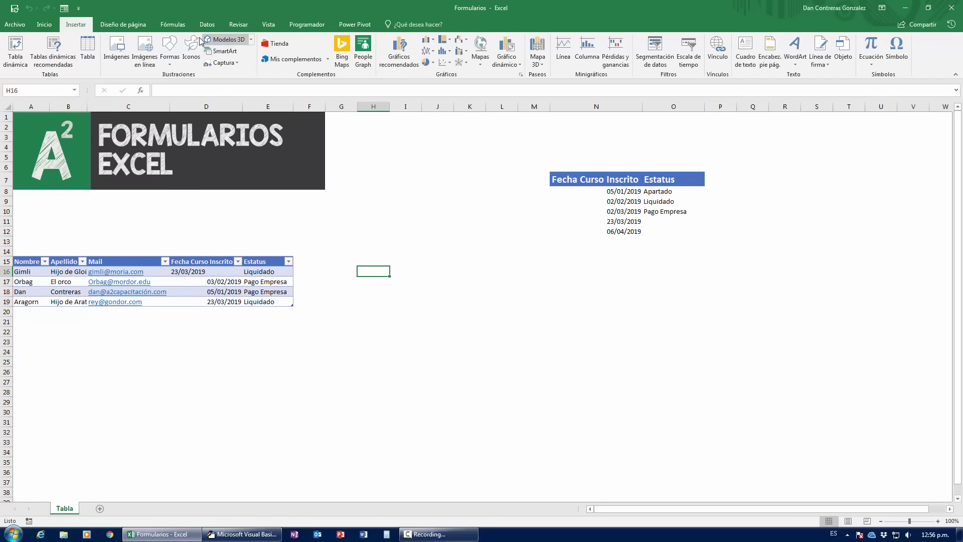
pyautogui.click(305, 24)
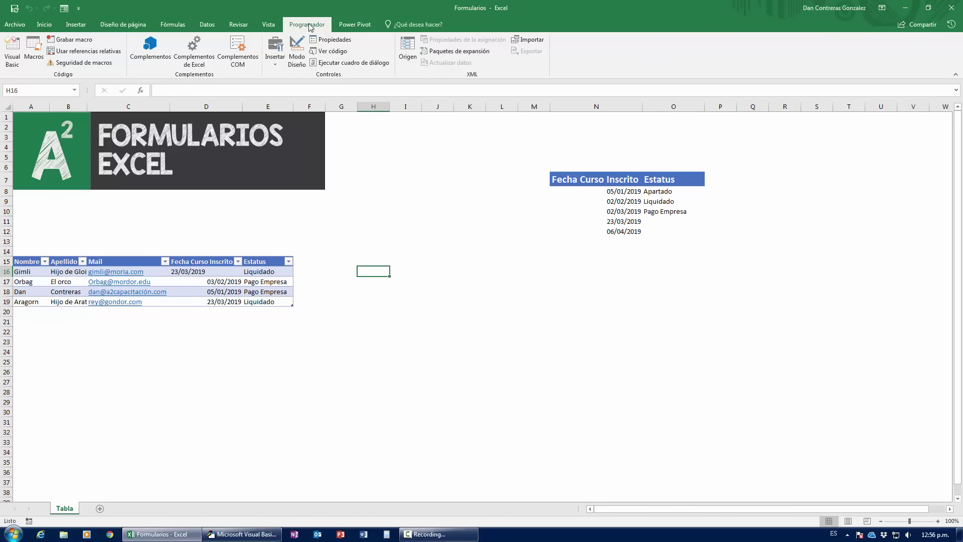
pyautogui.click(281, 61)
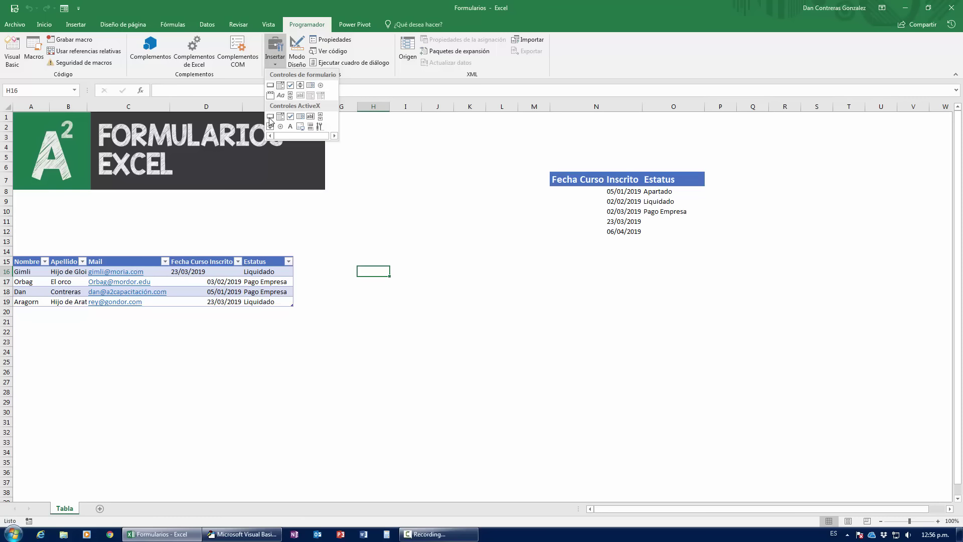
pyautogui.click(271, 89)
pyautogui.click(275, 48)
pyautogui.click(271, 88)
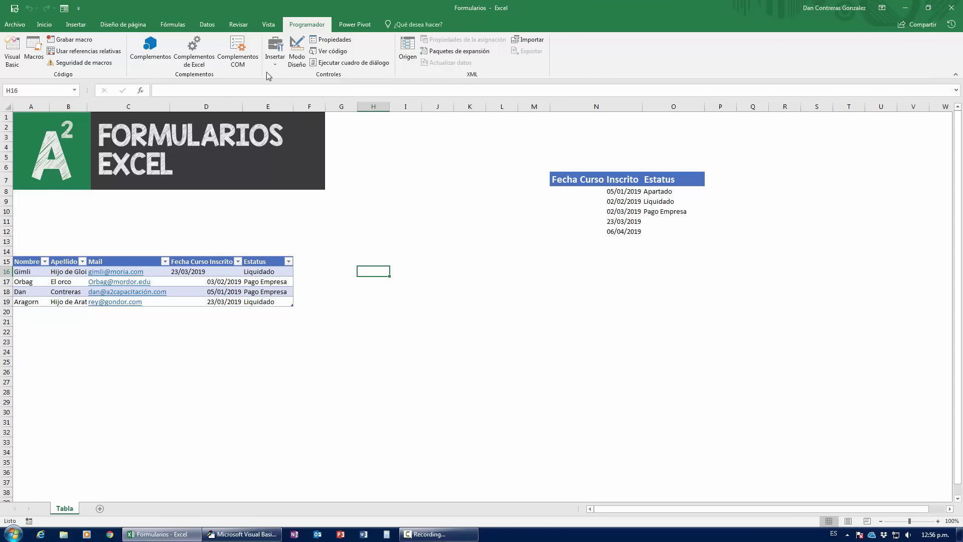
pyautogui.click(275, 47)
pyautogui.click(271, 86)
pyautogui.moveTo(347, 225); pyautogui.dragTo(485, 274)
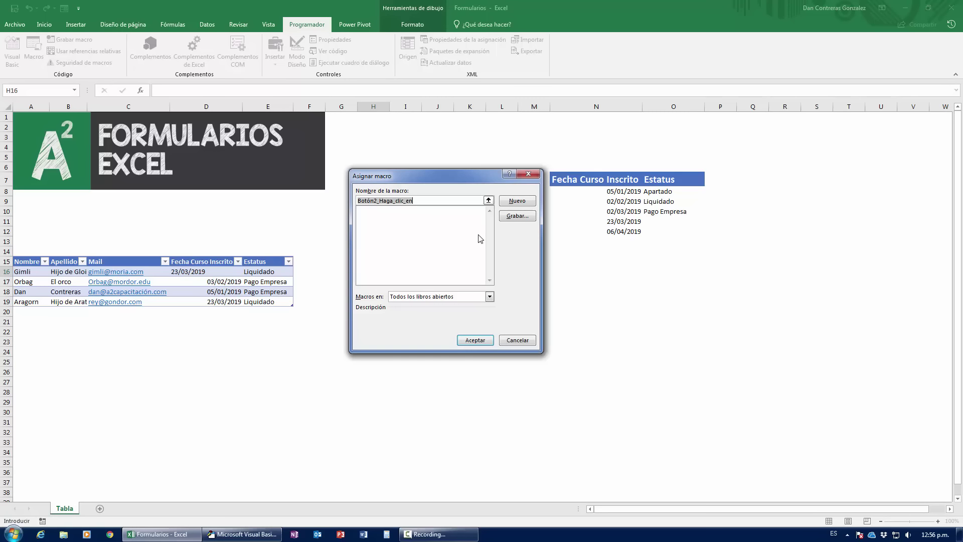
# - Create the Botón2_Haga_clic_en macro containing Load NuevoDato and NuevoDato.Show
pyautogui.click(518, 202)
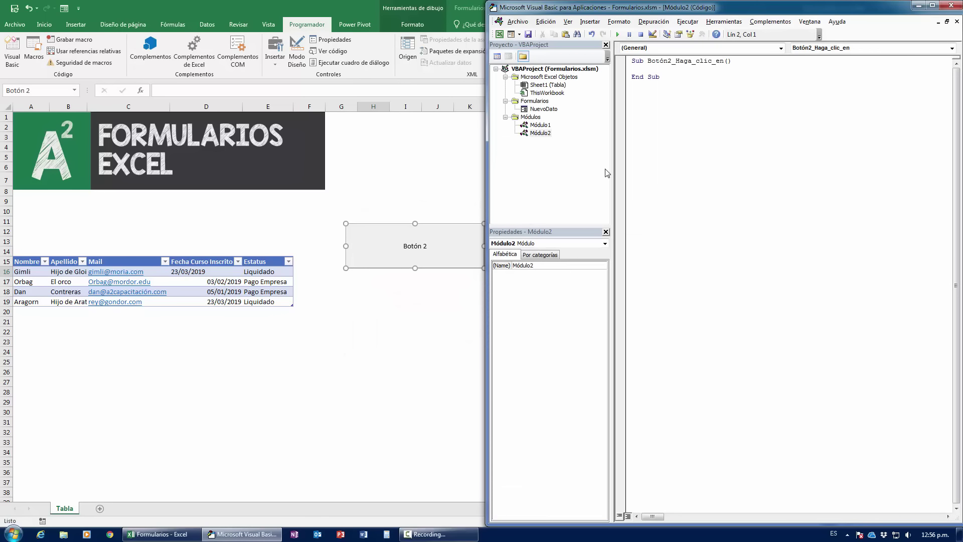
pyautogui.press('Return')
pyautogui.press('Return')
pyautogui.press('Return')
pyautogui.press('Return')
pyautogui.press('Return')
pyautogui.press('Return')
pyautogui.write('Load ')
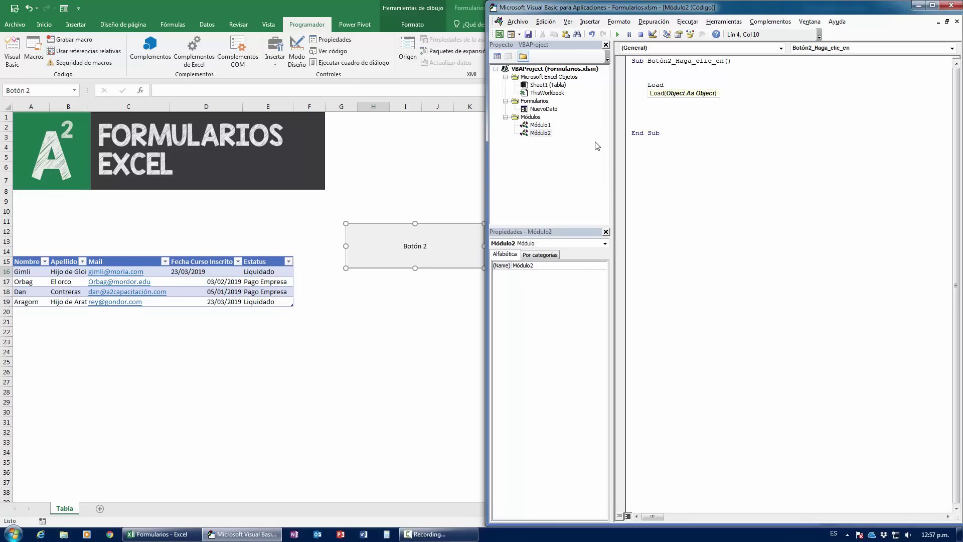
pyautogui.write('NuevoDato')
pyautogui.press('Return')
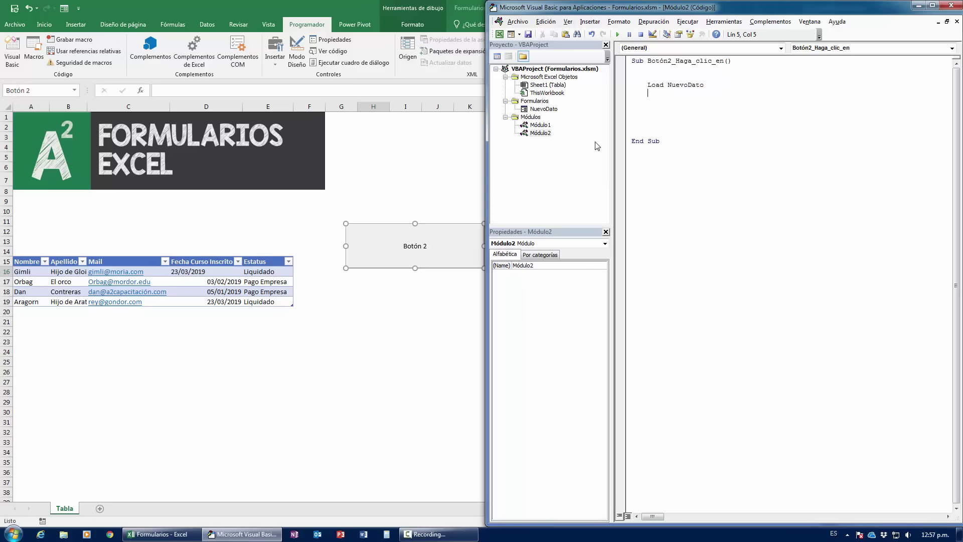
pyautogui.write('nuevo')
pyautogui.write('dato.Sho')
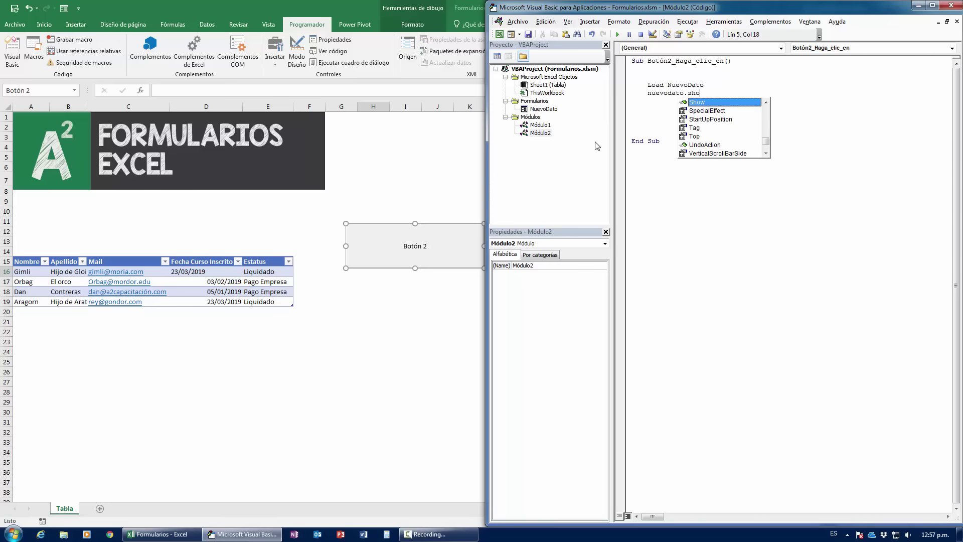
pyautogui.write('w')
pyautogui.press('Escape')
pyautogui.press('Delete')
pyautogui.press('Delete')
pyautogui.press('Delete')
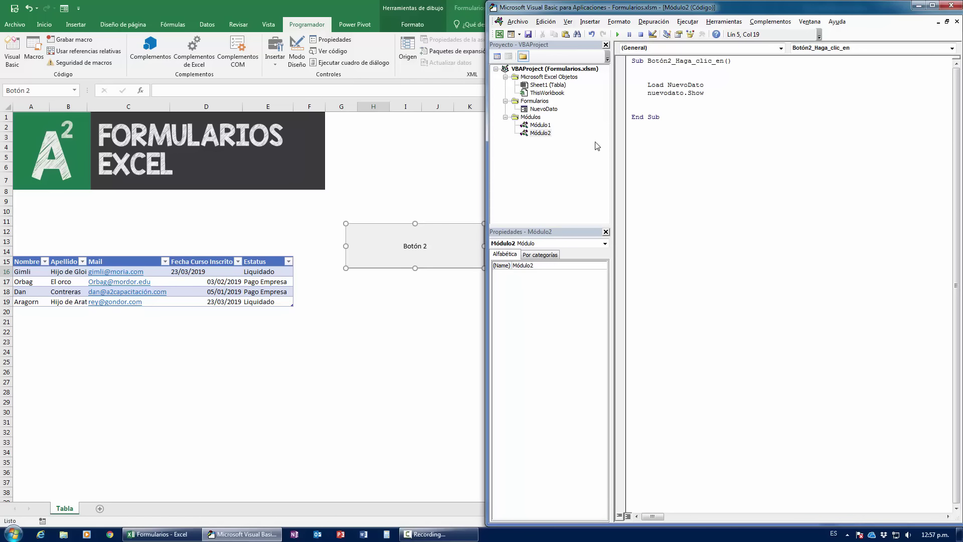
pyautogui.press('Delete')
pyautogui.press('Up')
# - Change the button caption from Botón 2 to 'Registrar nuevo registro' and shrink the button
pyautogui.click(424, 168)
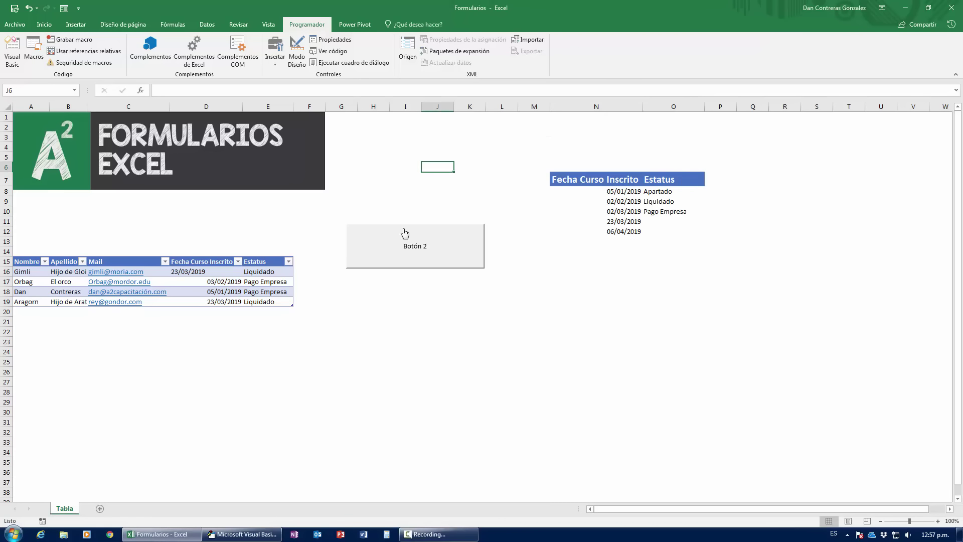
pyautogui.rightClick(406, 247)
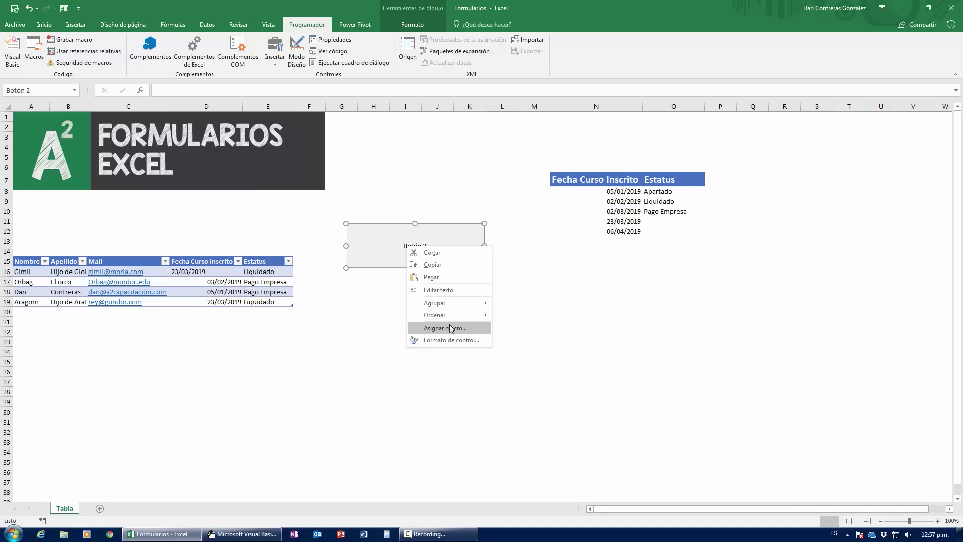
pyautogui.click(425, 290)
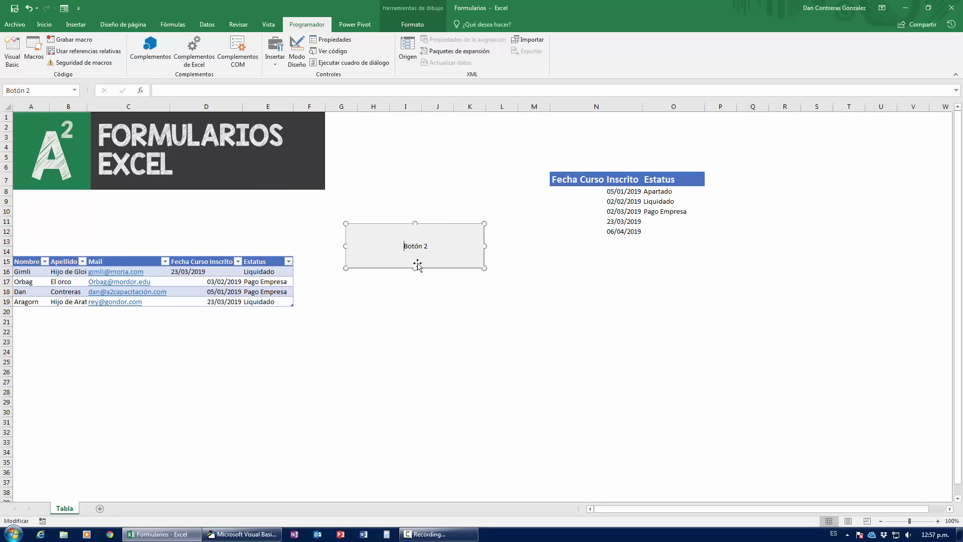
pyautogui.moveTo(409, 245); pyautogui.dragTo(435, 246)
pyautogui.write('Re')
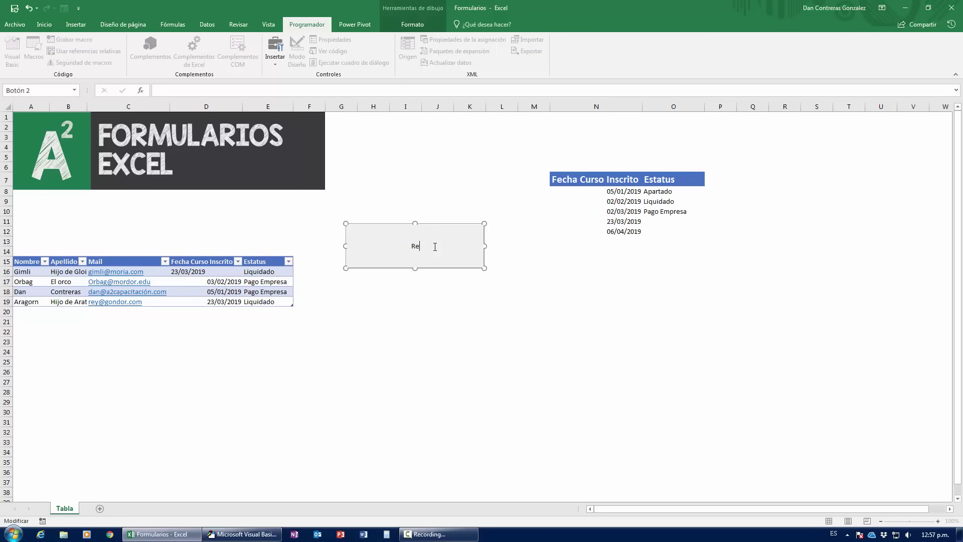
pyautogui.write('gistrar nuevo ')
pyautogui.write('re')
pyautogui.write('gistro')
pyautogui.moveTo(345, 268); pyautogui.dragTo(371, 260)
pyautogui.click(406, 281)
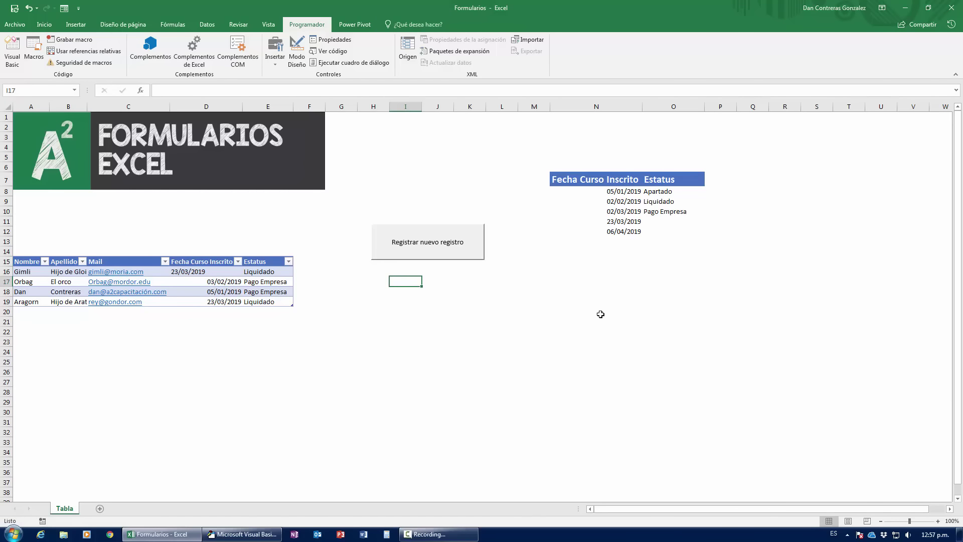
# - Launch Datos Nuevos from the button and fill Nombre, Apellido and Mail with test text
pyautogui.click(437, 245)
pyautogui.moveTo(495, 162); pyautogui.dragTo(574, 140)
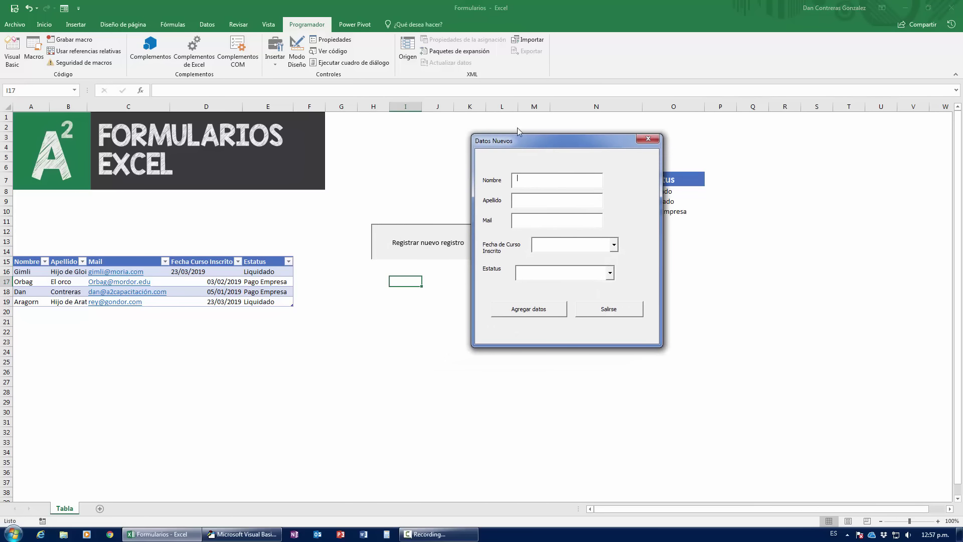
pyautogui.write('fdjaklfsñ')
pyautogui.press('Tab')
pyautogui.write('fdjkalñfdjsakl')
pyautogui.press('Tab')
pyautogui.write('fdjkalfjdskal')
# - Pick course date 02/03/2019 and status Liquidado, add the record, then close the form
pyautogui.click(614, 244)
pyautogui.click(552, 267)
pyautogui.click(610, 273)
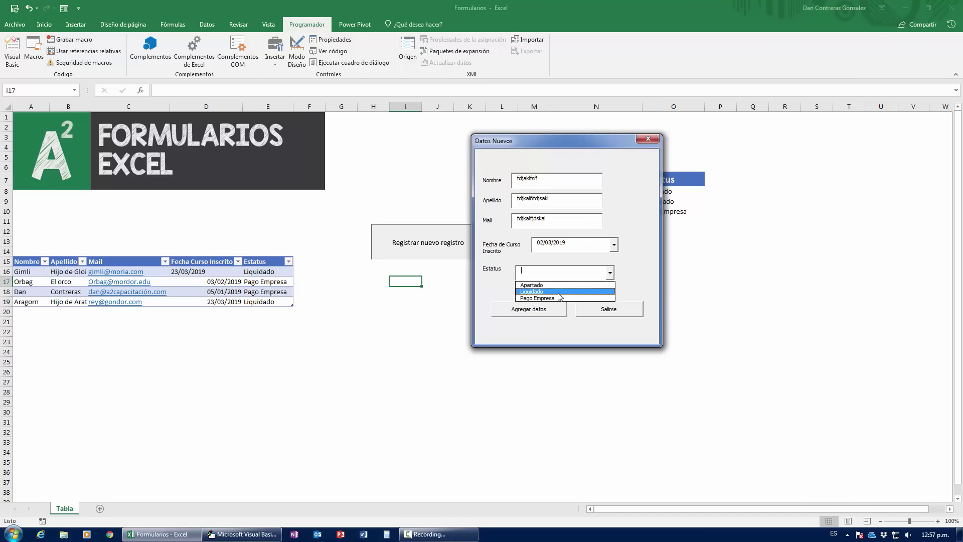
pyautogui.click(559, 292)
pyautogui.click(536, 312)
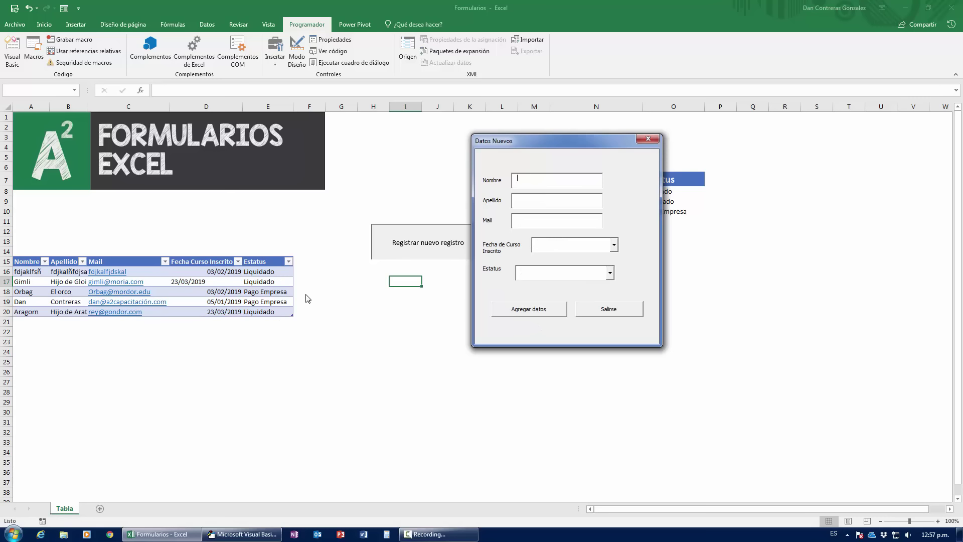
pyautogui.click(588, 311)
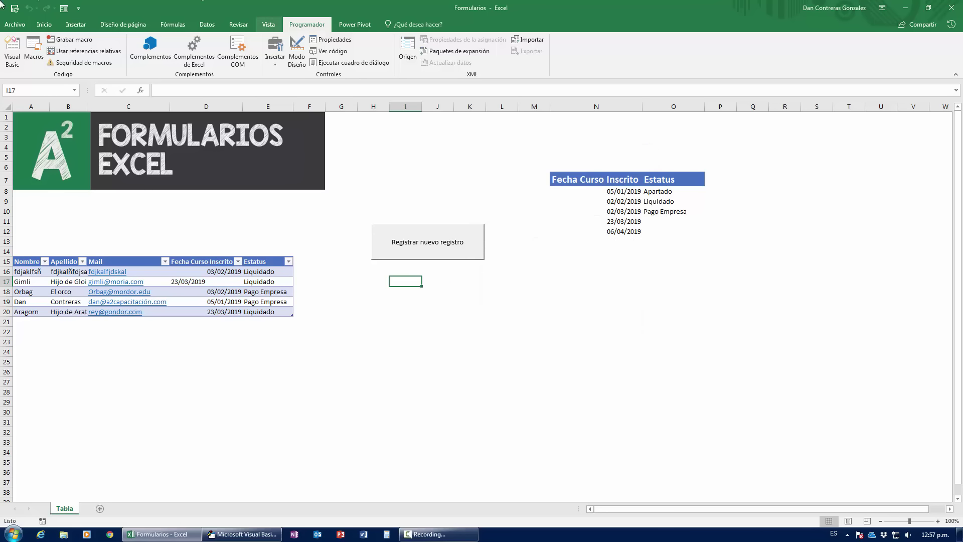
pyautogui.click(205, 279)
pyautogui.click(64, 8)
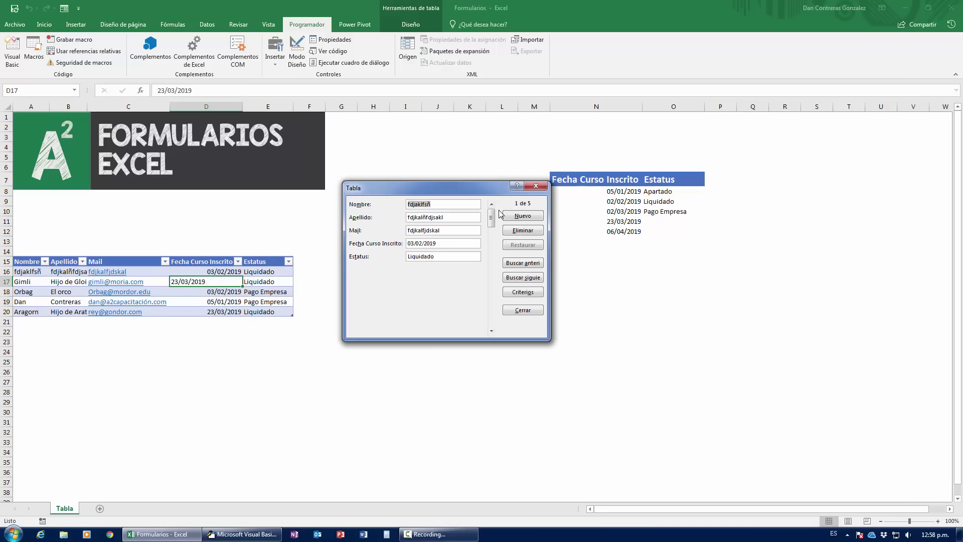
pyautogui.moveTo(491, 217); pyautogui.dragTo(504, 327)
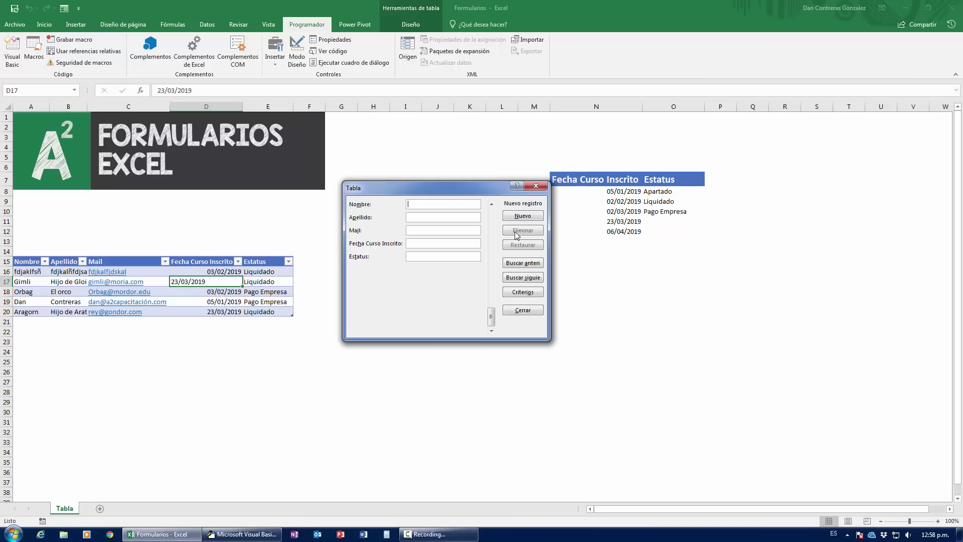
pyautogui.click(529, 187)
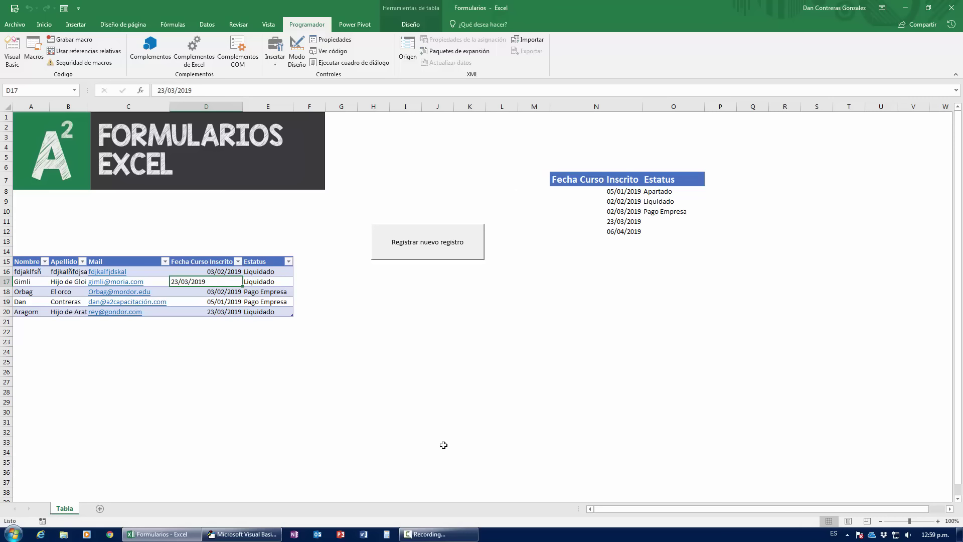
pyautogui.click(472, 534)
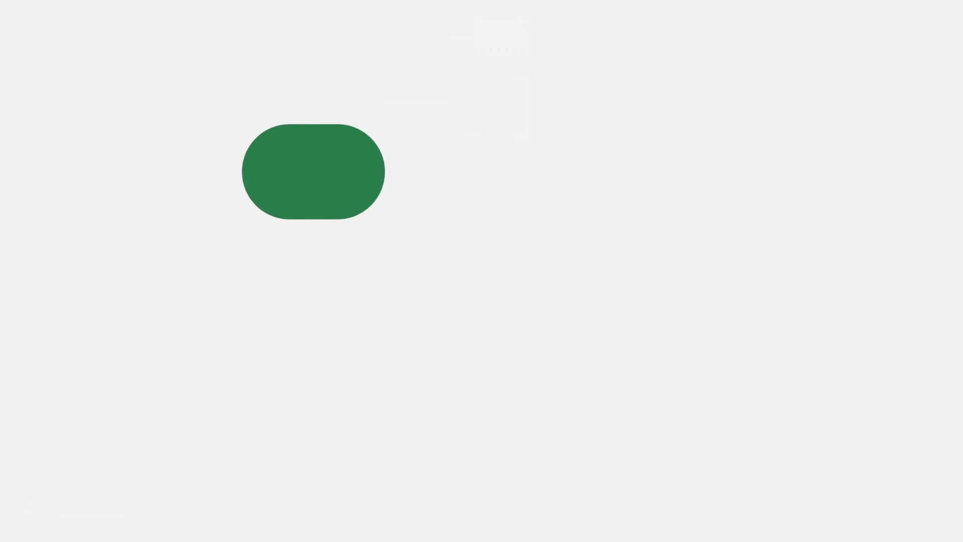